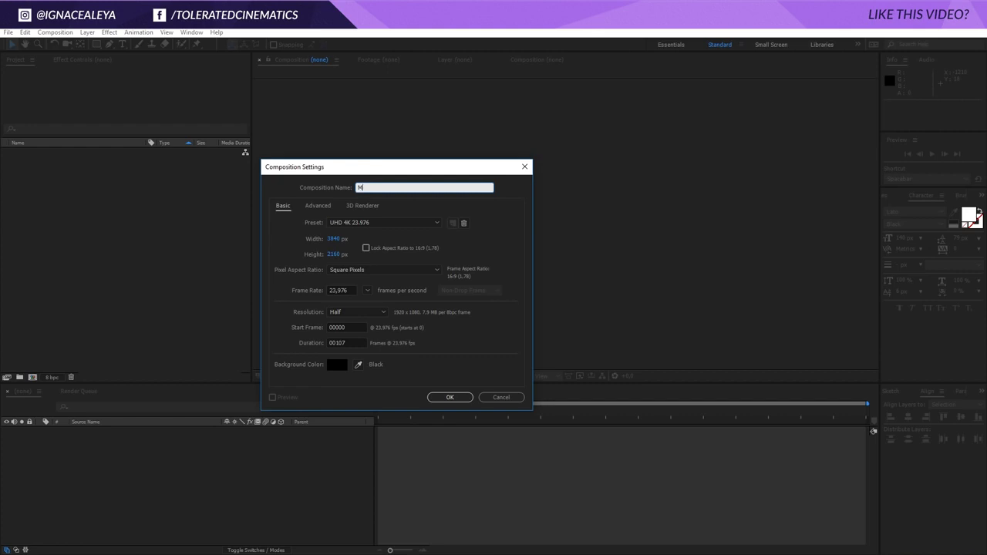
Set up the Main Comp composition at 1920 × 1080, 30 fps, 300 frames long
{"action": "key", "text": "Tab"}
{"action": "type", "text": "1920"}
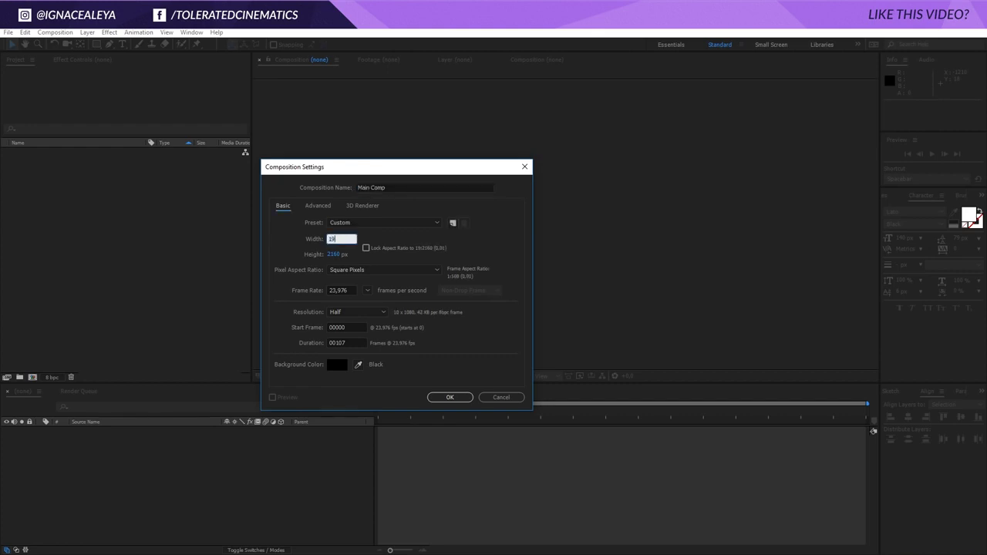
{"action": "key", "text": "Tab"}
{"action": "type", "text": "1080"}
{"action": "key", "text": "Tab"}
{"action": "type", "text": "30"}
{"action": "key", "text": "Tab"}
{"action": "key", "text": "Tab"}
{"action": "key", "text": "Tab"}
{"action": "key", "text": "Tab"}
{"action": "key", "text": "Tab"}
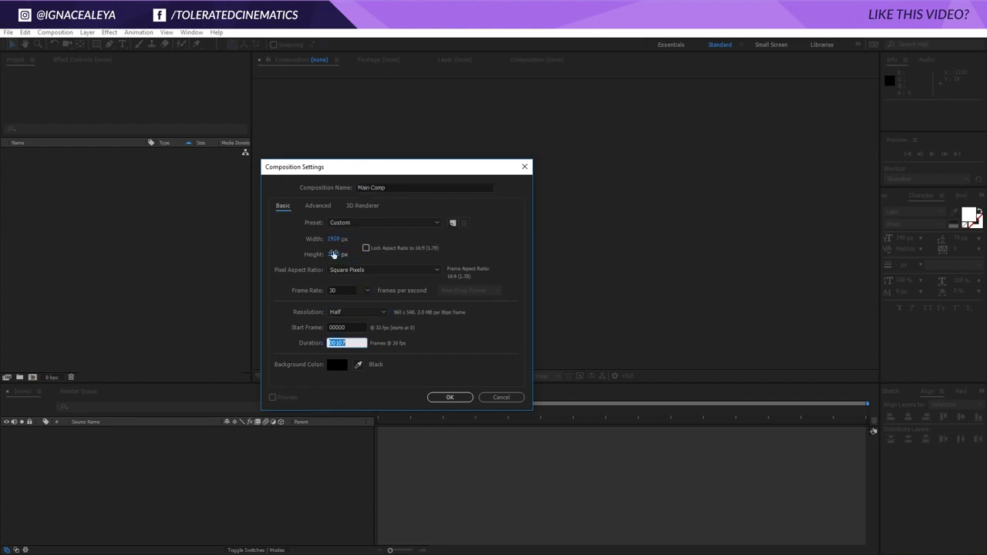
{"action": "key", "text": "shift+Tab"}
{"action": "type", "text": "300"}
{"action": "left_click", "coordinate": [446, 398]}
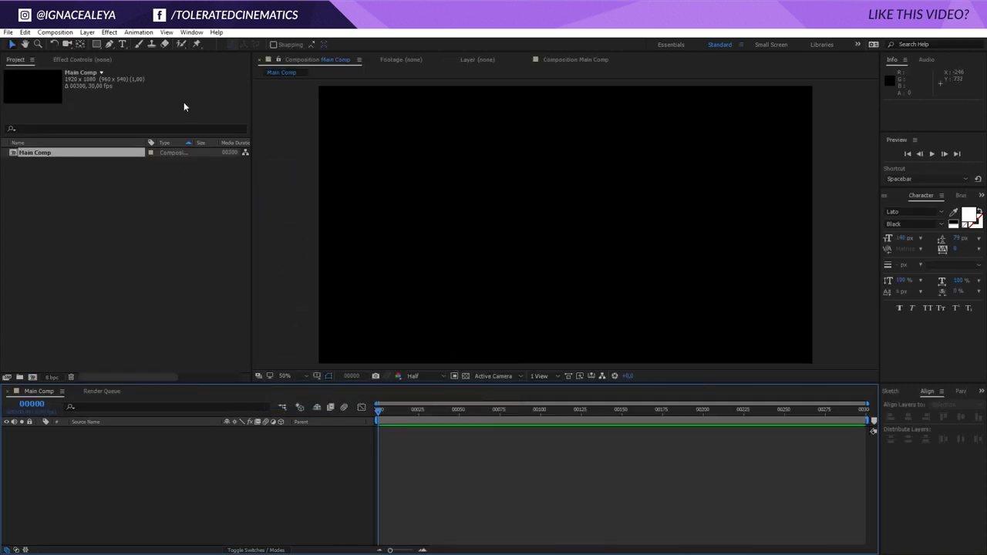
Type 'Romeo & Juliette' as a new text layer near the frame centre
{"action": "left_click", "coordinate": [123, 45]}
{"action": "left_click", "coordinate": [481, 224]}
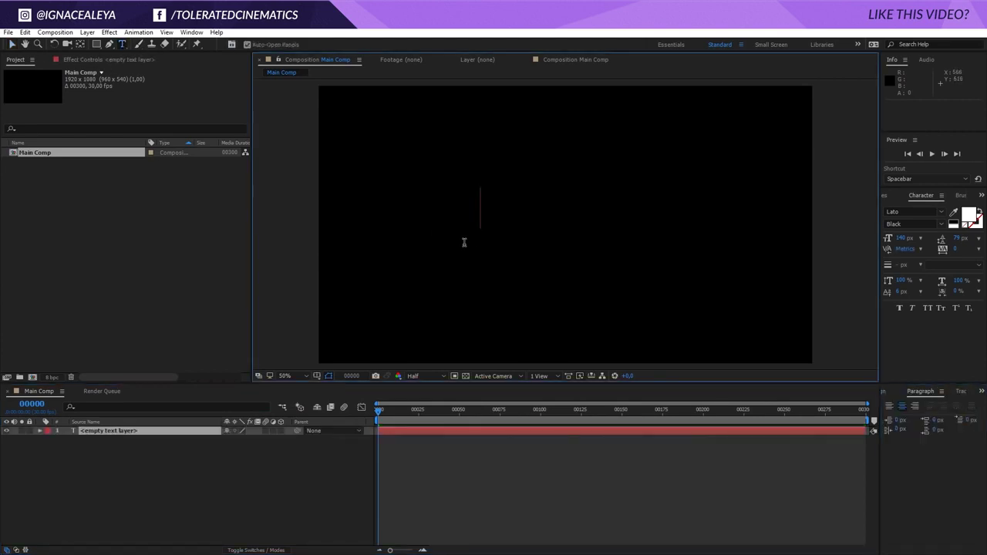
{"action": "type", "text": "J"}
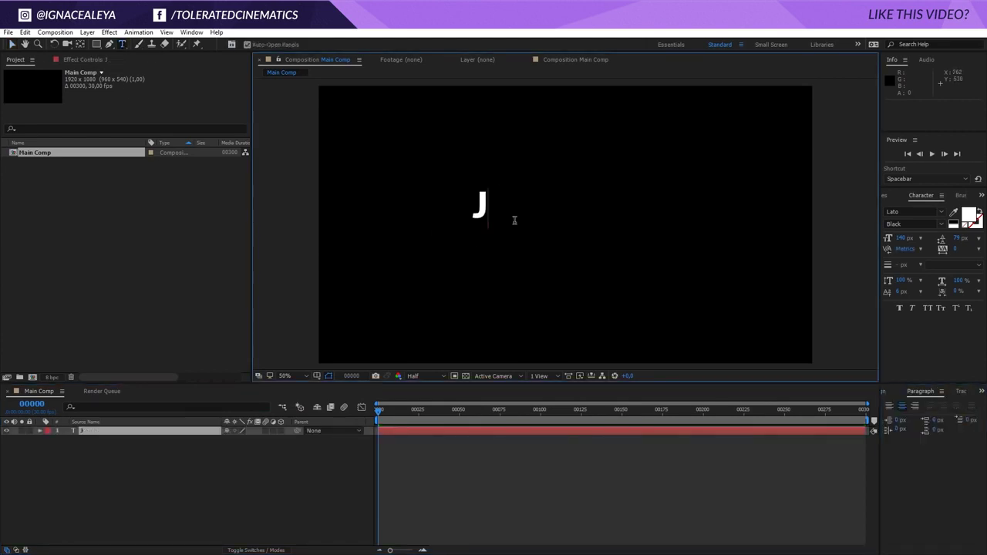
{"action": "key", "text": "BackSpace"}
{"action": "type", "text": "Romeo & Juliet"}
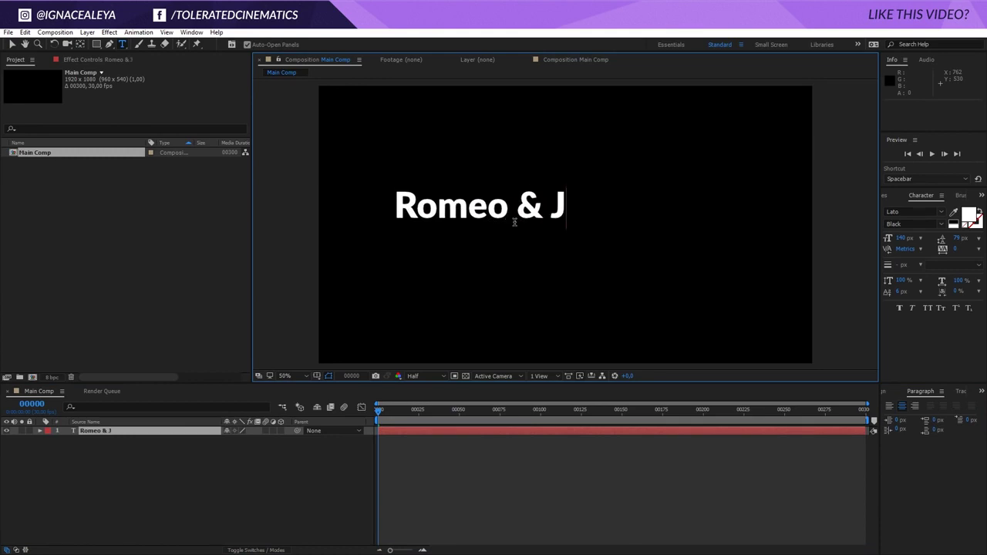
{"action": "type", "text": "te"}
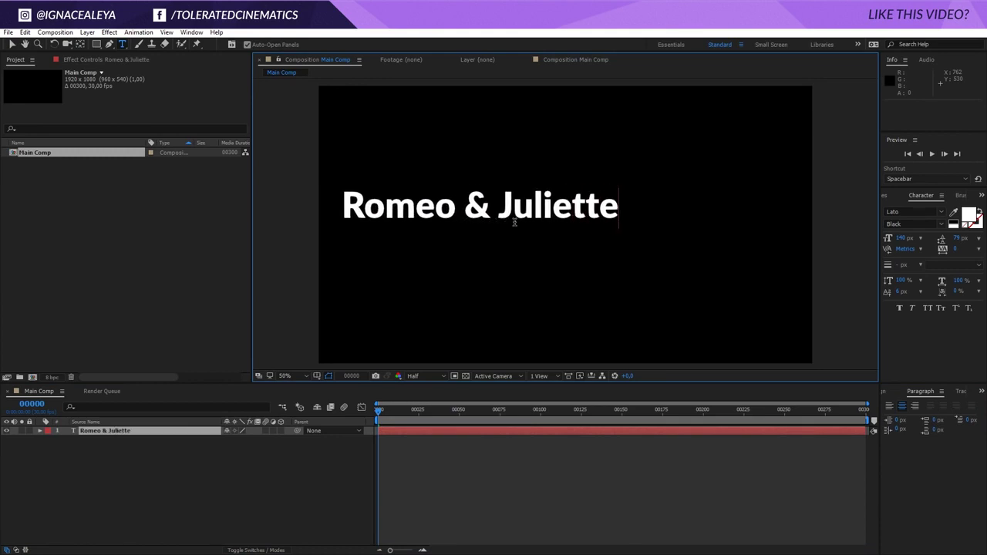
Style the title in Lato Medium, All Caps, 75 px, with tracking widened to 169
{"action": "key", "text": "ctrl+a"}
{"action": "left_click", "coordinate": [915, 213]}
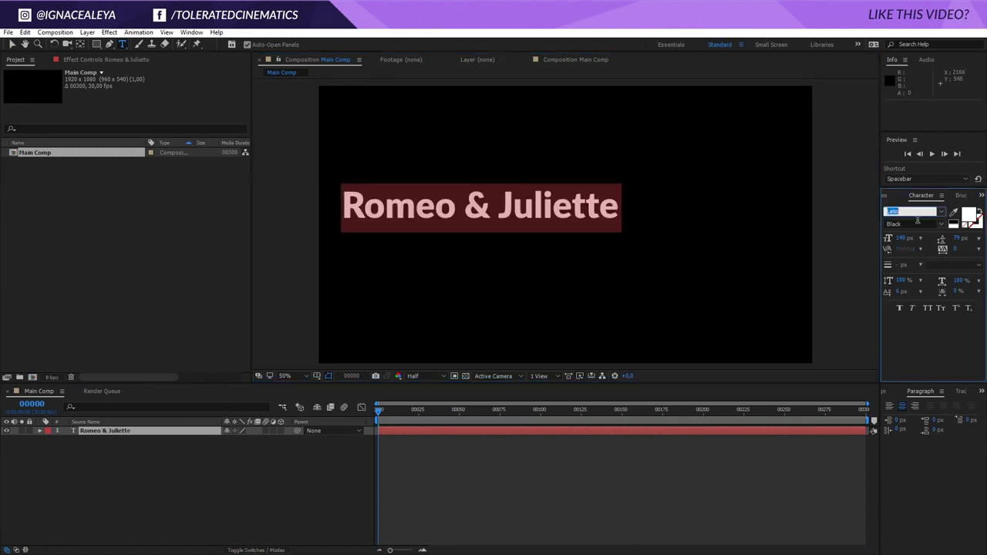
{"action": "scroll", "coordinate": [946, 229], "scroll_direction": "up", "scroll_amount": 4}
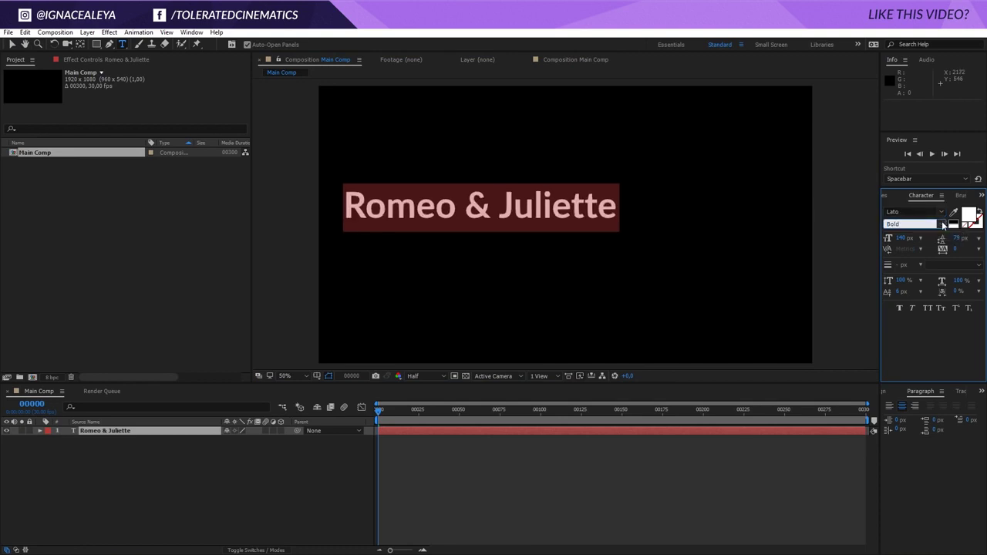
{"action": "left_click", "coordinate": [946, 223]}
{"action": "left_click", "coordinate": [913, 326]}
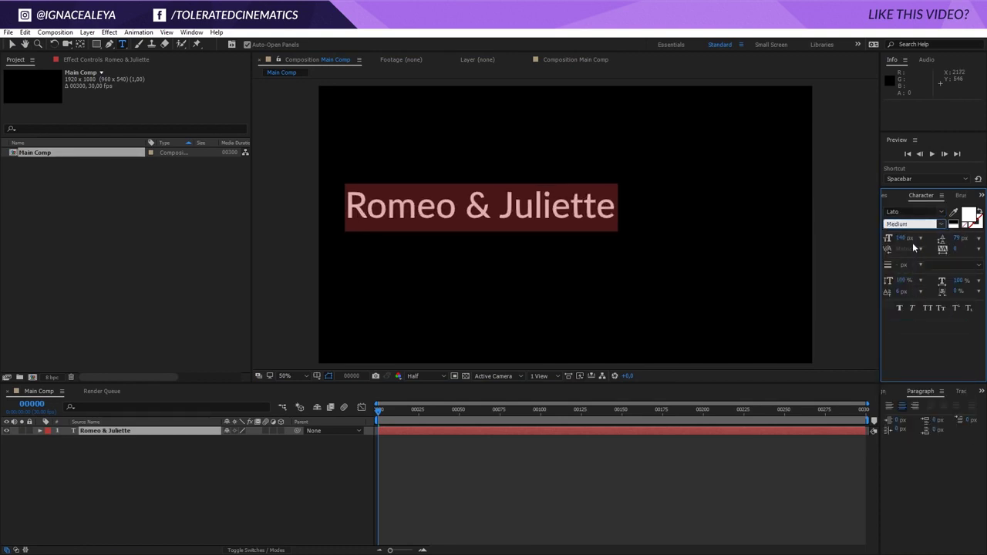
{"action": "left_click", "coordinate": [928, 307]}
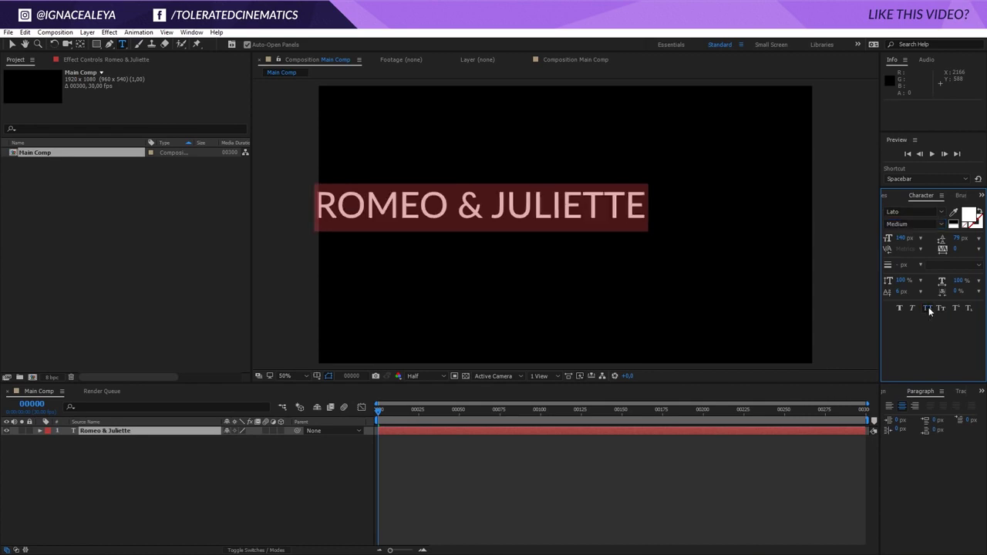
{"action": "left_click", "coordinate": [903, 240]}
{"action": "type", "text": "75"}
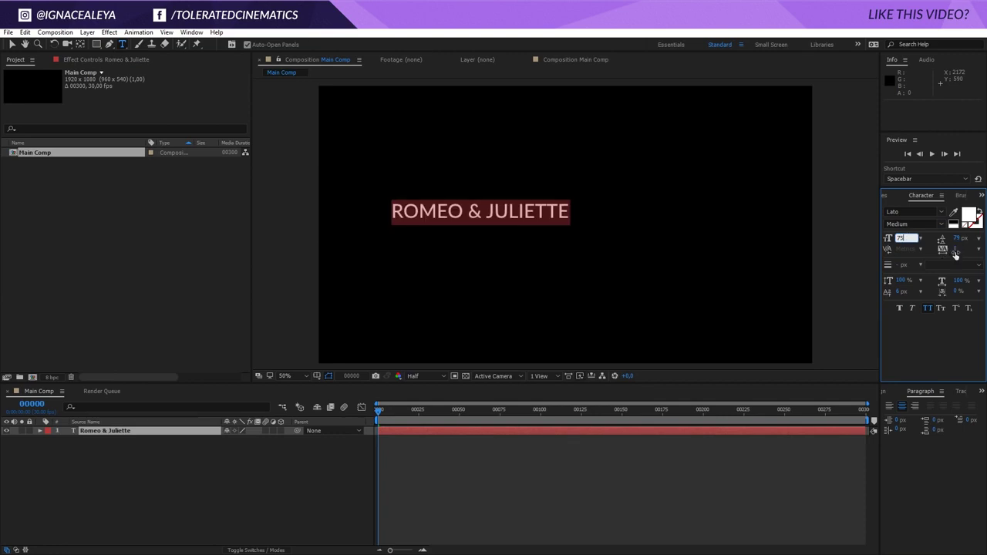
{"action": "left_click_drag", "start_coordinate": [956, 249], "coordinate": [754, 263]}
{"action": "left_click", "coordinate": [463, 209]}
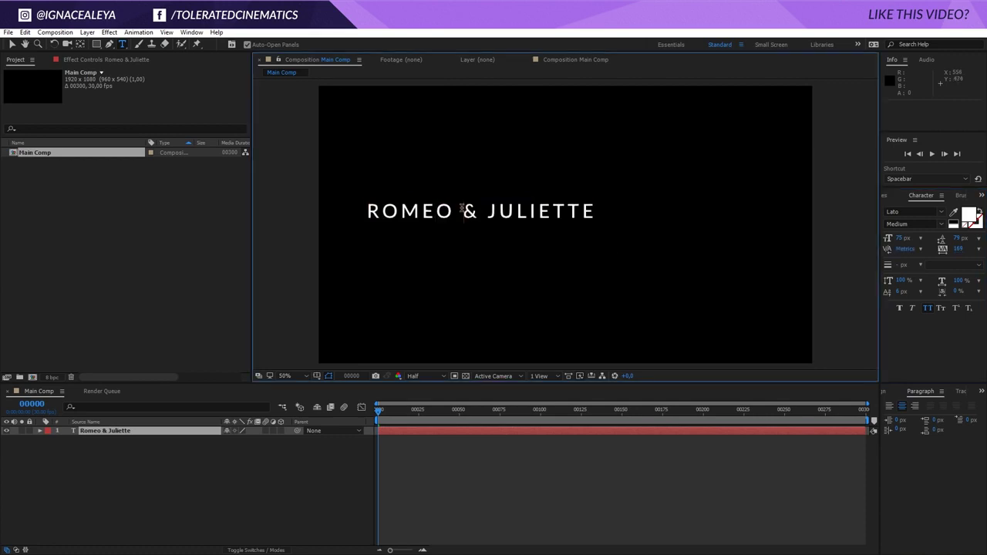
Centre the title horizontally and vertically in the composition
{"action": "left_click", "coordinate": [11, 44]}
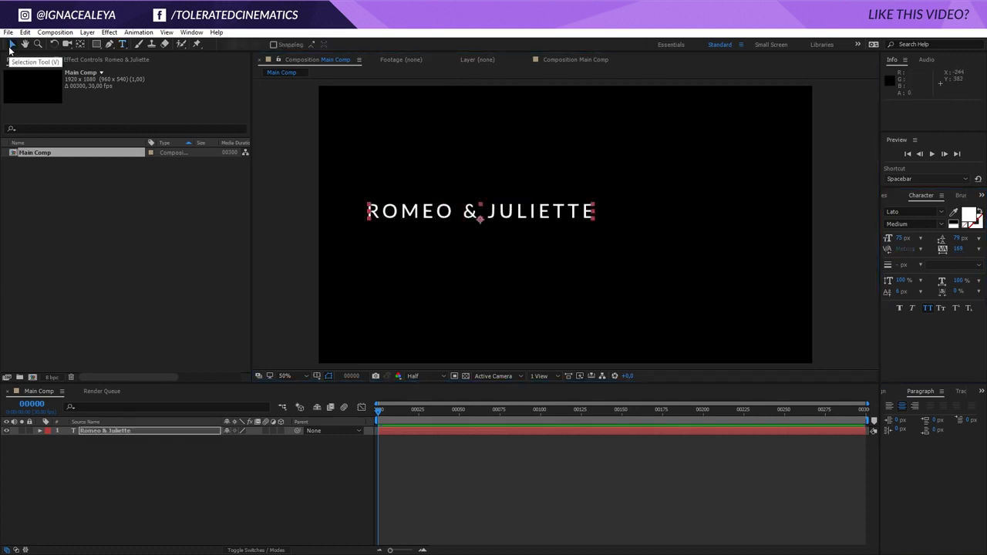
{"action": "left_click", "coordinate": [887, 392]}
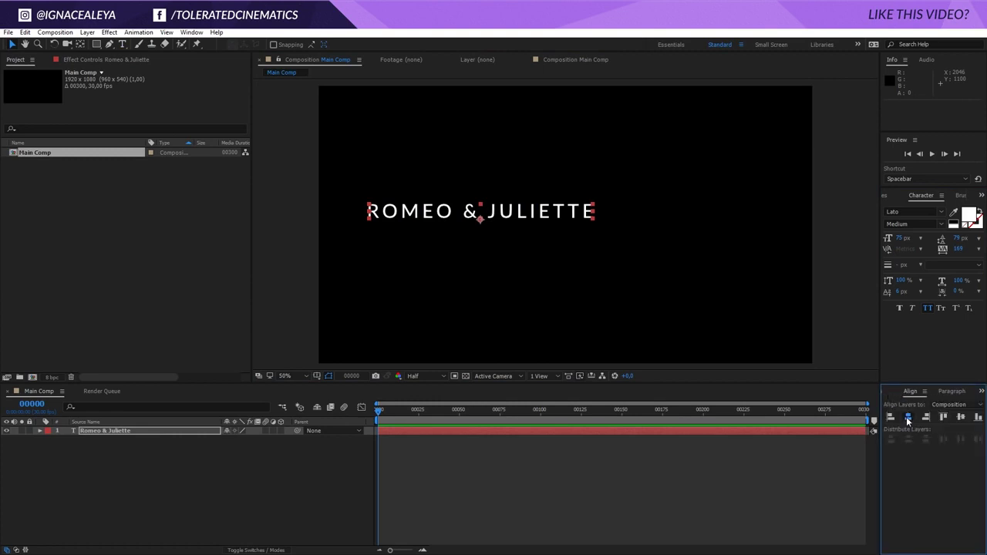
{"action": "left_click", "coordinate": [908, 417]}
{"action": "left_click", "coordinate": [961, 417]}
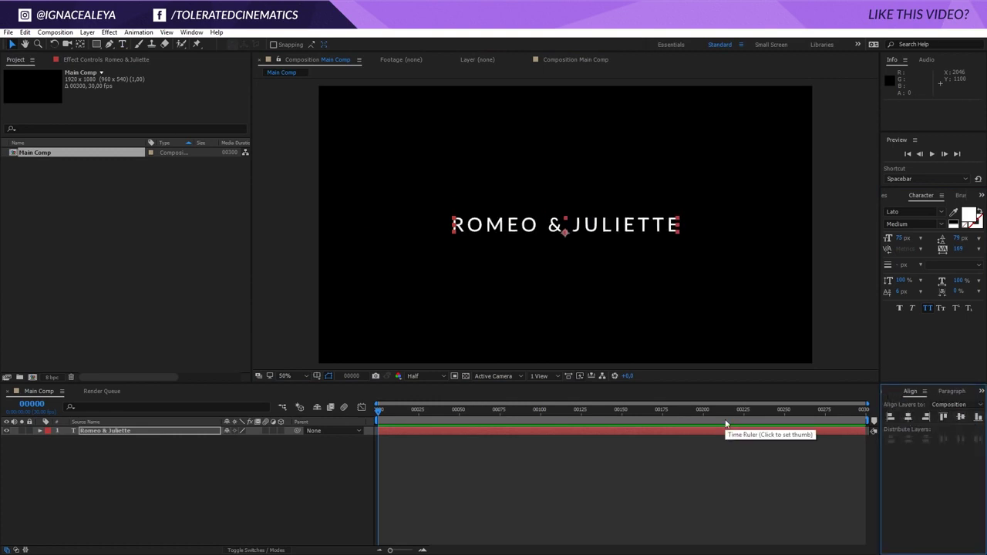
Add a shape layer with an unlinked rectangle path sized 1086 × 221 around the title
{"action": "right_click", "coordinate": [129, 470]}
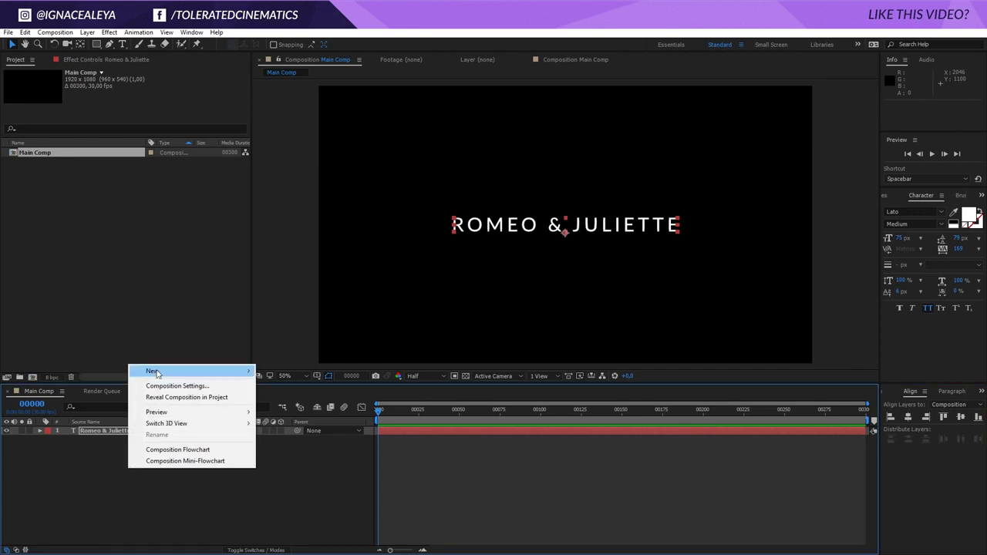
{"action": "mouse_move", "coordinate": [154, 371]}
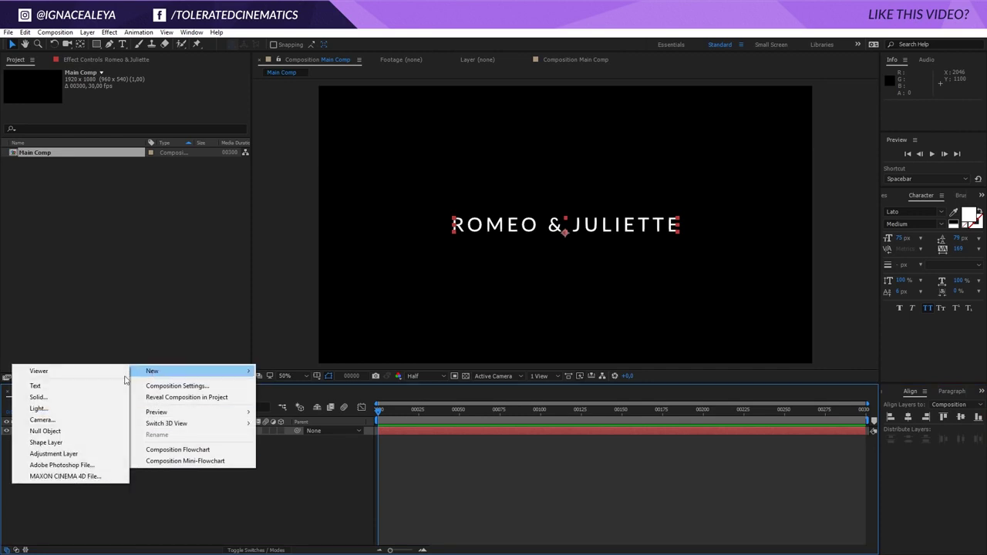
{"action": "left_click", "coordinate": [48, 442]}
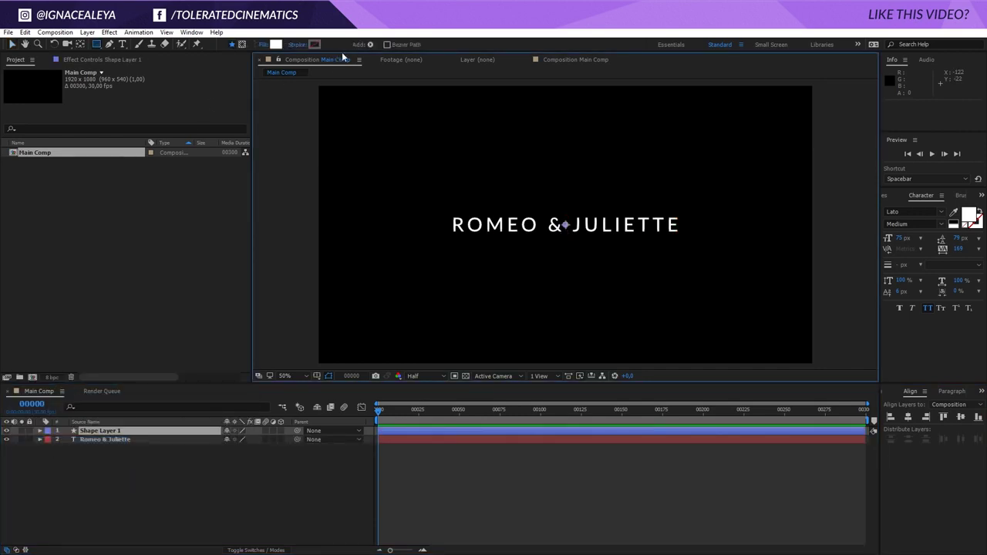
{"action": "left_click", "coordinate": [370, 44]}
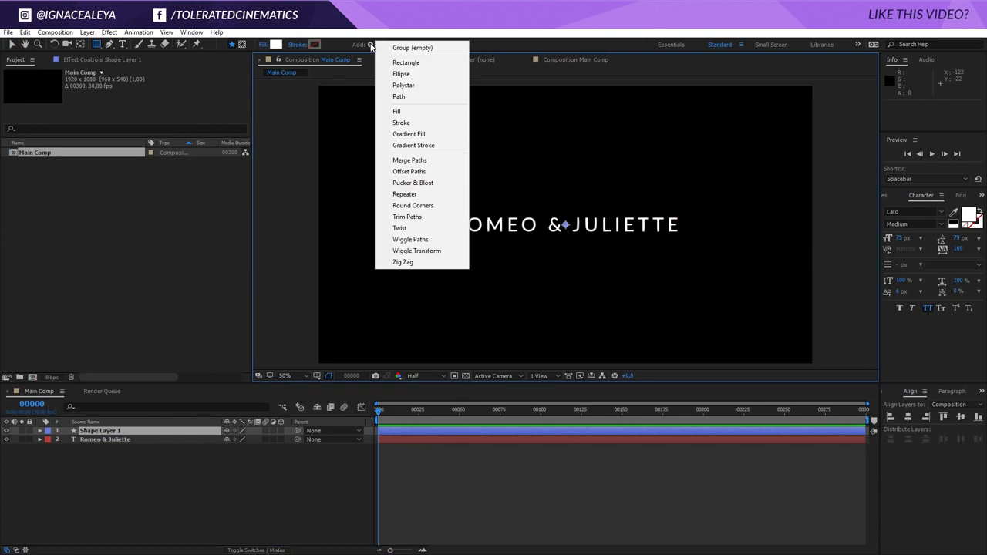
{"action": "left_click", "coordinate": [415, 62]}
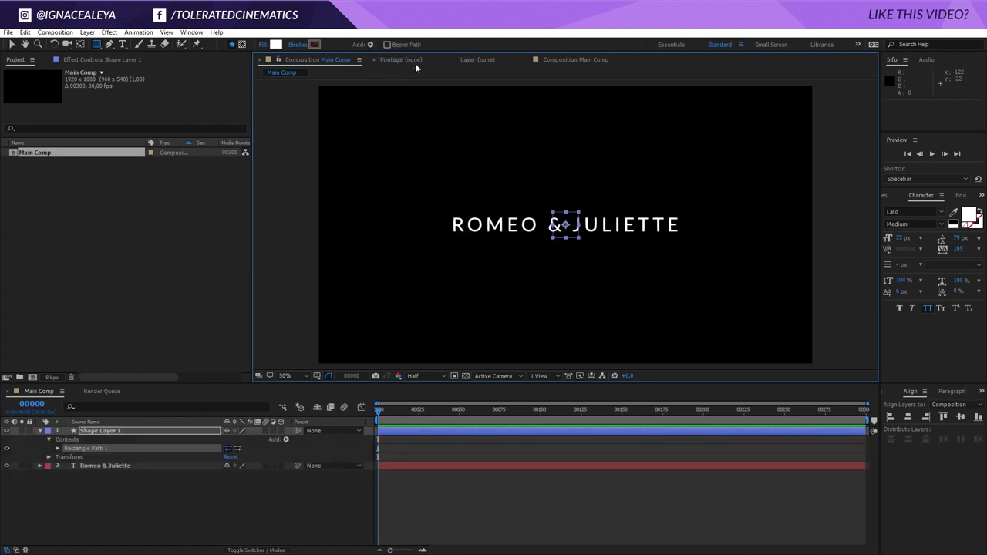
{"action": "left_click", "coordinate": [58, 449]}
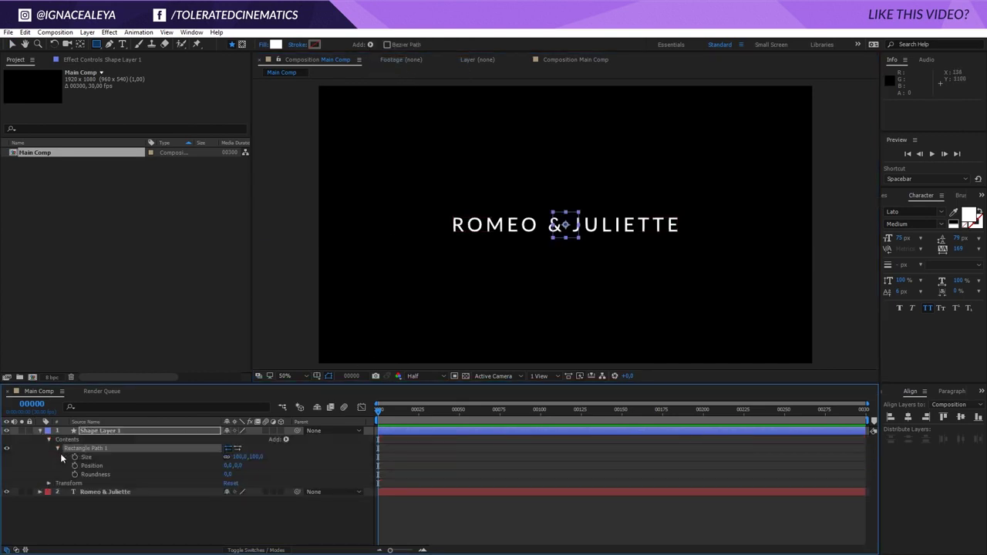
{"action": "left_click", "coordinate": [228, 457]}
{"action": "left_click_drag", "start_coordinate": [239, 459], "coordinate": [317, 454]}
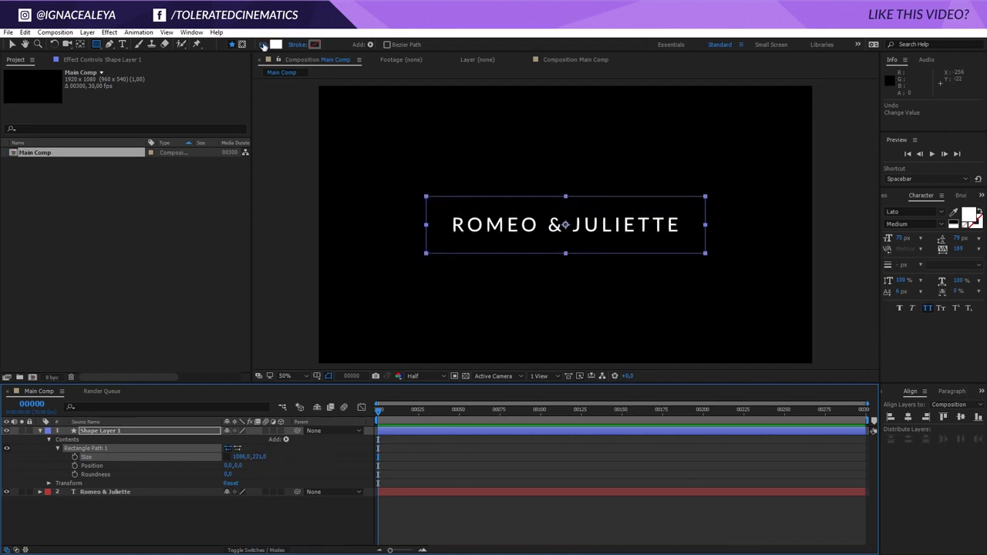
Give the rectangle a white stroke 3 px wide
{"action": "left_click", "coordinate": [371, 45]}
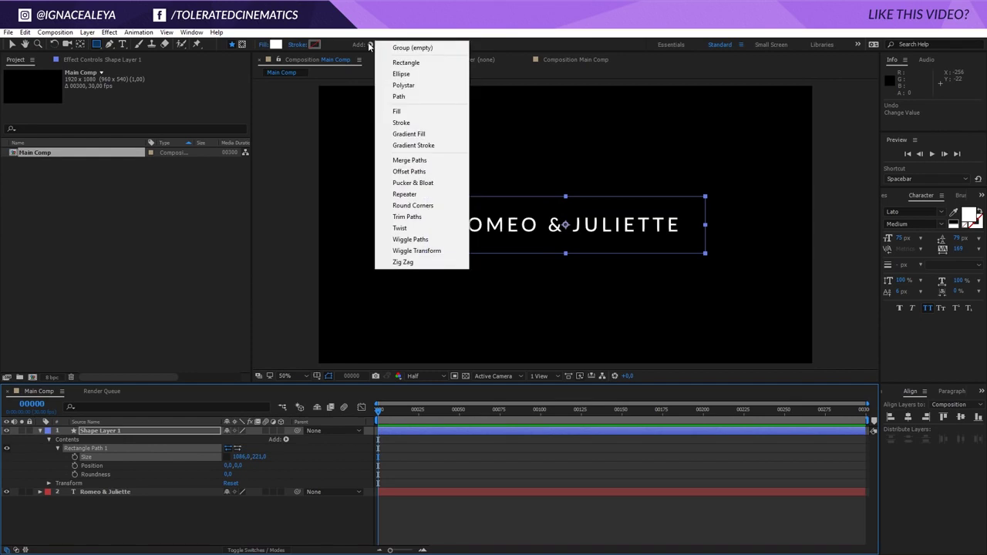
{"action": "left_click", "coordinate": [398, 124]}
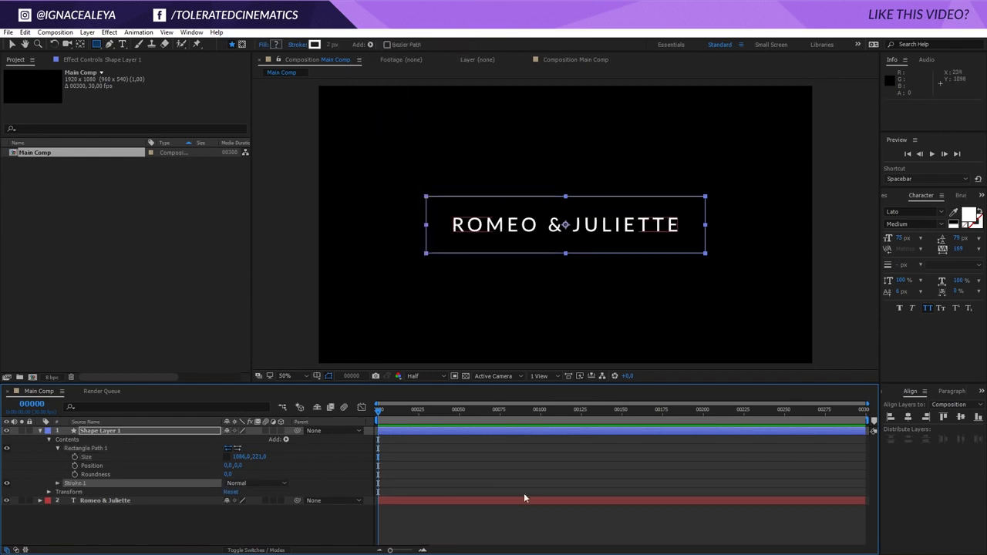
{"action": "left_click", "coordinate": [474, 482]}
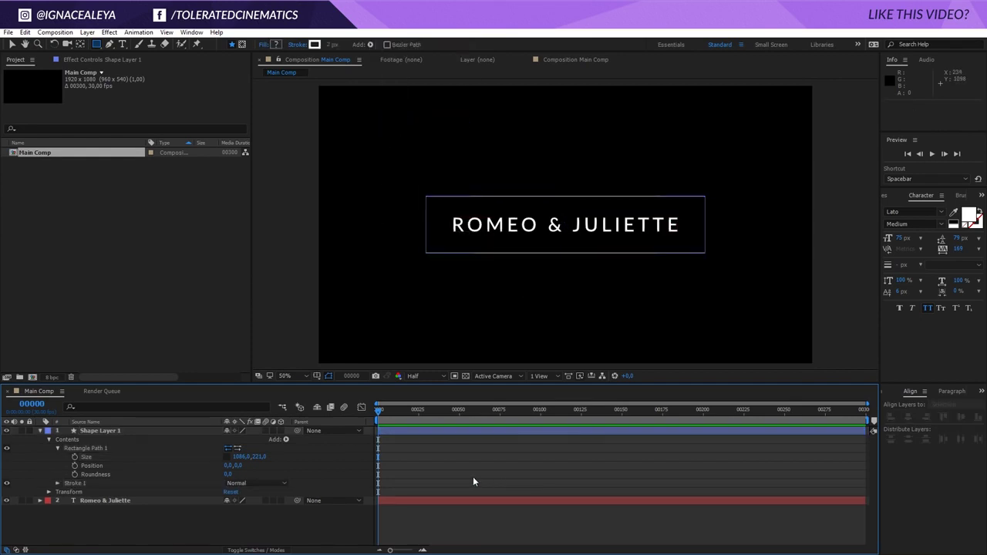
{"action": "left_click", "coordinate": [57, 483]}
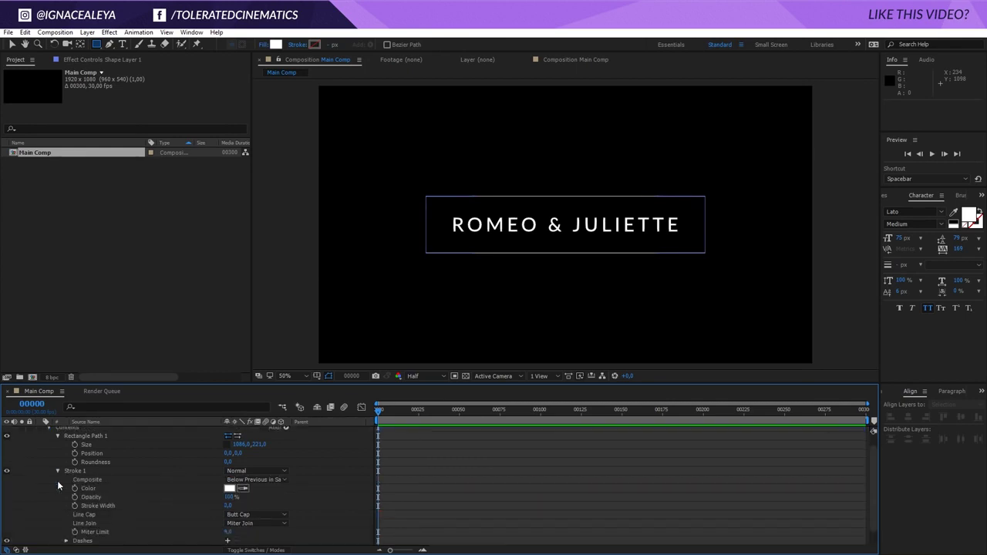
{"action": "scroll", "coordinate": [55, 502], "scroll_direction": "down", "scroll_amount": 2}
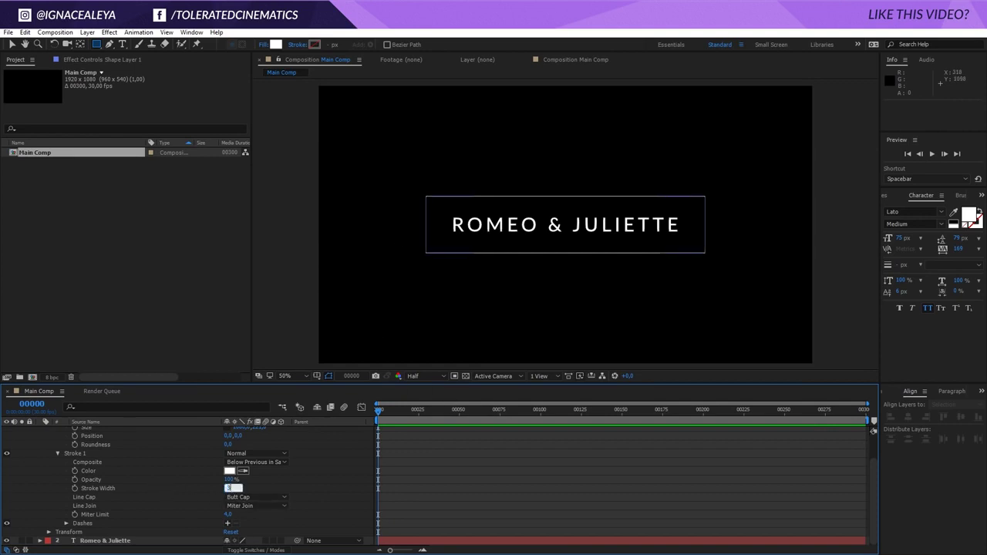
{"action": "mouse_move", "coordinate": [227, 488]}
{"action": "left_mouse_down"}
{"action": "mouse_move", "coordinate": [485, 479]}
{"action": "mouse_move", "coordinate": [458, 483]}
{"action": "left_mouse_up"}
{"action": "scroll", "coordinate": [235, 483], "scroll_direction": "up", "scroll_amount": 1}
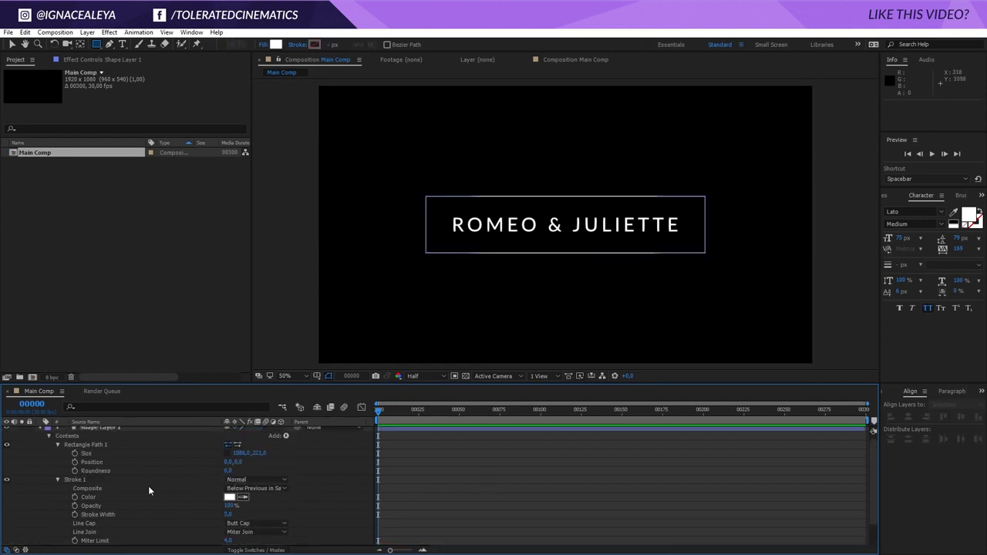
{"action": "scroll", "coordinate": [149, 491], "scroll_direction": "up", "scroll_amount": 1}
{"action": "left_click", "coordinate": [94, 433]}
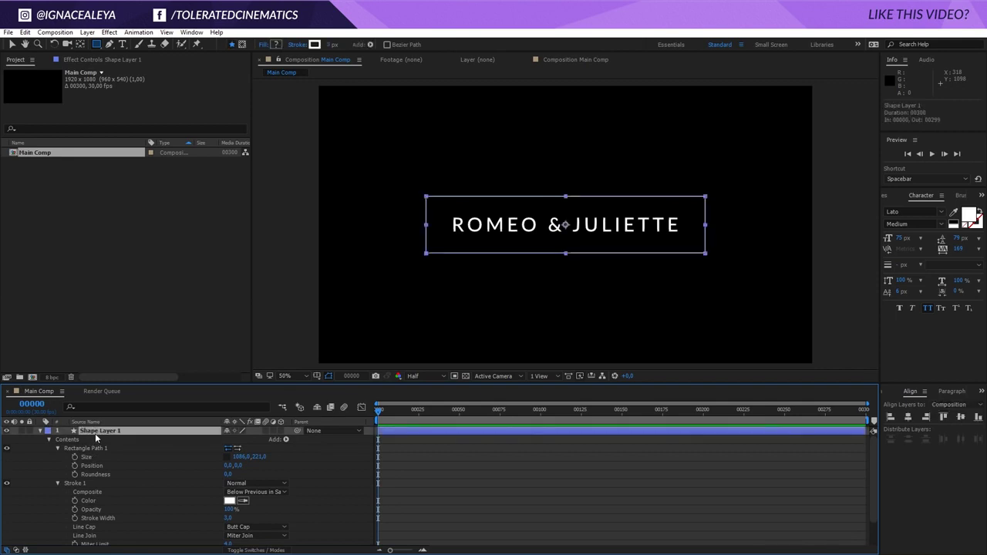
Add Trim Paths to the frame and set its Start to 10%
{"action": "left_click", "coordinate": [370, 45]}
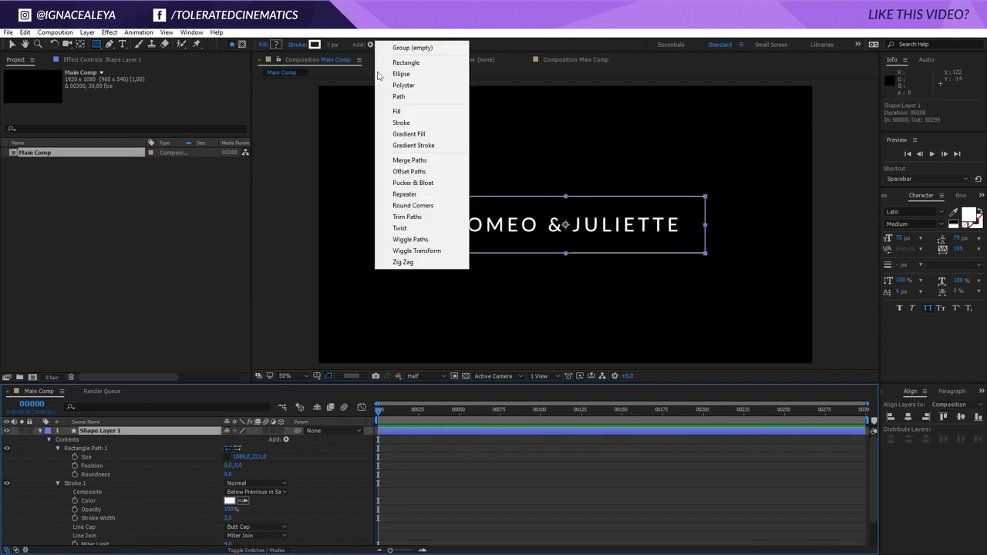
{"action": "left_click", "coordinate": [409, 218]}
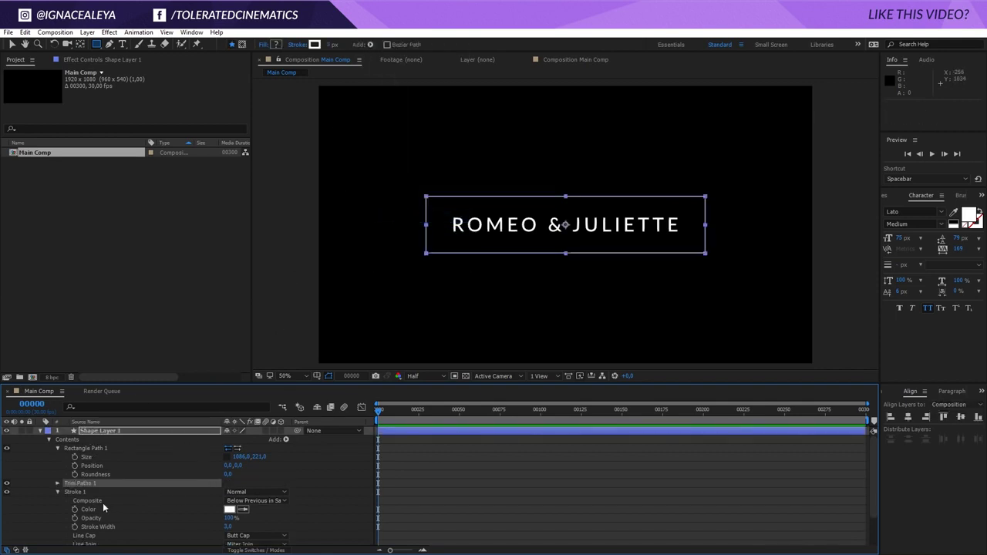
{"action": "left_click", "coordinate": [57, 483]}
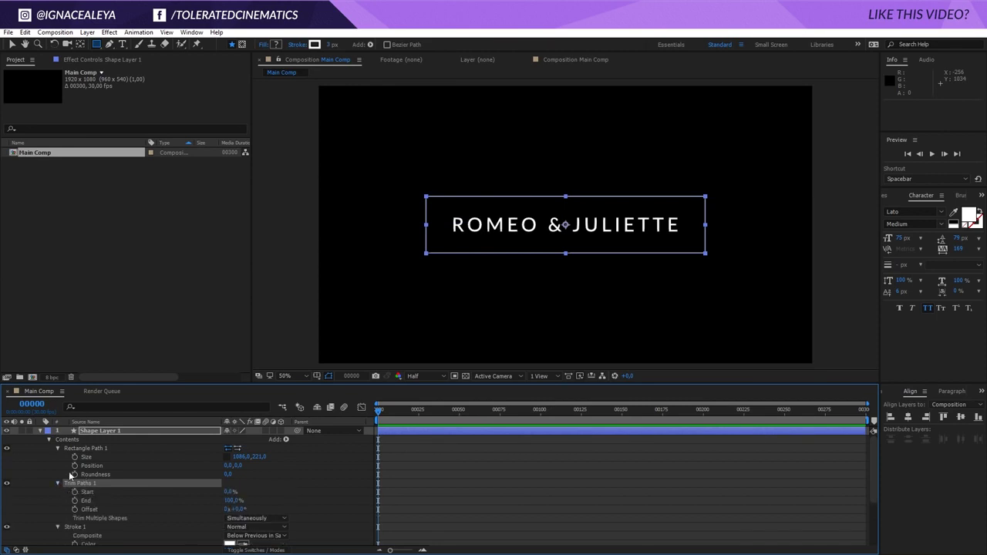
{"action": "mouse_move", "coordinate": [230, 491]}
{"action": "left_mouse_down"}
{"action": "mouse_move", "coordinate": [257, 491]}
{"action": "mouse_move", "coordinate": [237, 494]}
{"action": "left_mouse_up"}
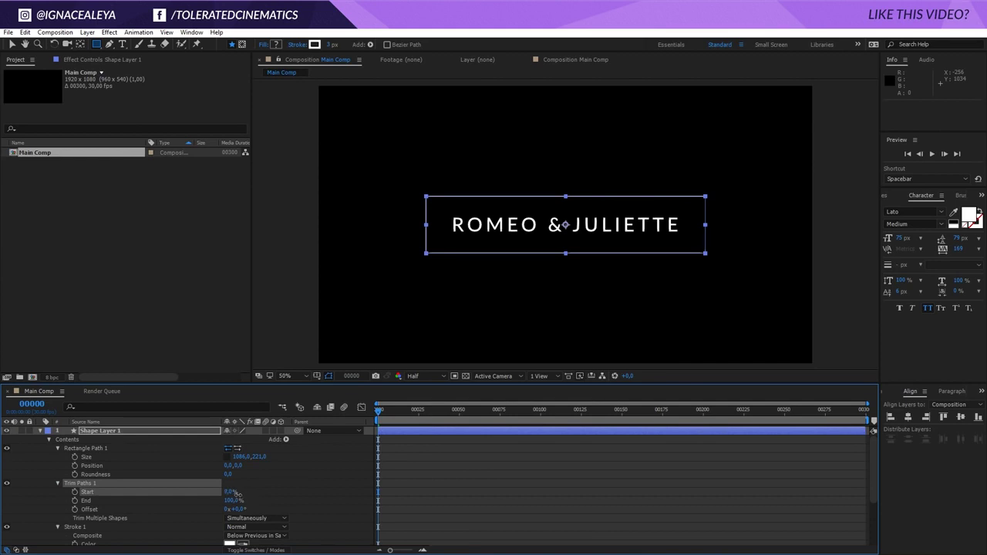
{"action": "left_click", "coordinate": [231, 492]}
{"action": "type", "text": "10"}
{"action": "key", "text": "Return"}
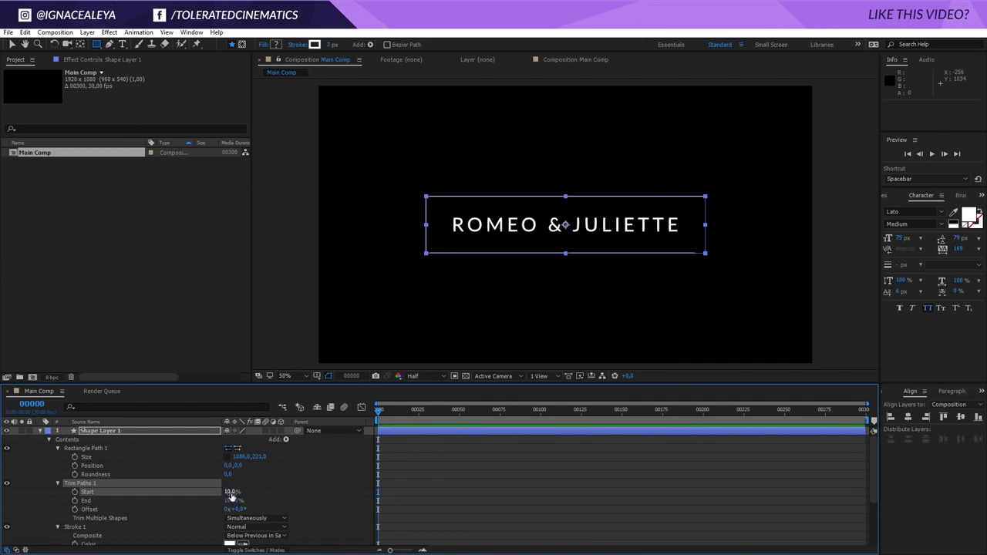
Slide the stroke gap to the bottom edge with a Trim Offset of about 87°
{"action": "left_click_drag", "start_coordinate": [235, 509], "coordinate": [278, 510]}
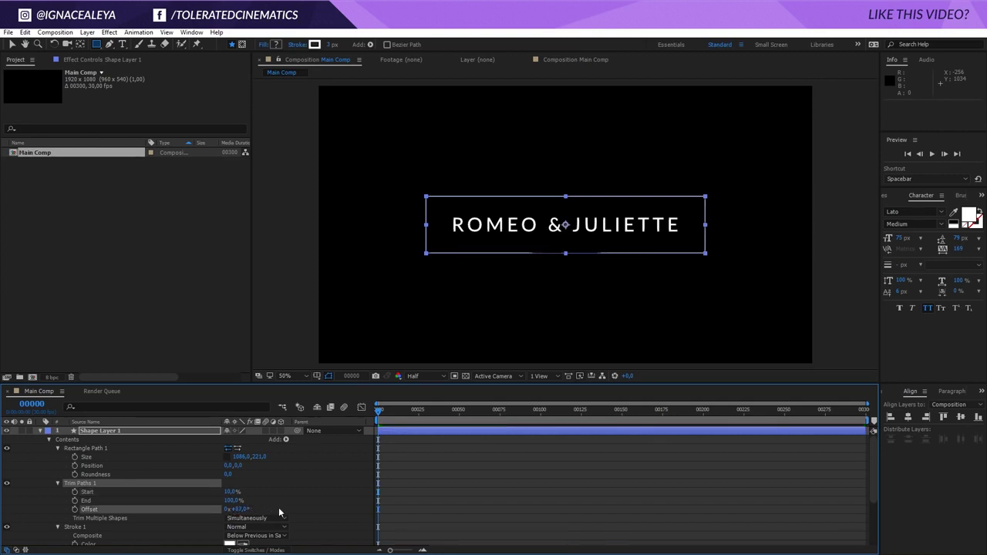
{"action": "key", "text": "slash"}
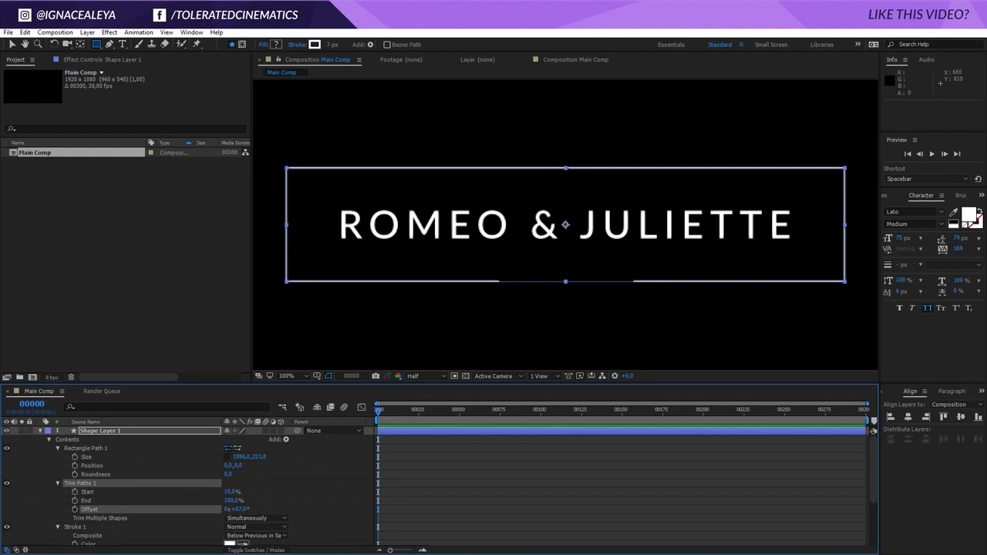
{"action": "left_click", "coordinate": [241, 509]}
{"action": "key", "text": "Return"}
{"action": "left_click_drag", "start_coordinate": [241, 511], "coordinate": [247, 519]}
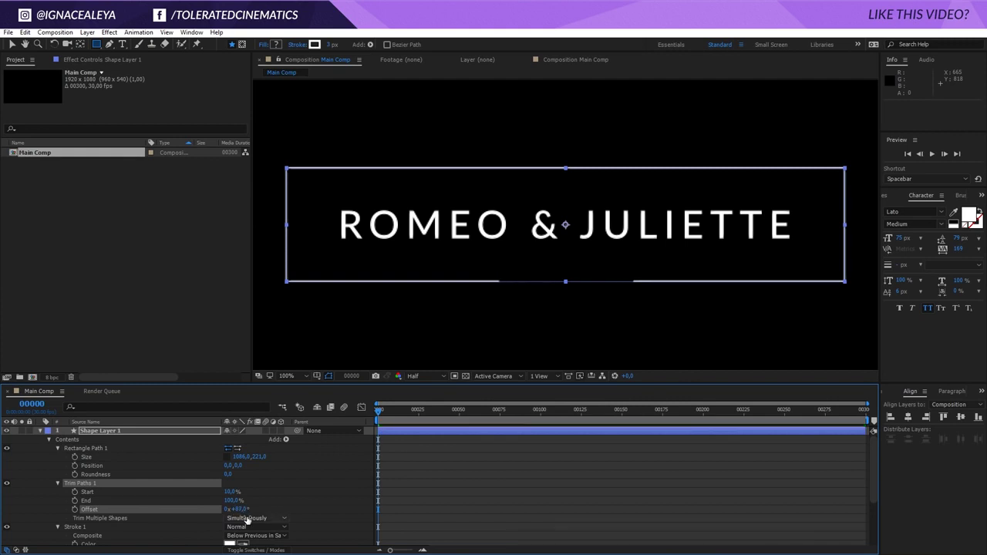
{"action": "left_click", "coordinate": [407, 481]}
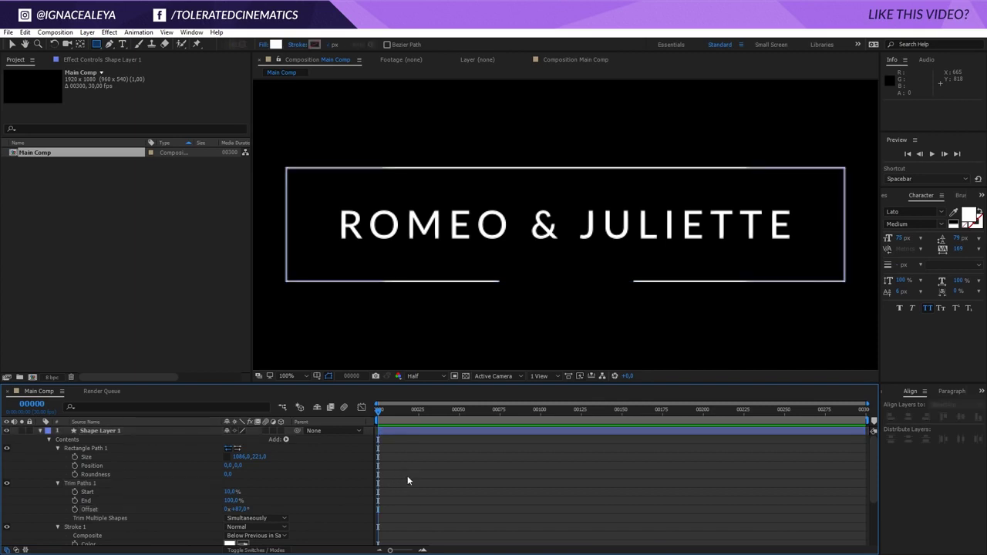
{"action": "left_click", "coordinate": [121, 44]}
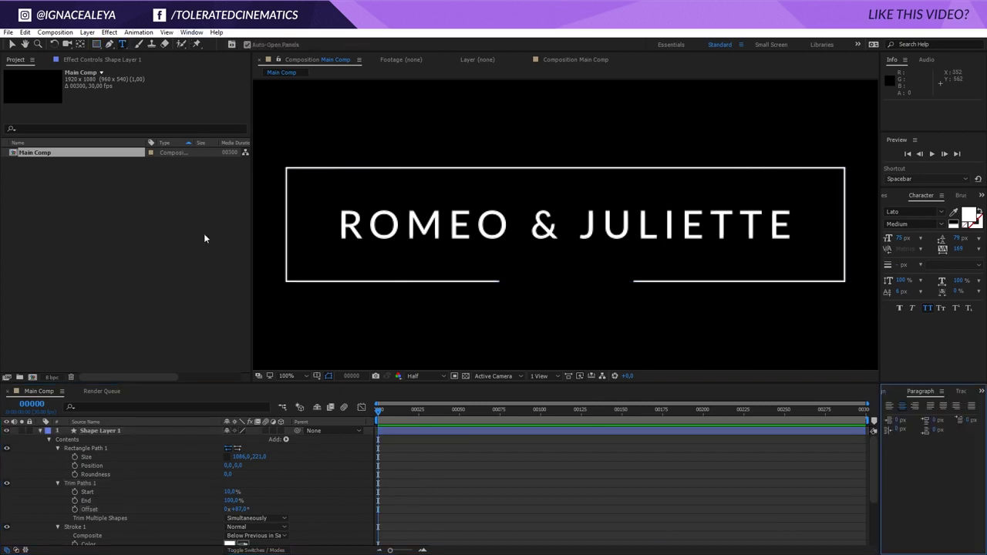
Type a '2017' text layer below the title and spread its digits apart
{"action": "left_click", "coordinate": [535, 304]}
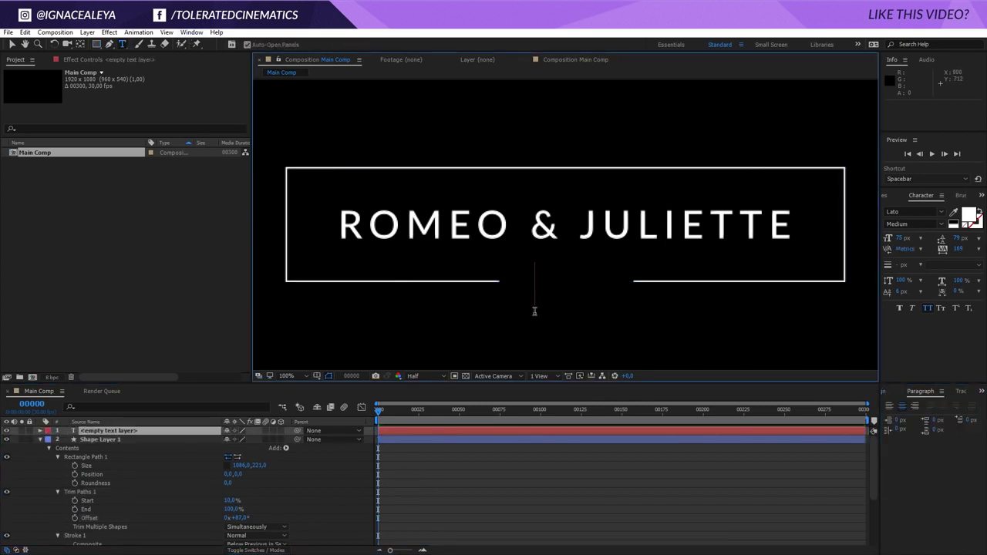
{"action": "type", "text": "2017"}
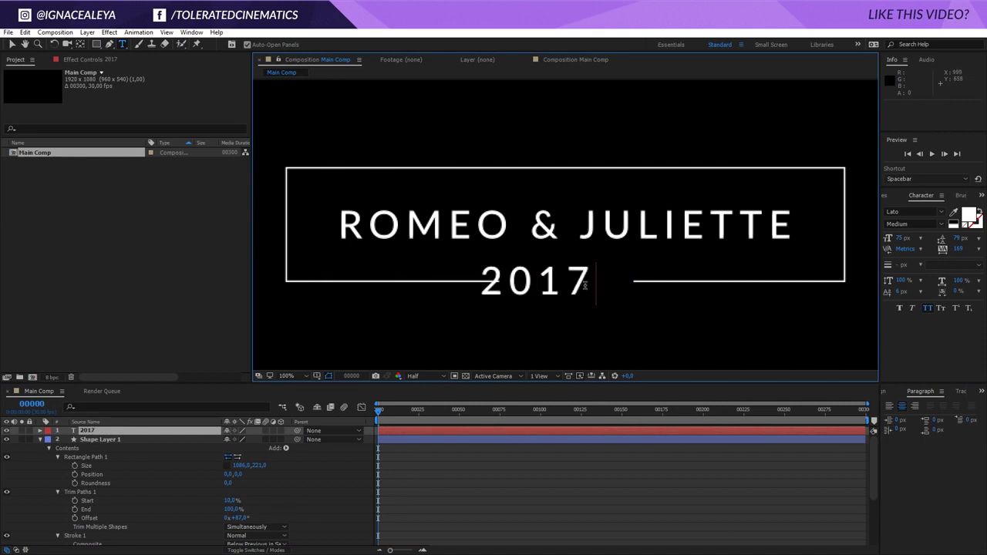
{"action": "double_click", "coordinate": [585, 285]}
{"action": "mouse_move", "coordinate": [898, 238]}
{"action": "left_mouse_down"}
{"action": "mouse_move", "coordinate": [872, 243]}
{"action": "mouse_move", "coordinate": [888, 245]}
{"action": "left_mouse_up"}
{"action": "left_click_drag", "start_coordinate": [958, 249], "coordinate": [983, 249]}
Move 2017 into the frame's bottom gap, centre it horizontally, and preview at Full resolution
{"action": "left_click", "coordinate": [12, 44]}
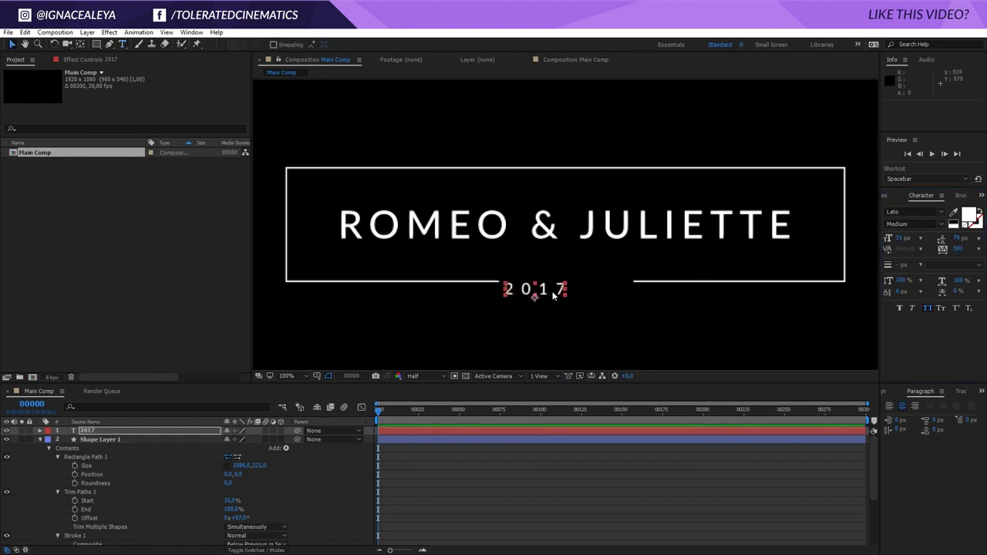
{"action": "left_click_drag", "start_coordinate": [554, 295], "coordinate": [587, 285]}
{"action": "left_click", "coordinate": [887, 391]}
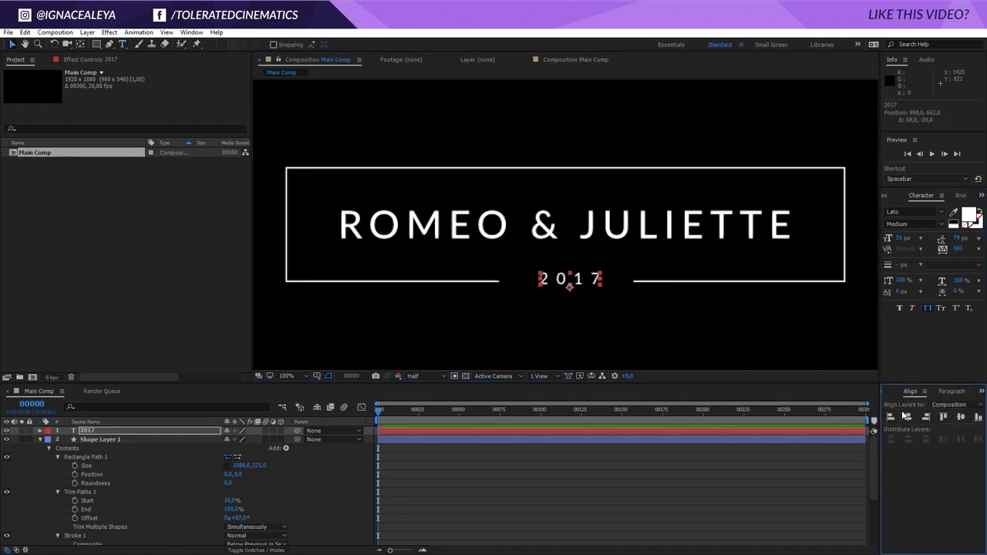
{"action": "left_click", "coordinate": [907, 417]}
{"action": "left_click", "coordinate": [433, 376]}
{"action": "left_click", "coordinate": [429, 400]}
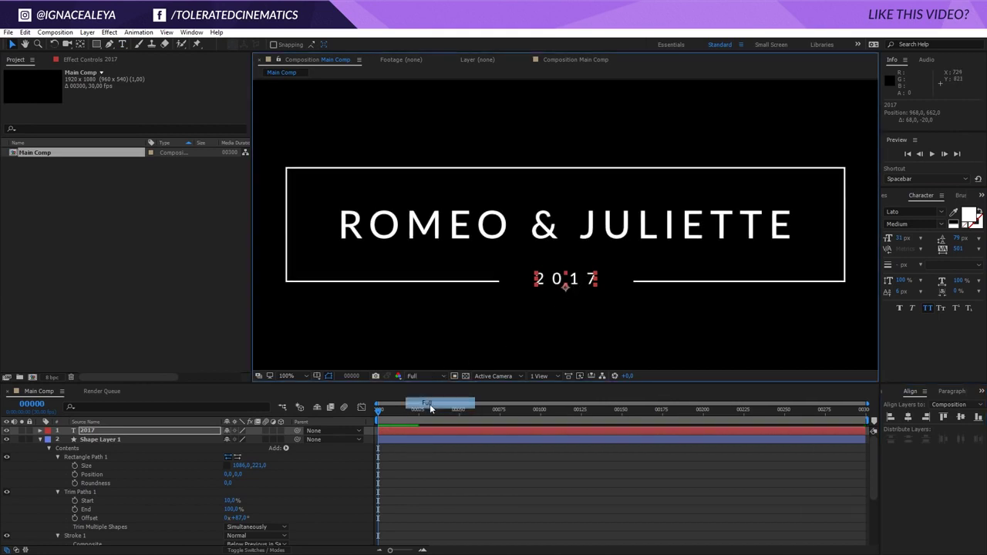
Set the 2017 font size to 35 px
{"action": "left_click", "coordinate": [527, 482]}
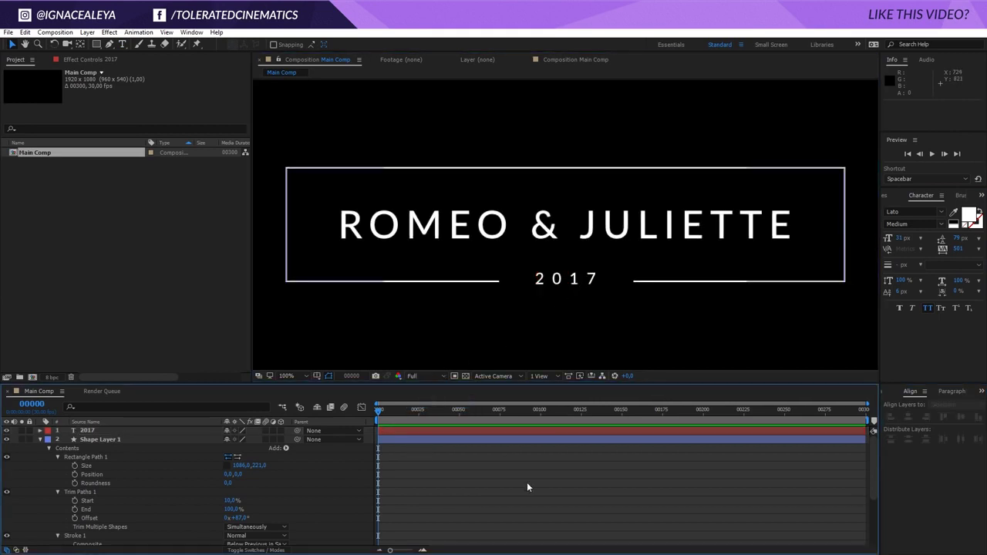
{"action": "left_click", "coordinate": [115, 430]}
{"action": "left_click", "coordinate": [899, 238]}
{"action": "type", "text": "40"}
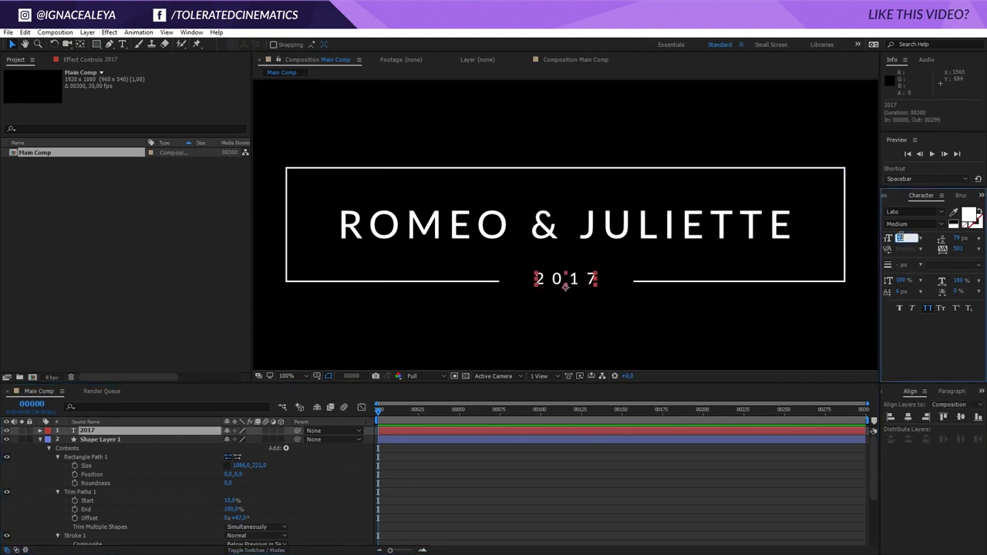
{"action": "key", "text": "Return"}
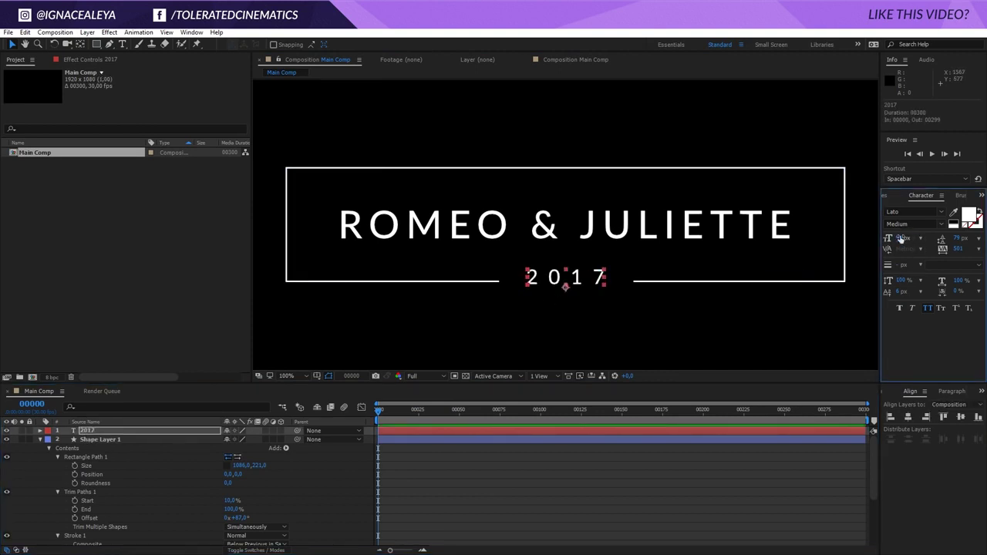
{"action": "left_click", "coordinate": [899, 238]}
{"action": "type", "text": "35"}
{"action": "key", "text": "Return"}
{"action": "left_click", "coordinate": [573, 282]}
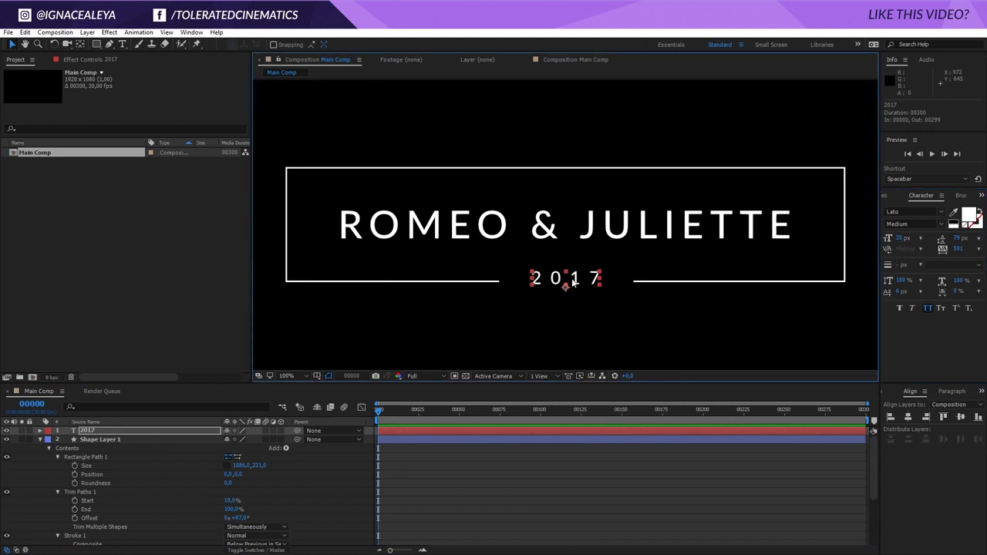
{"action": "left_click", "coordinate": [558, 491]}
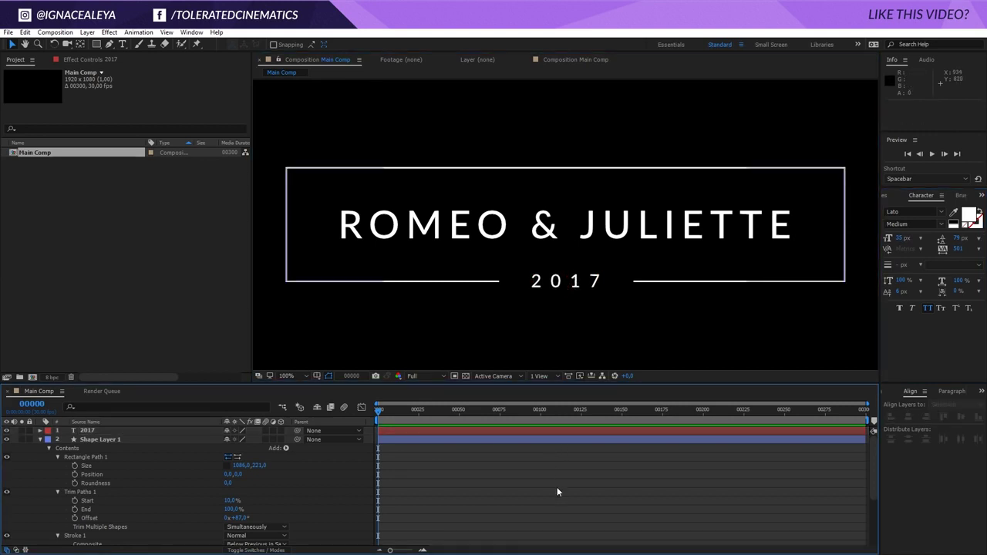
{"action": "key", "text": "comma"}
{"action": "key", "text": "comma"}
{"action": "key", "text": "period"}
{"action": "key", "text": "period"}
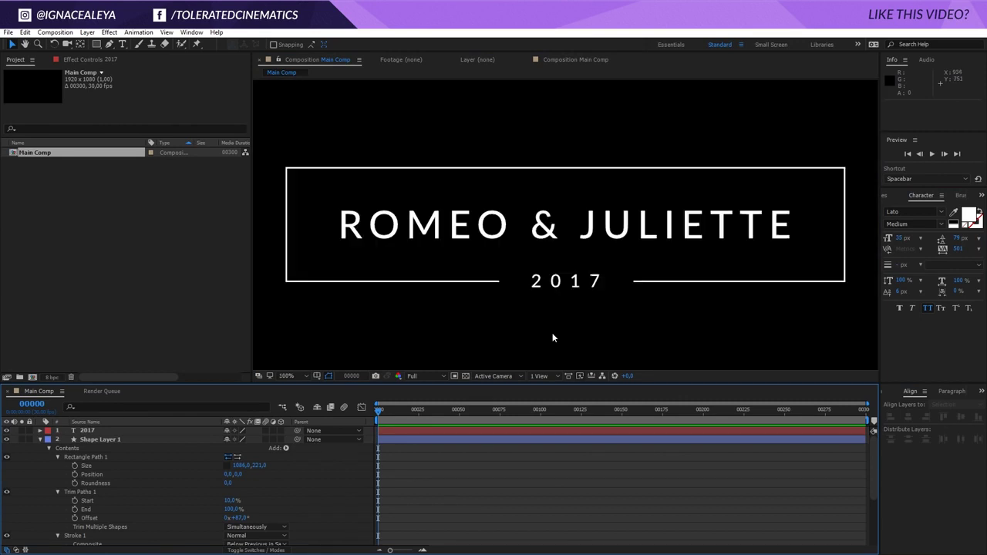
{"action": "left_click", "coordinate": [99, 440]}
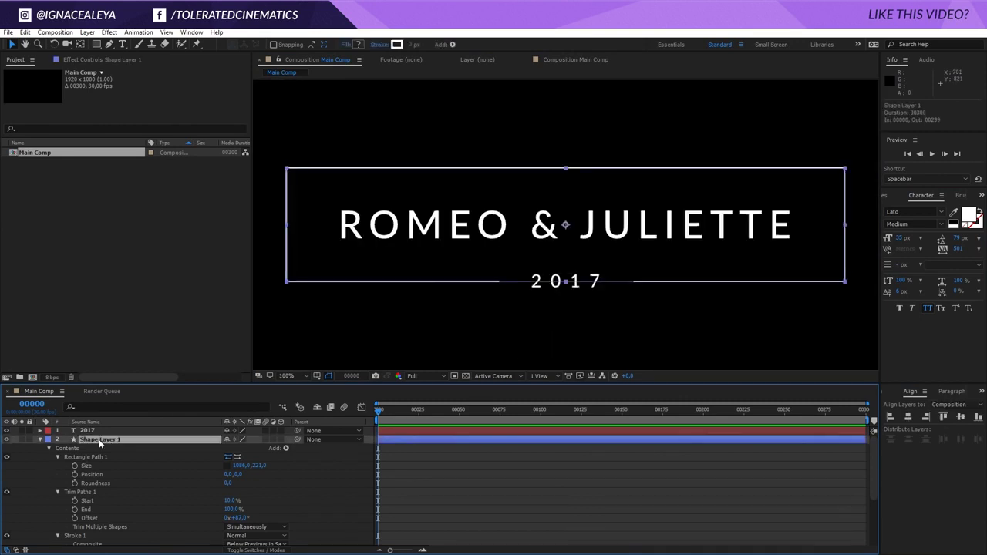
Duplicate the frame layer and shrink the copy's rectangle to 1053 × 179
{"action": "key", "text": "ctrl+d"}
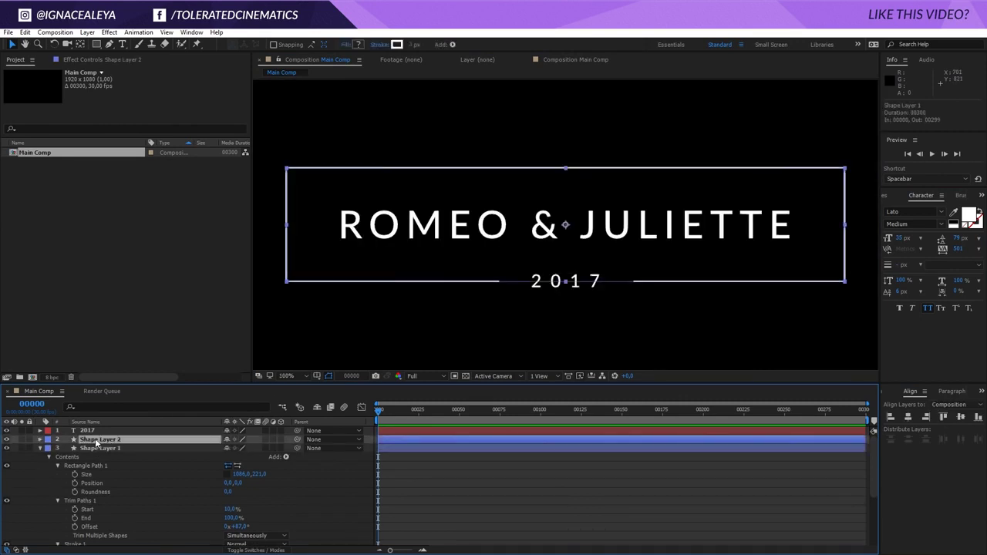
{"action": "left_click", "coordinate": [41, 439]}
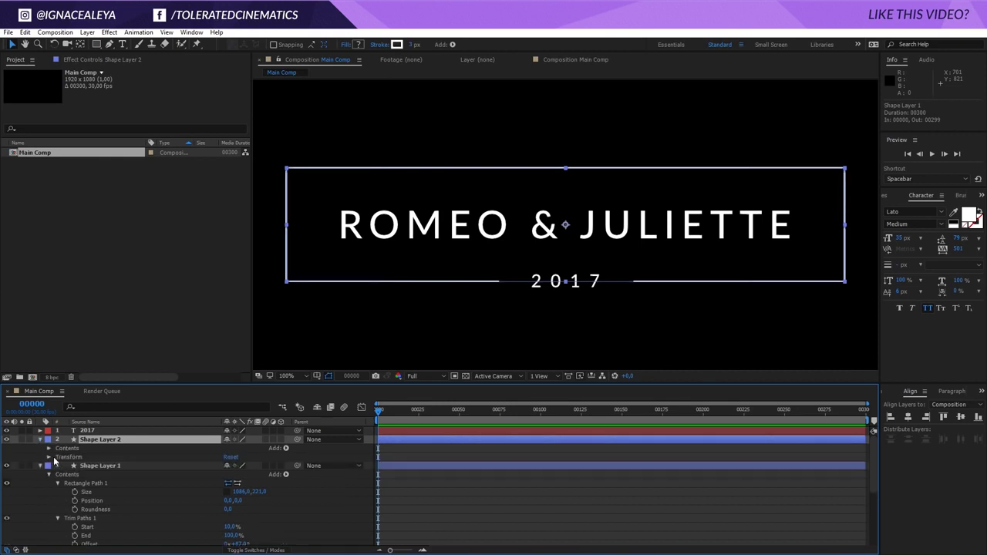
{"action": "left_click", "coordinate": [49, 449]}
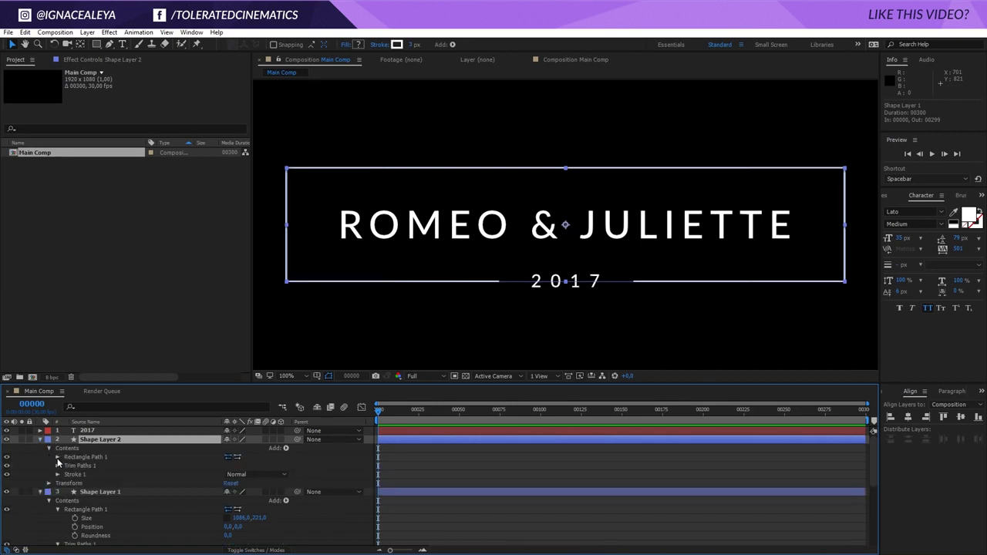
{"action": "left_click", "coordinate": [57, 457]}
{"action": "mouse_move", "coordinate": [239, 466]}
{"action": "left_mouse_down"}
{"action": "mouse_move", "coordinate": [228, 467]}
{"action": "mouse_move", "coordinate": [250, 467]}
{"action": "mouse_move", "coordinate": [239, 466]}
{"action": "left_mouse_up"}
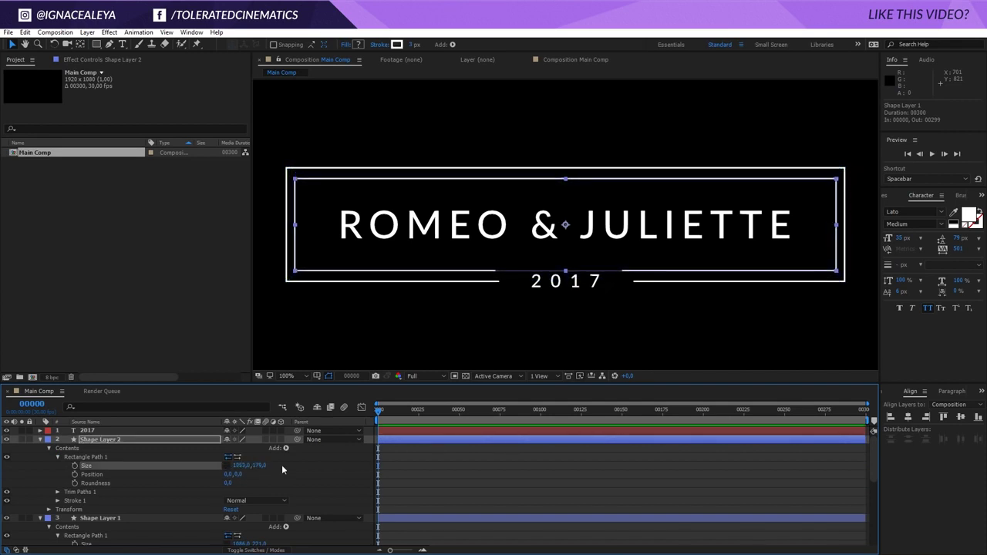
{"action": "left_click", "coordinate": [435, 467]}
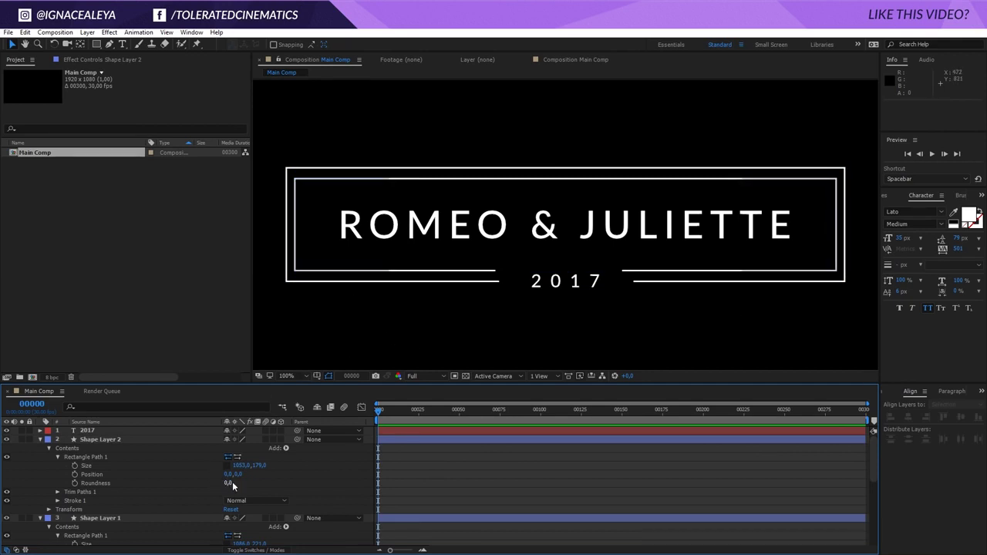
Set the inner frame's Trim Start to 11% and its Offset to 0x+83°
{"action": "left_click", "coordinate": [58, 492]}
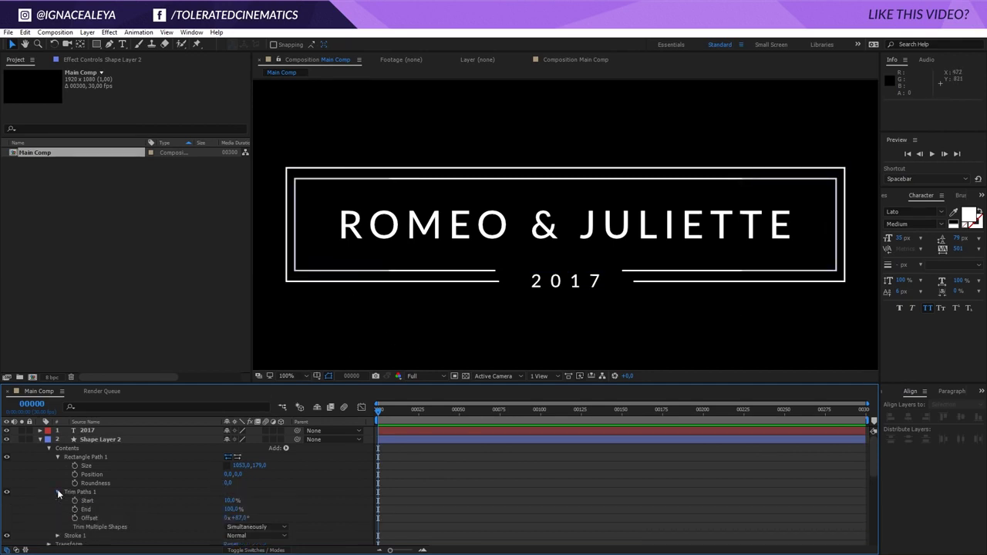
{"action": "left_click", "coordinate": [235, 518]}
{"action": "left_click_drag", "start_coordinate": [235, 518], "coordinate": [234, 519]}
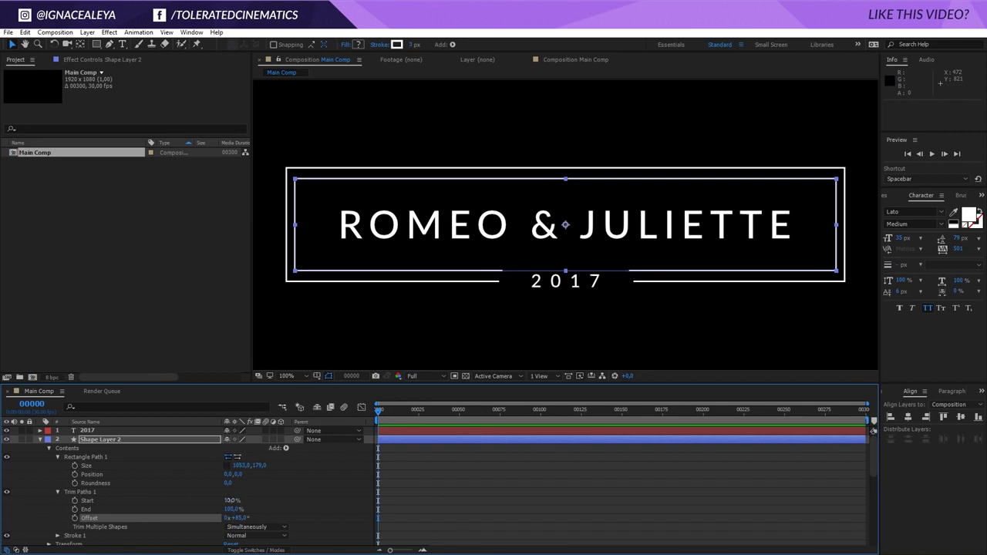
{"action": "left_click", "coordinate": [235, 501]}
{"action": "type", "text": "11"}
{"action": "key", "text": "Return"}
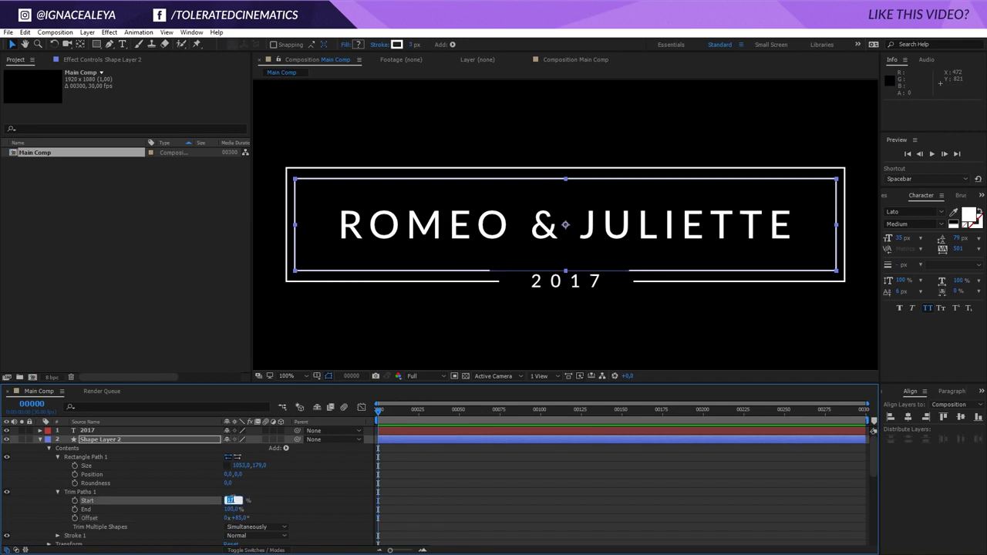
{"action": "left_click_drag", "start_coordinate": [237, 518], "coordinate": [243, 520]}
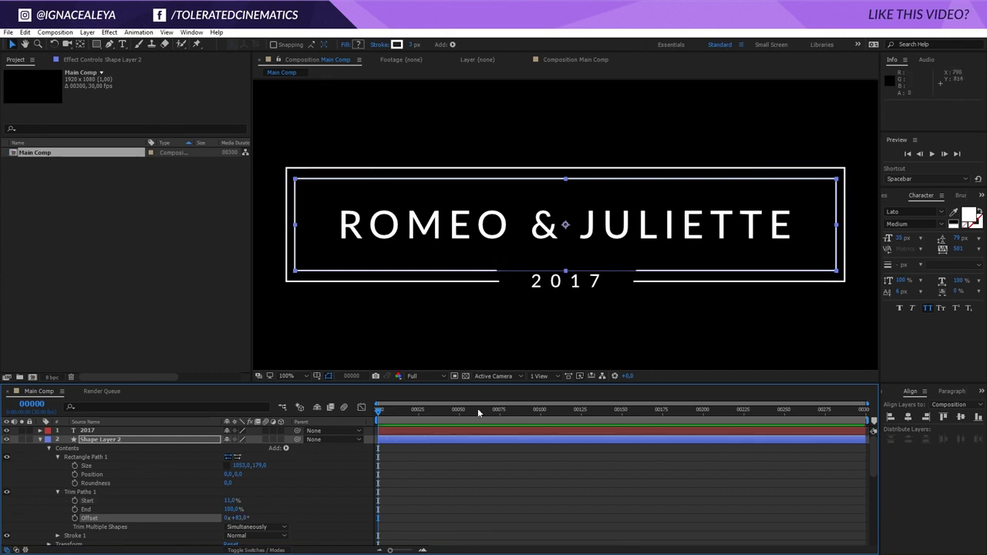
{"action": "left_click", "coordinate": [458, 505]}
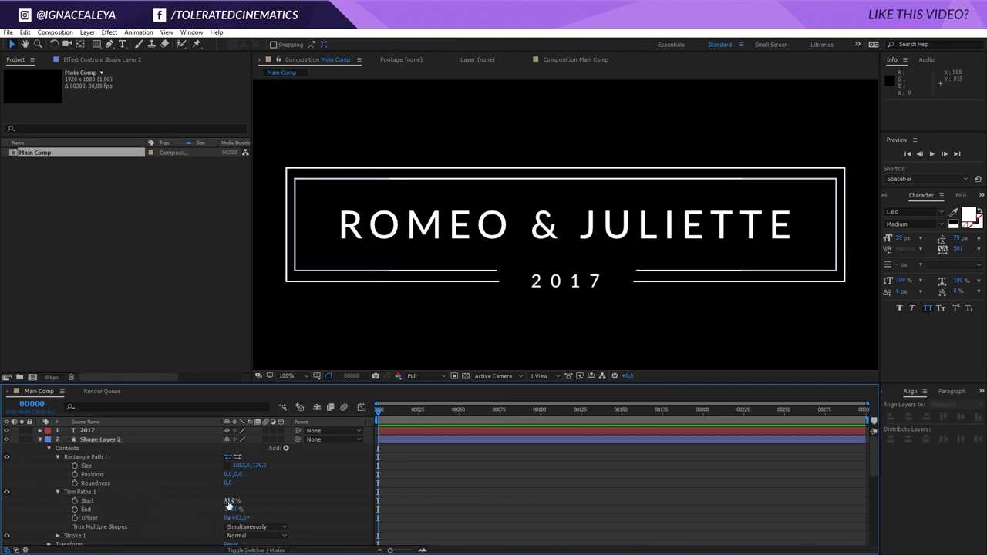
{"action": "left_click", "coordinate": [40, 440]}
{"action": "left_click", "coordinate": [91, 431]}
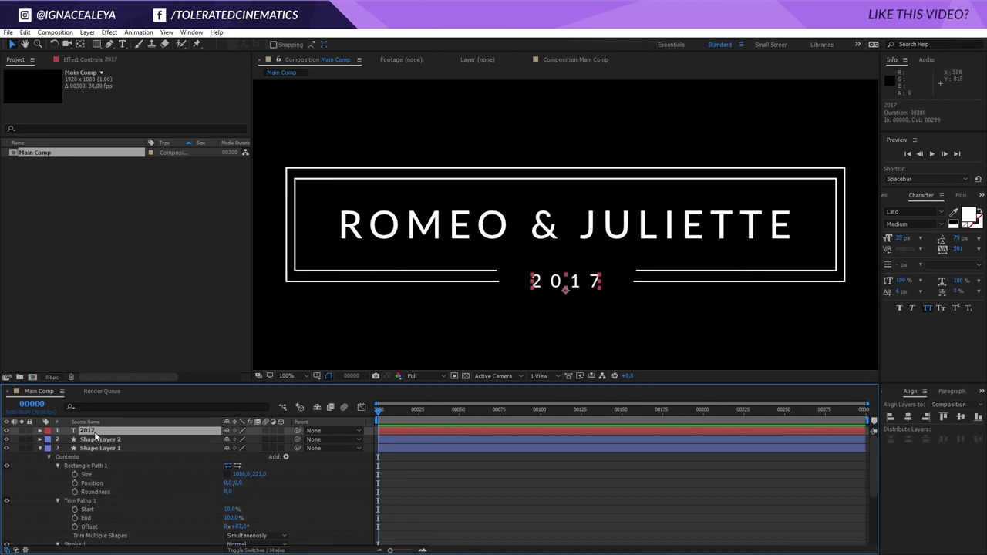
Nudge 2017 upward with the Up arrow and expand Shape Layer 2's trim settings
{"action": "key", "text": "Up"}
{"action": "key", "text": "Up"}
{"action": "key", "text": "Up"}
{"action": "key", "text": "Up"}
{"action": "key", "text": "Up"}
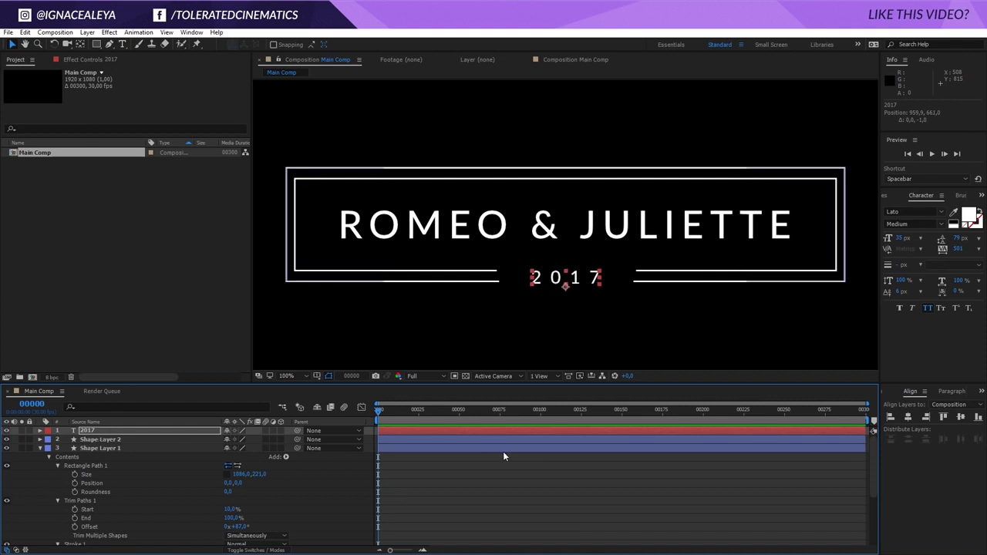
{"action": "key", "text": "Up"}
{"action": "left_click", "coordinate": [483, 489]}
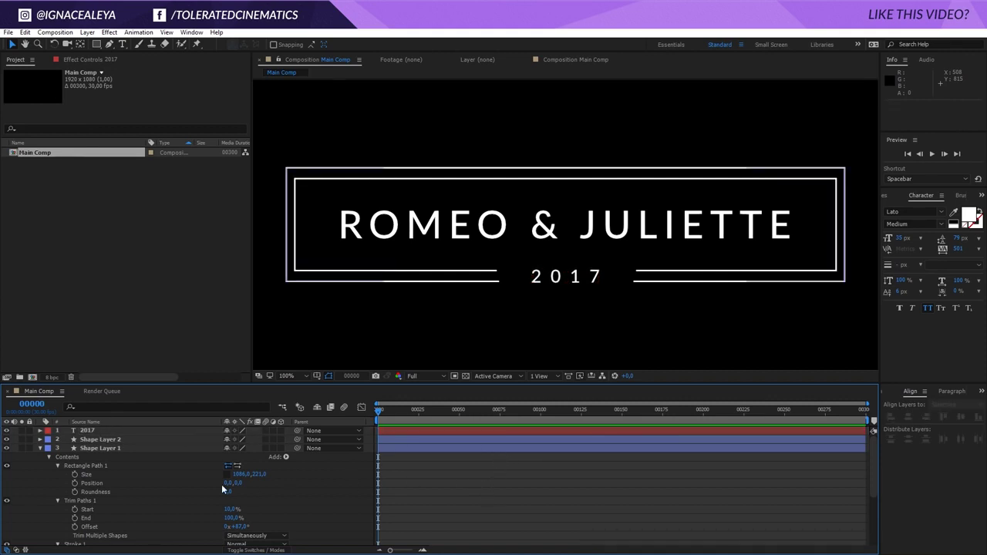
{"action": "left_click", "coordinate": [40, 448]}
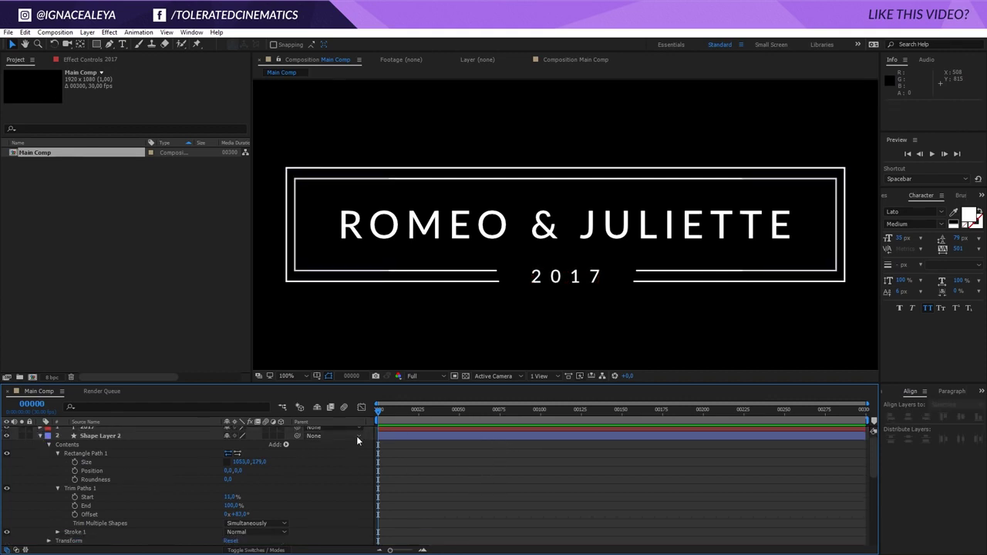
{"action": "left_click", "coordinate": [40, 440]}
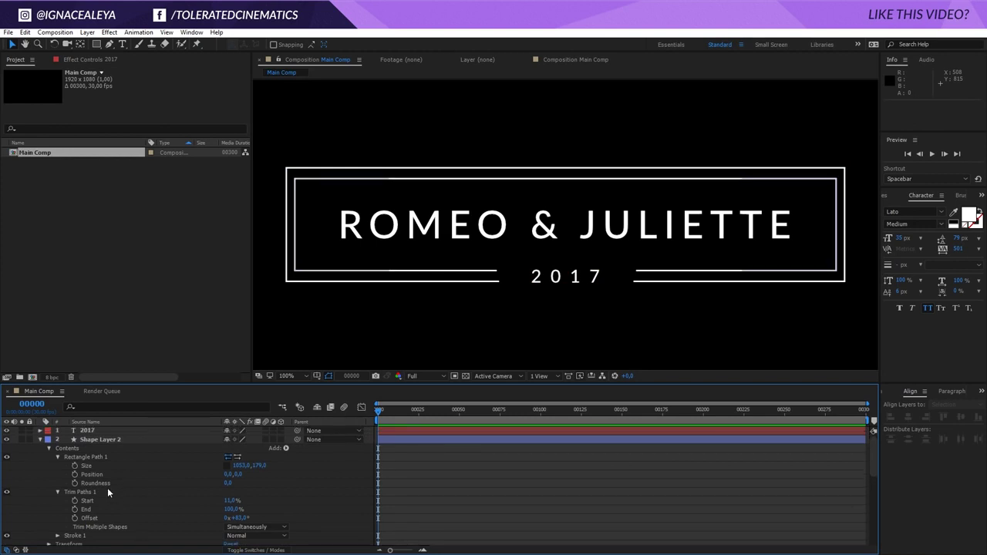
Turn on End keyframes for both frames at frame 0 and move the time forward
{"action": "left_click", "coordinate": [75, 510]}
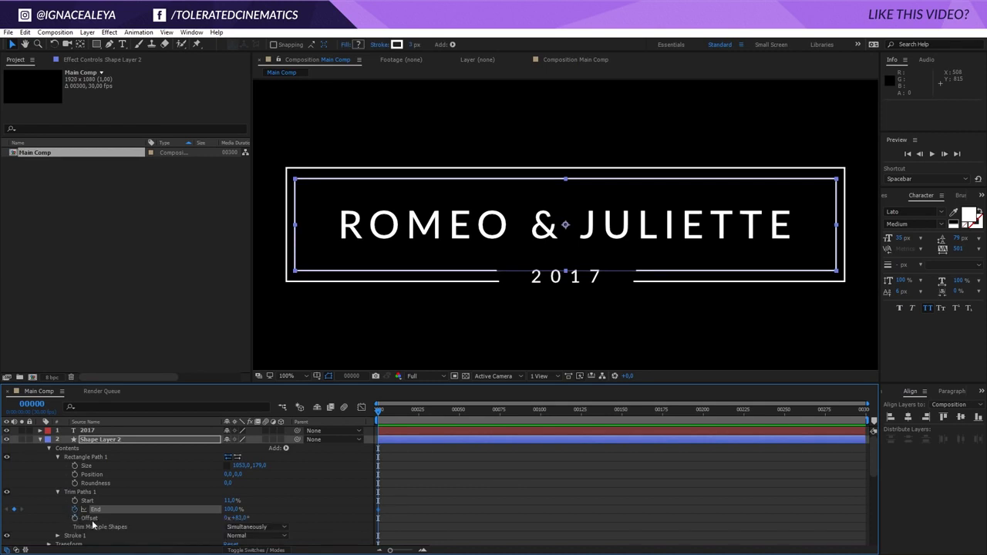
{"action": "scroll", "coordinate": [54, 505], "scroll_direction": "down", "scroll_amount": 4}
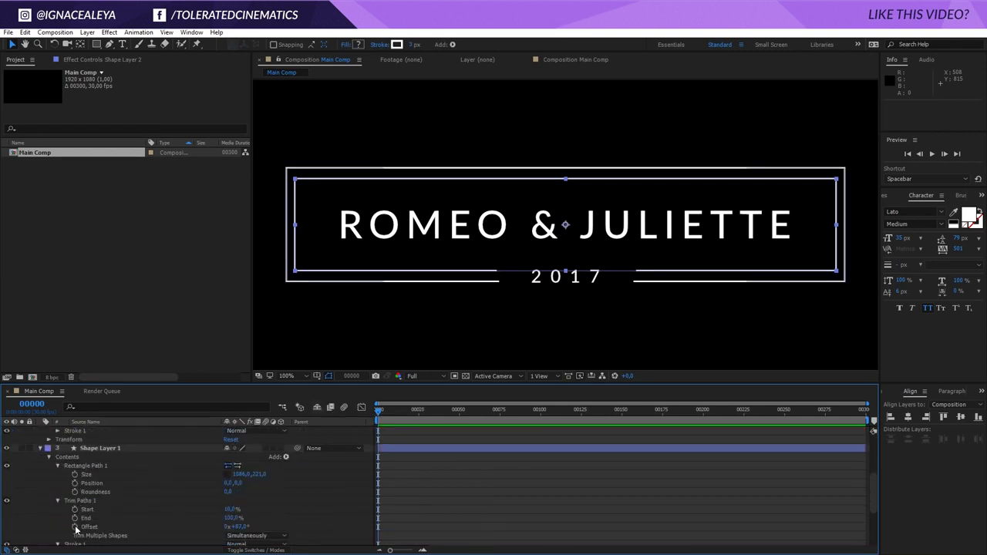
{"action": "left_click", "coordinate": [75, 519]}
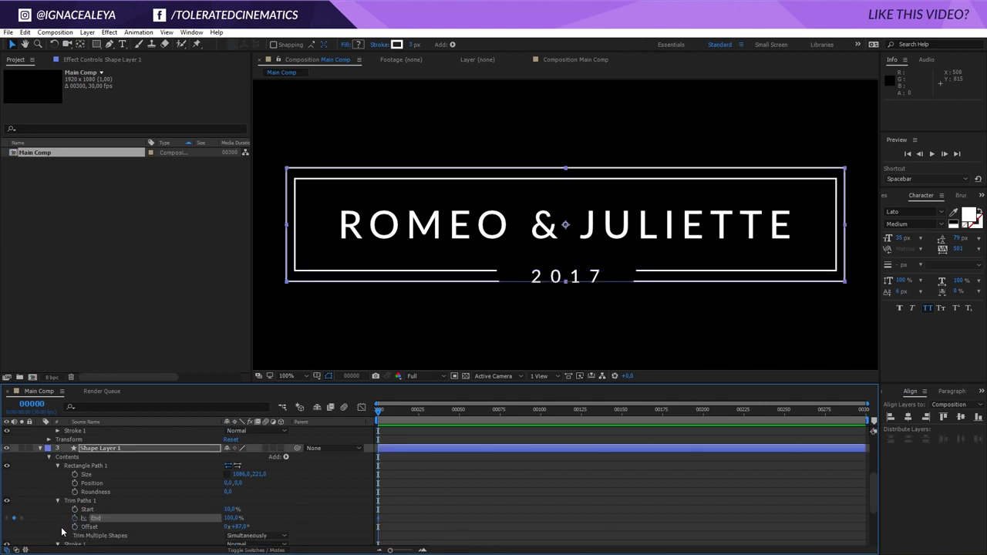
{"action": "left_click_drag", "start_coordinate": [395, 411], "coordinate": [476, 417]}
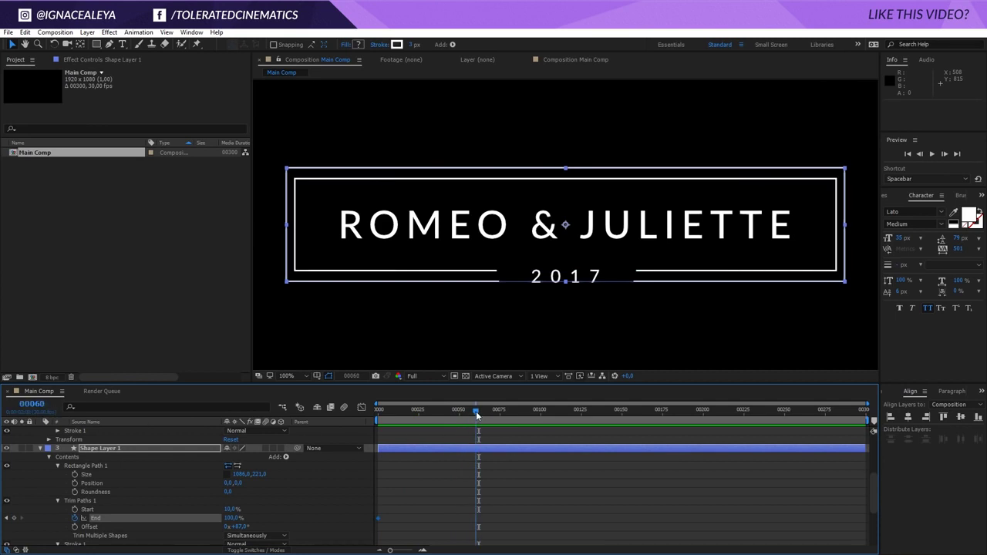
Set both frames' Trim End to about 11% and select their End keyframes
{"action": "left_click", "coordinate": [232, 517]}
{"action": "key", "text": "Return"}
{"action": "scroll", "coordinate": [275, 501], "scroll_direction": "up", "scroll_amount": 3}
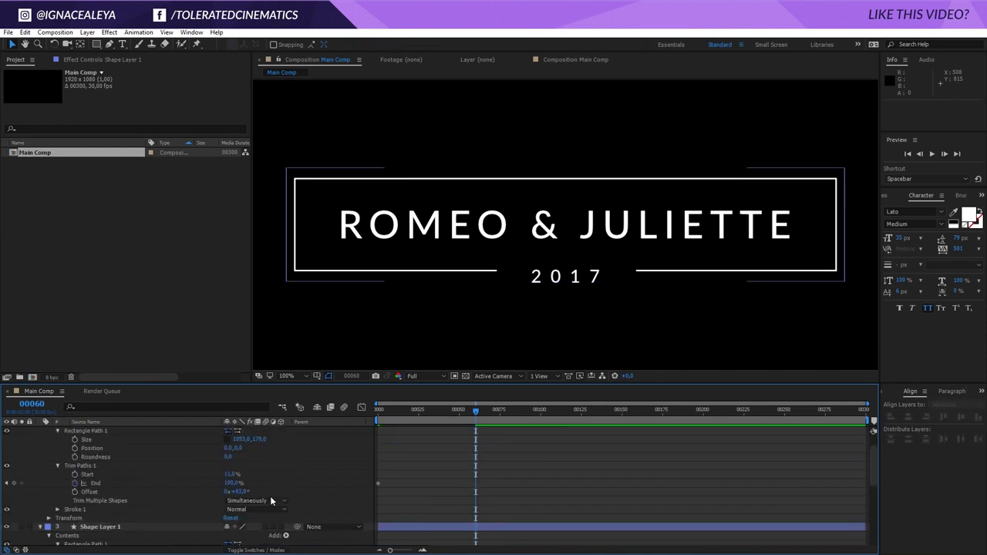
{"action": "left_click", "coordinate": [231, 483]}
{"action": "type", "text": "11"}
{"action": "key", "text": "Return"}
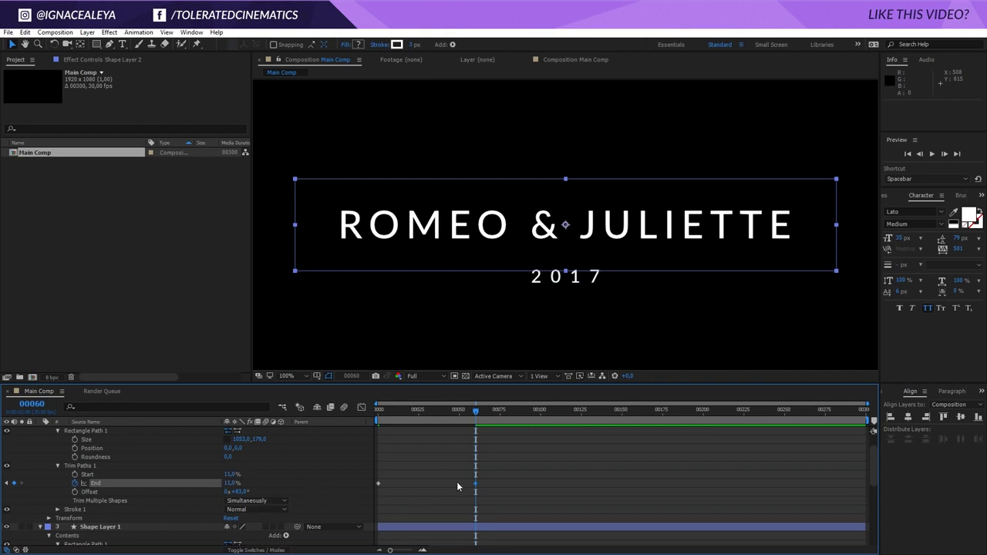
{"action": "mouse_move", "coordinate": [460, 415]}
{"action": "left_mouse_down"}
{"action": "mouse_move", "coordinate": [350, 416]}
{"action": "mouse_move", "coordinate": [408, 425]}
{"action": "mouse_move", "coordinate": [381, 434]}
{"action": "mouse_move", "coordinate": [478, 450]}
{"action": "left_mouse_up"}
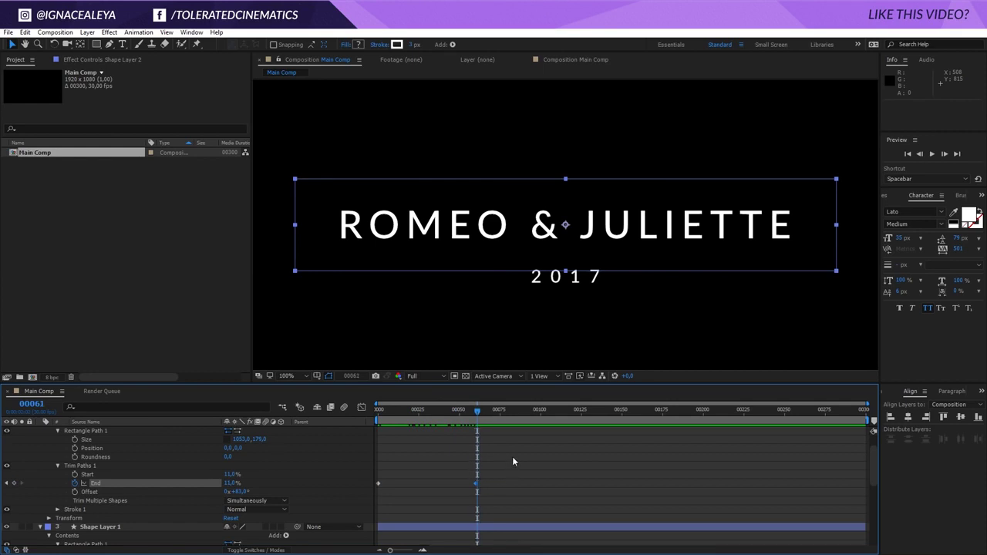
{"action": "mouse_move", "coordinate": [514, 455]}
{"action": "left_mouse_down"}
{"action": "mouse_move", "coordinate": [375, 492]}
{"action": "mouse_move", "coordinate": [378, 543]}
{"action": "mouse_move", "coordinate": [384, 485]}
{"action": "left_mouse_up"}
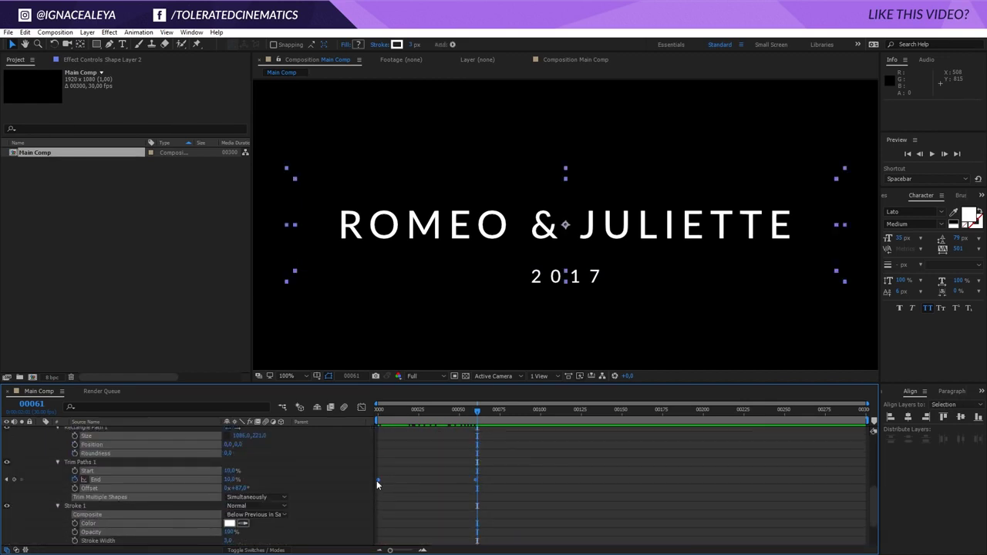
Time-reverse the End keyframes so both frames draw on from frame 0
{"action": "right_click", "coordinate": [378, 480]}
{"action": "mouse_move", "coordinate": [392, 473]}
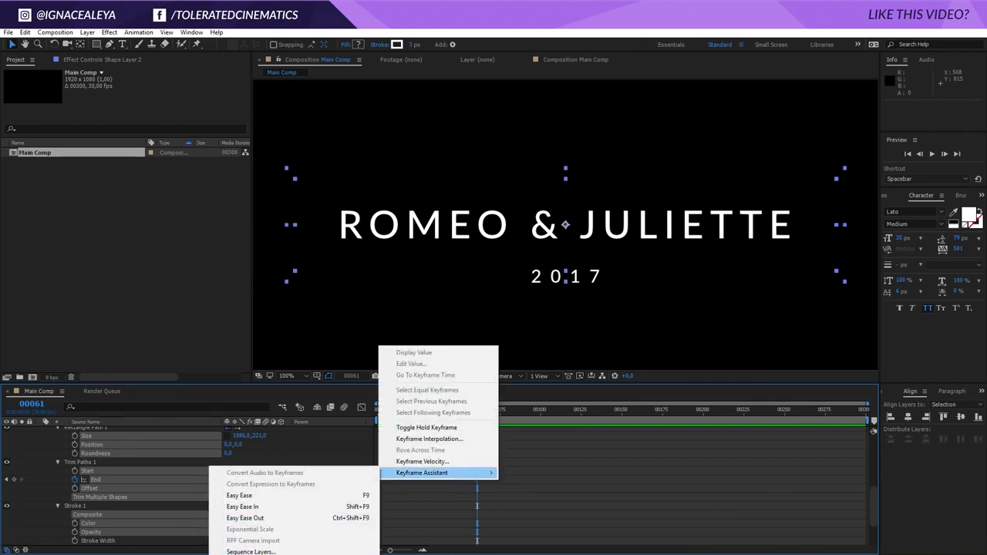
{"action": "left_click", "coordinate": [239, 496]}
{"action": "key", "text": "Home"}
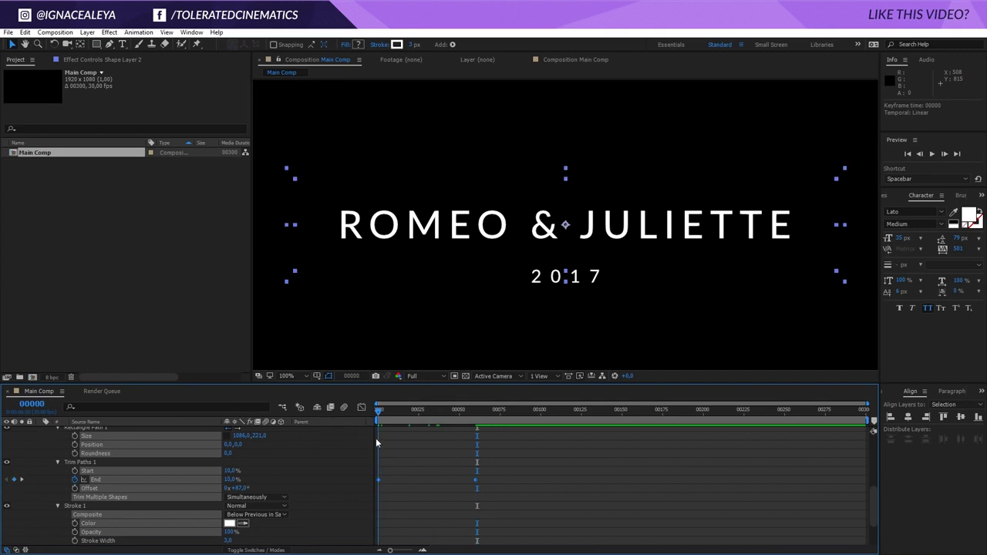
{"action": "left_click_drag", "start_coordinate": [377, 444], "coordinate": [482, 478]}
Apply Easy Ease to the End keyframes and preview the eased draw-on
{"action": "left_click", "coordinate": [545, 480]}
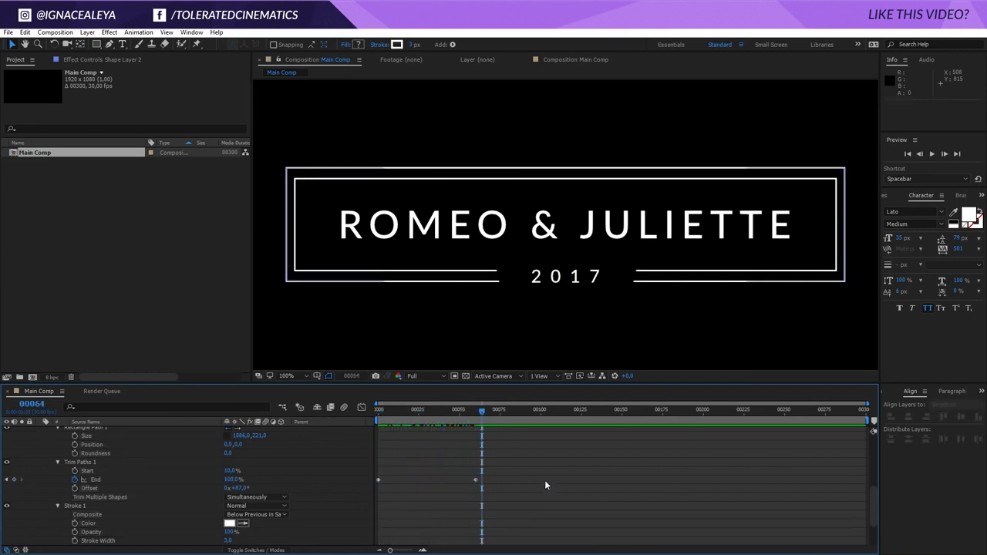
{"action": "left_click", "coordinate": [468, 513]}
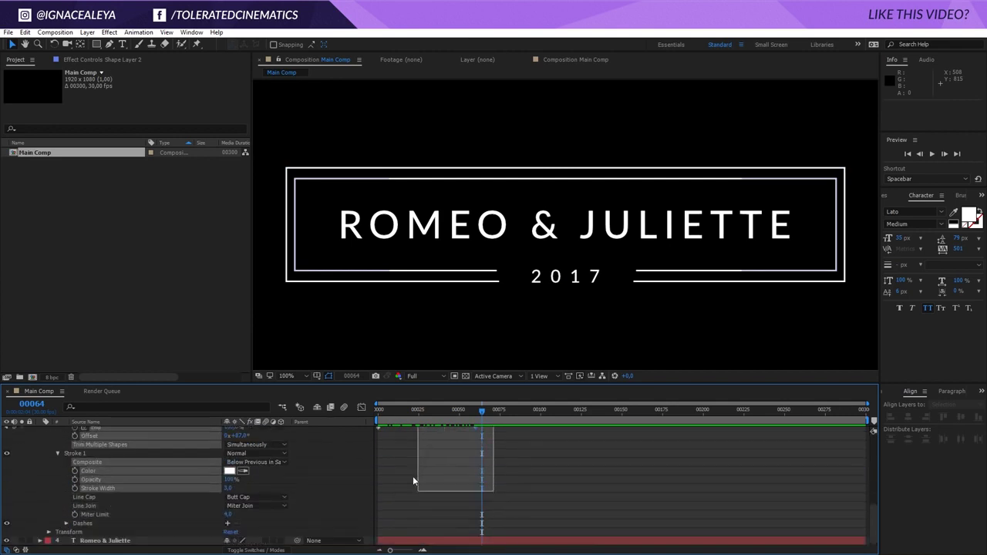
{"action": "left_click", "coordinate": [378, 453]}
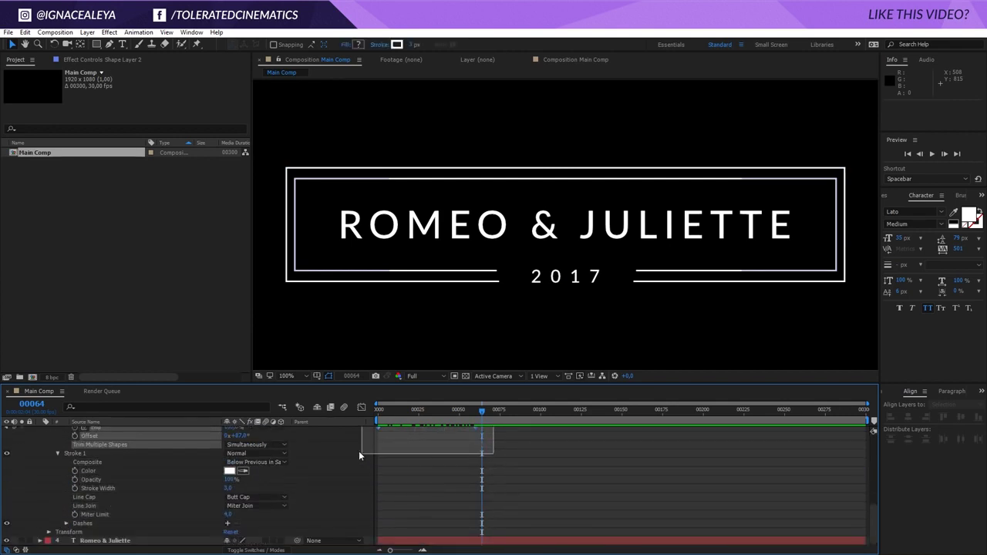
{"action": "right_click", "coordinate": [476, 453]}
{"action": "mouse_move", "coordinate": [499, 449]}
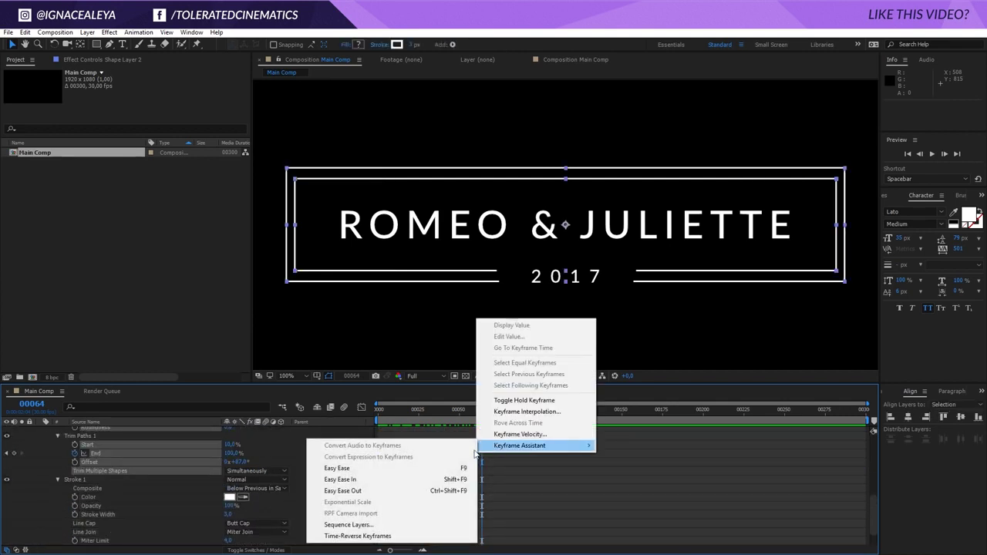
{"action": "left_click", "coordinate": [348, 470]}
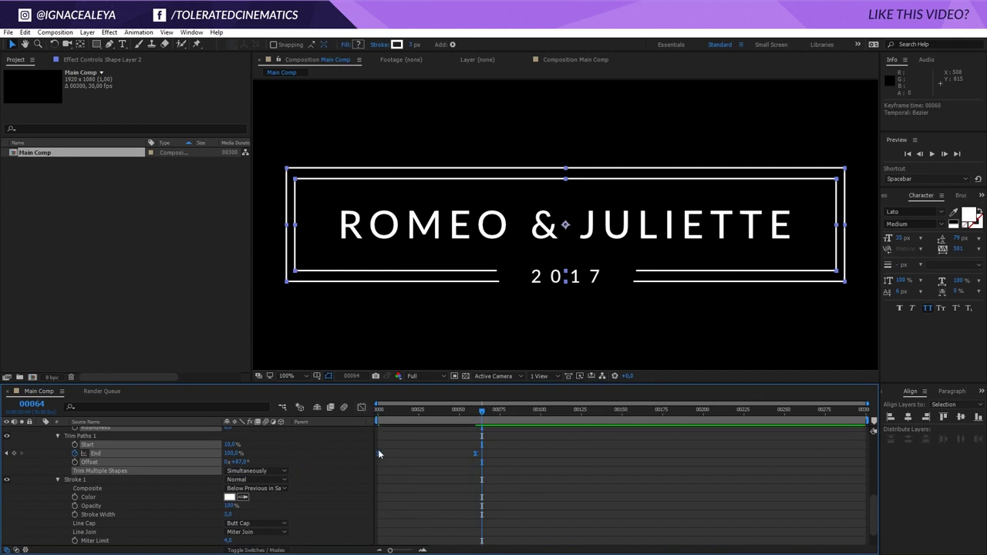
{"action": "key", "text": "Home"}
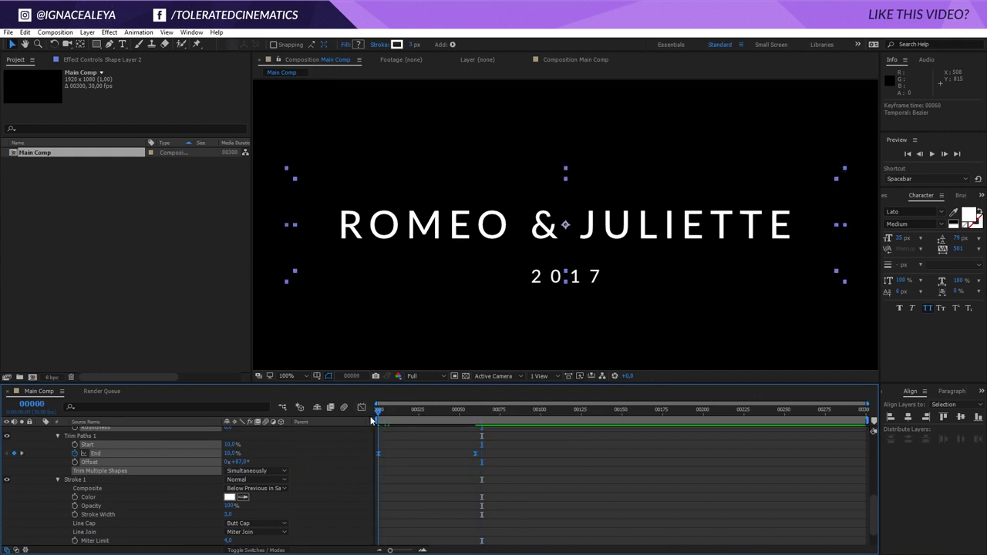
{"action": "mouse_move", "coordinate": [373, 421]}
{"action": "left_mouse_down"}
{"action": "mouse_move", "coordinate": [470, 464]}
{"action": "mouse_move", "coordinate": [438, 469]}
{"action": "mouse_move", "coordinate": [425, 459]}
{"action": "left_mouse_up"}
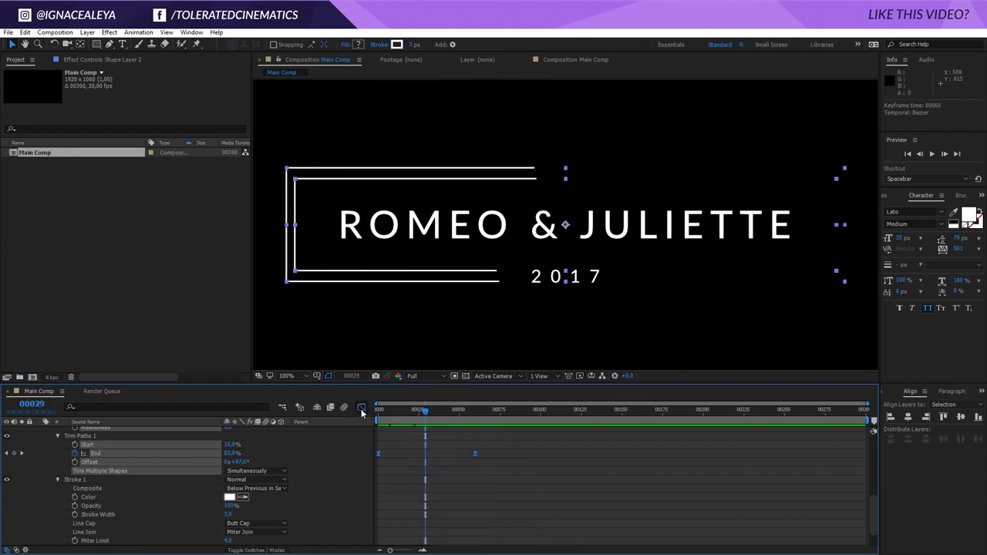
Reshape the End speed graph into a sharp mid-animation peak, then move to frame 85
{"action": "left_click", "coordinate": [362, 409]}
{"action": "left_click", "coordinate": [506, 539]}
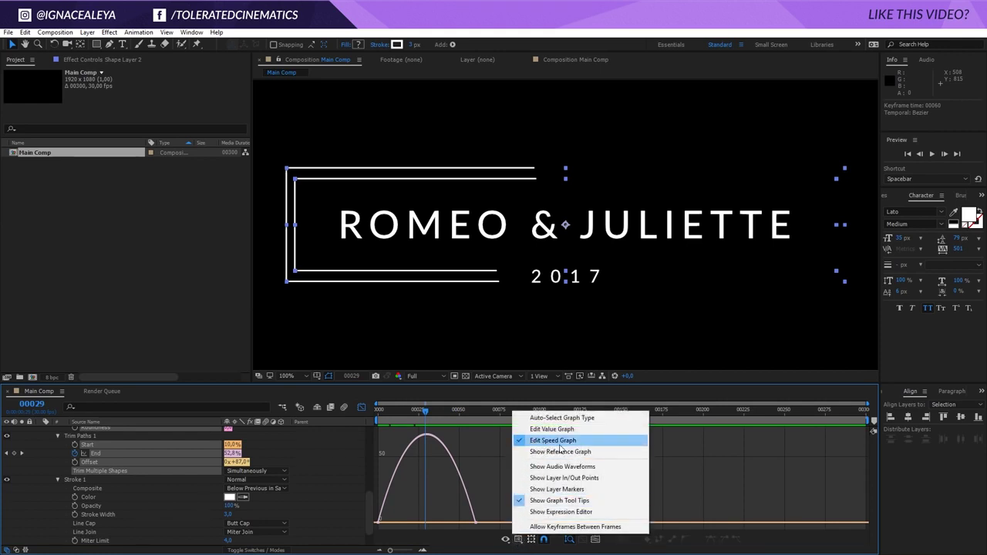
{"action": "left_click", "coordinate": [521, 543]}
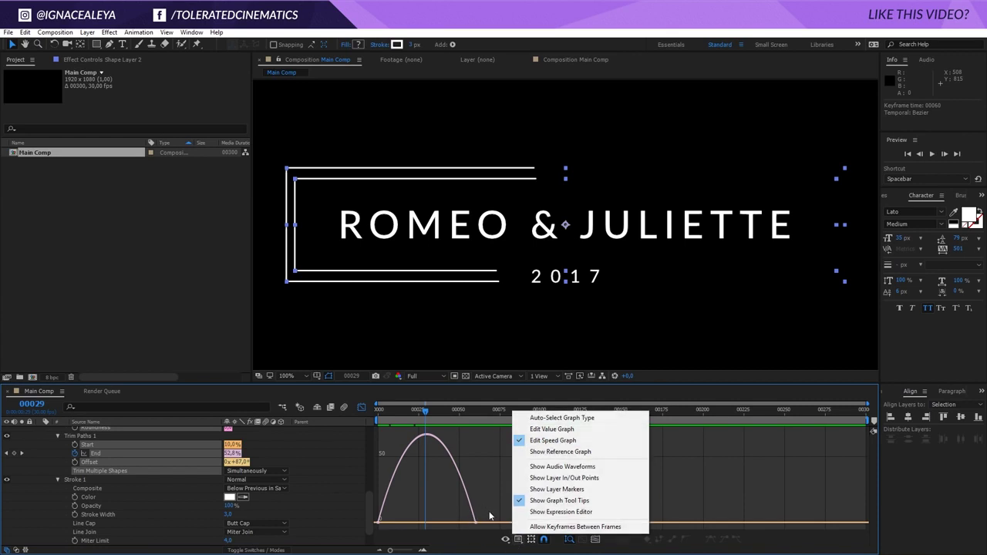
{"action": "left_click_drag", "start_coordinate": [489, 515], "coordinate": [471, 530]}
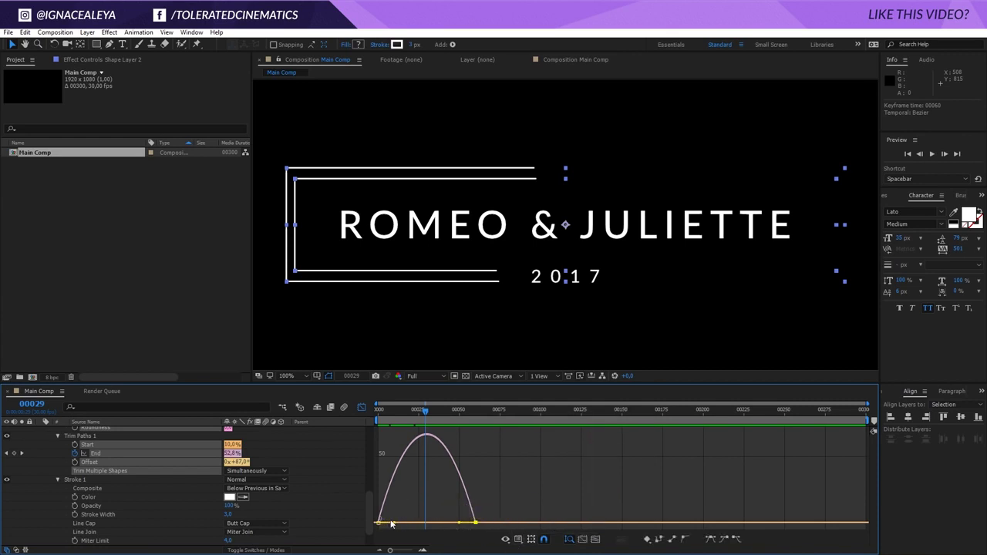
{"action": "left_click_drag", "start_coordinate": [521, 512], "coordinate": [441, 530]}
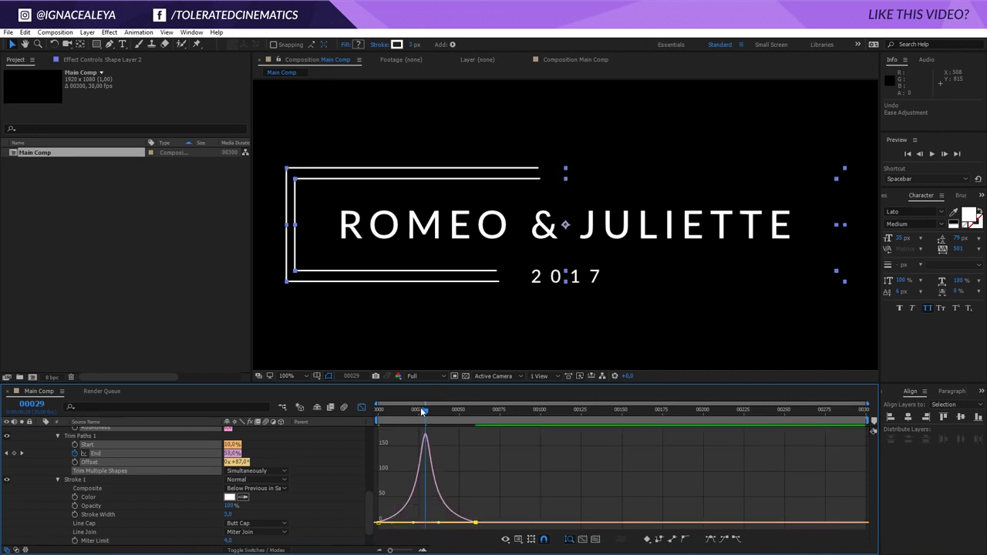
{"action": "left_click_drag", "start_coordinate": [421, 411], "coordinate": [378, 411]}
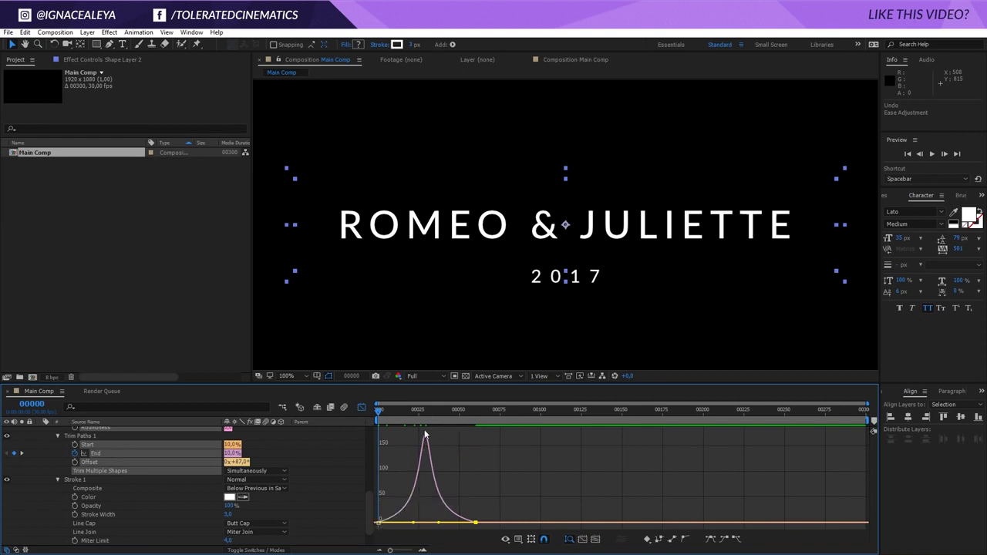
{"action": "left_click", "coordinate": [503, 502]}
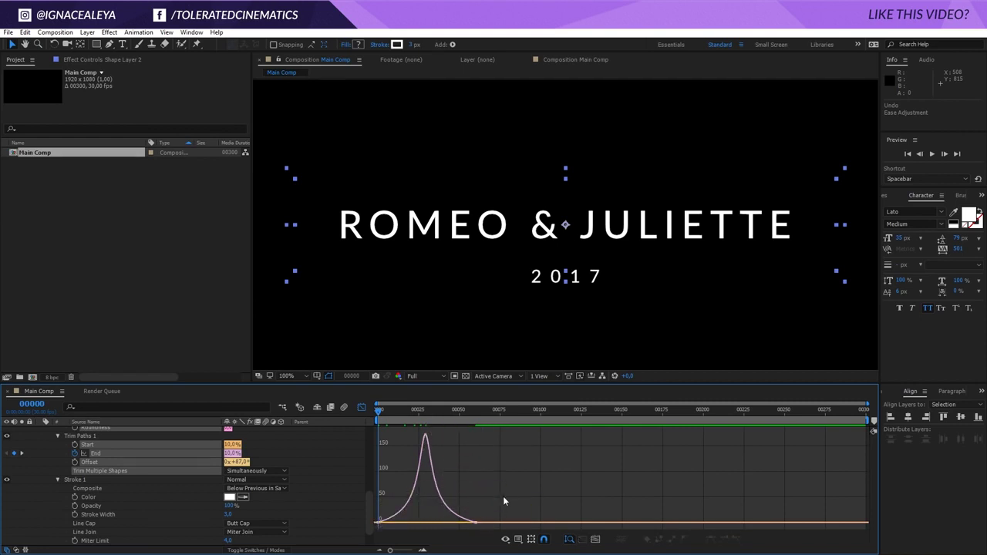
{"action": "left_click", "coordinate": [516, 411]}
End the work area at frame 85 and preview the draw-on animation, stopping near frame 56
{"action": "key", "text": "n"}
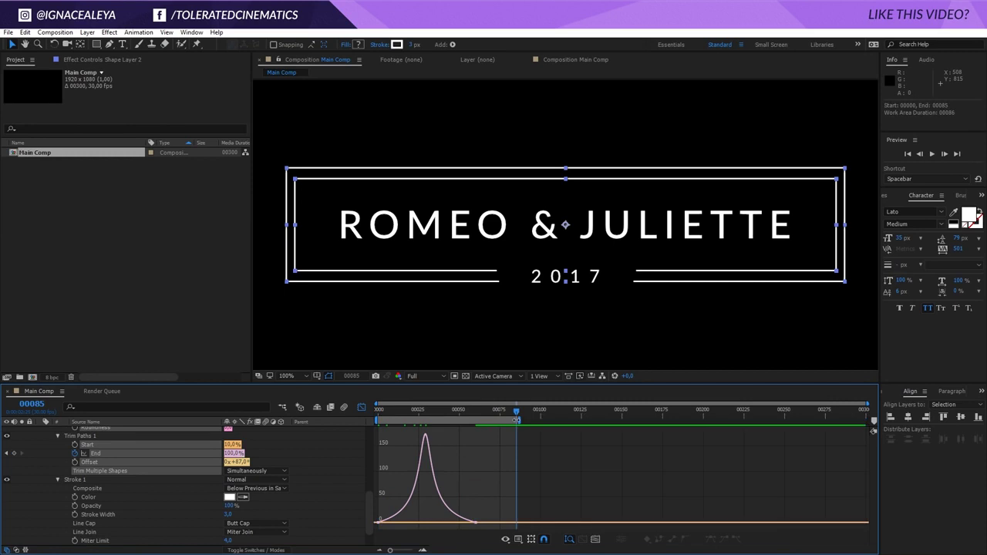
{"action": "key", "text": "space"}
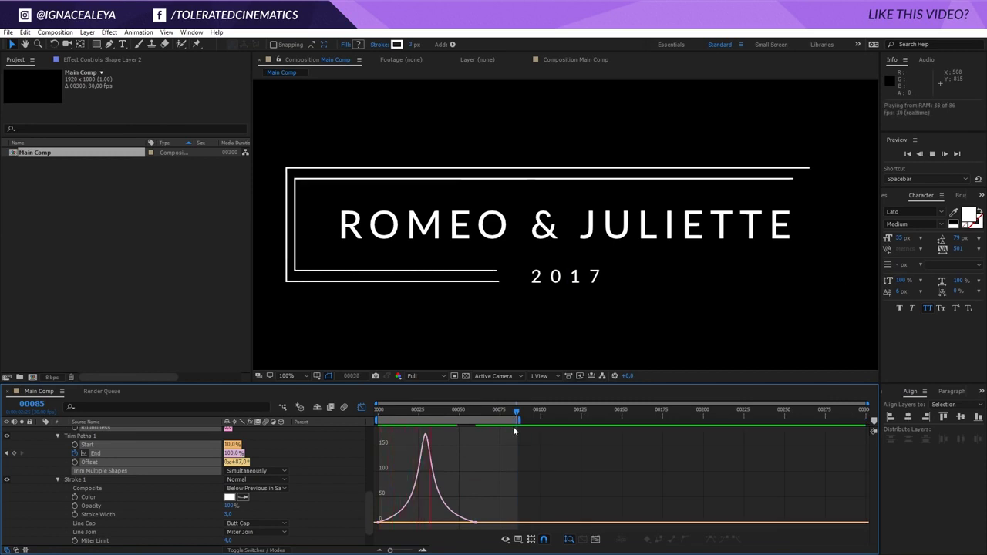
{"action": "left_click", "coordinate": [469, 418]}
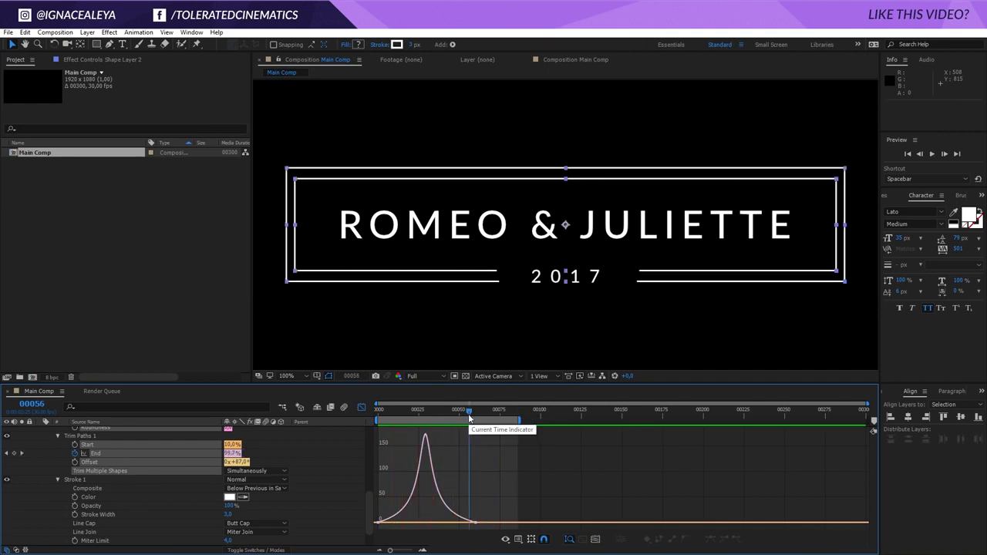
Move the frame's End keyframe earlier to frame 52 and preview the title animation
{"action": "scroll", "coordinate": [131, 461], "scroll_direction": "up", "scroll_amount": 3}
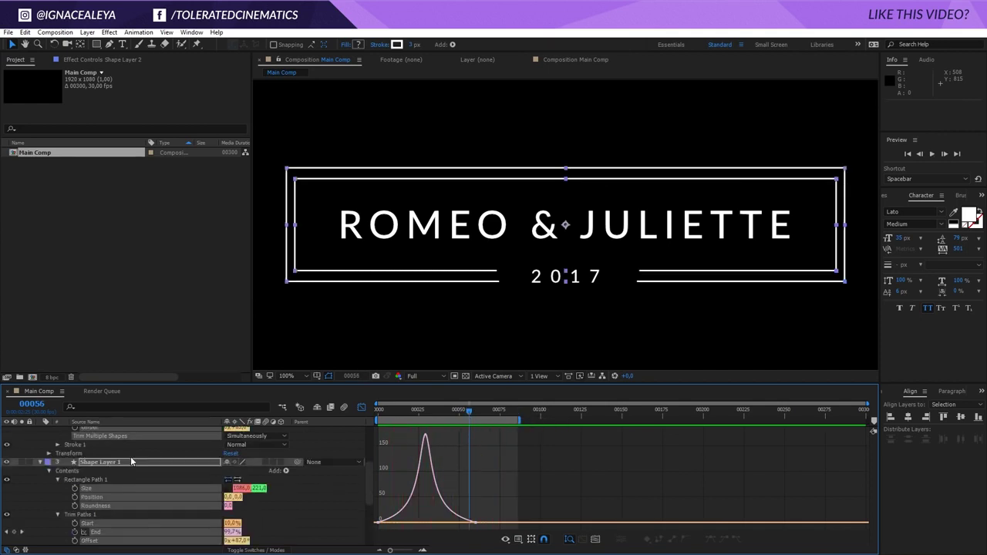
{"action": "left_click", "coordinate": [40, 463]}
{"action": "left_click", "coordinate": [40, 456]}
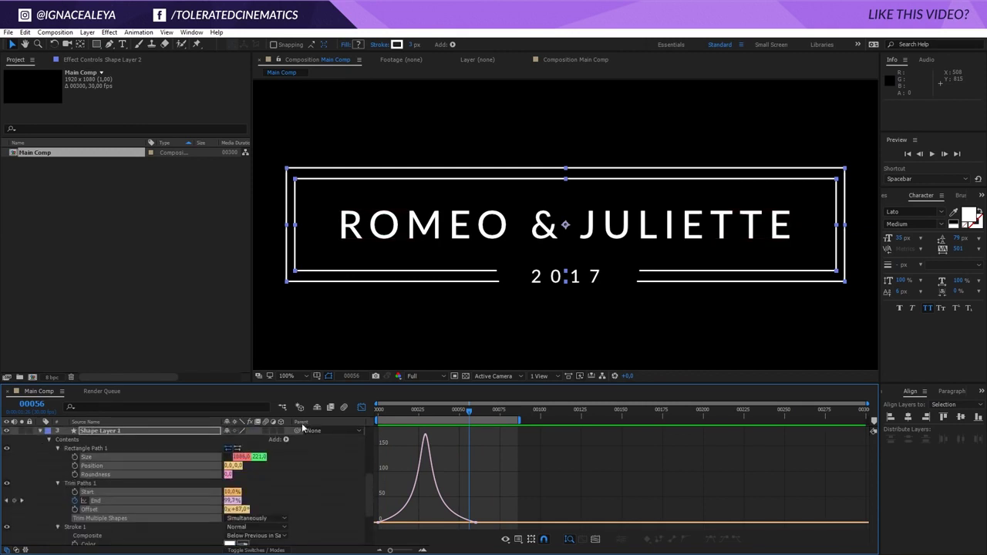
{"action": "left_click", "coordinate": [361, 408]}
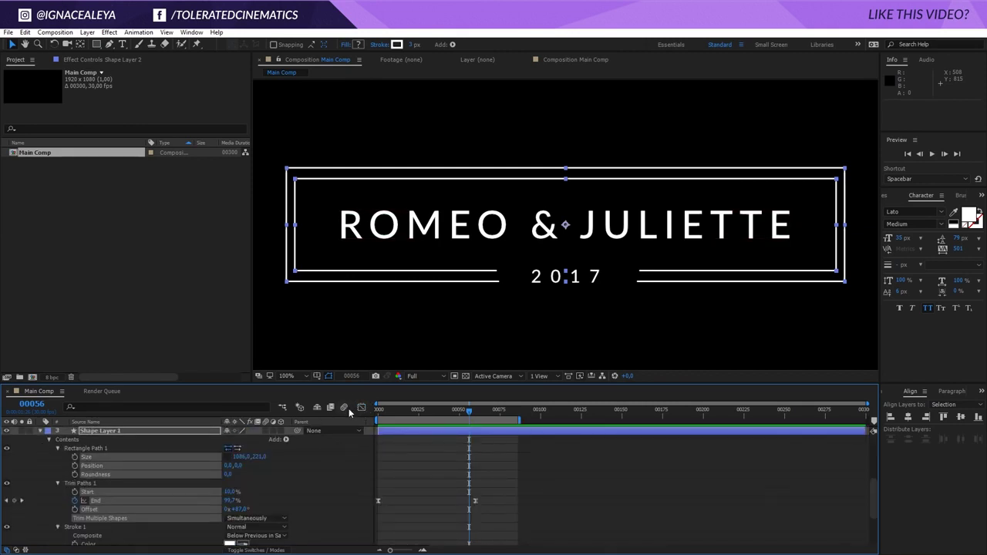
{"action": "left_click_drag", "start_coordinate": [476, 502], "coordinate": [453, 507]}
{"action": "left_click", "coordinate": [488, 491]}
{"action": "key", "text": "space"}
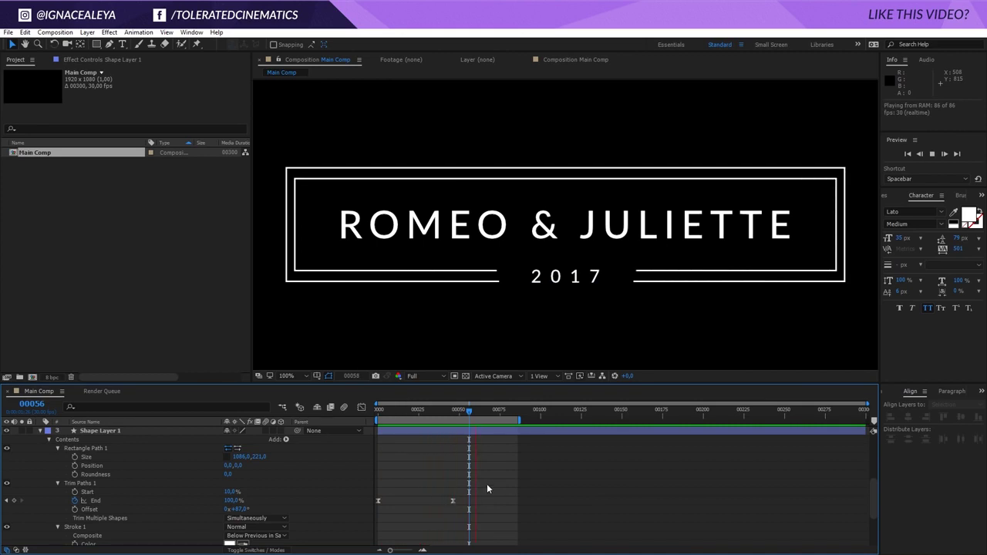
{"action": "left_click", "coordinate": [469, 410]}
Undo the keyframe move and collapse Shape Layer 1 and Shape Layer 2
{"action": "key", "text": "ctrl+z"}
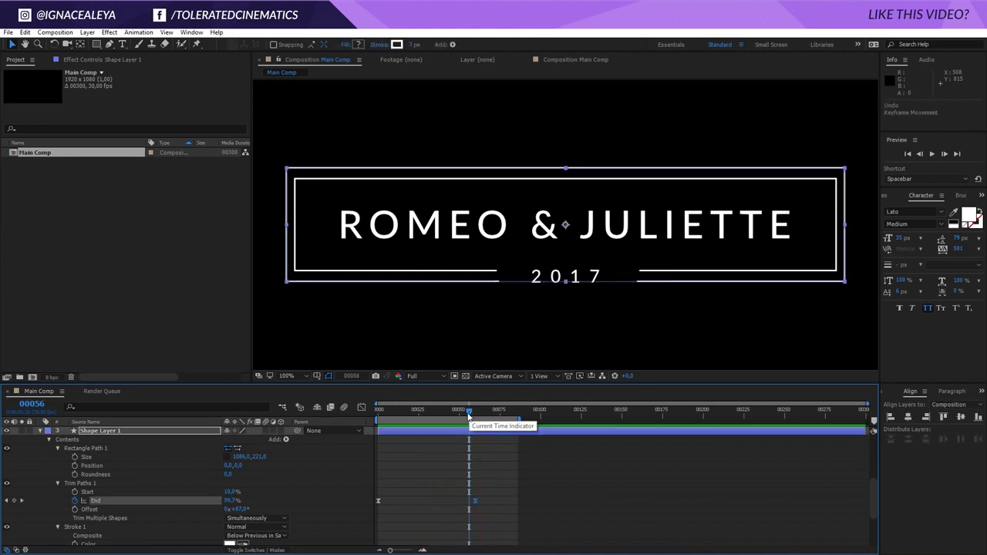
{"action": "left_click", "coordinate": [40, 434]}
{"action": "scroll", "coordinate": [37, 453], "scroll_direction": "up", "scroll_amount": 3}
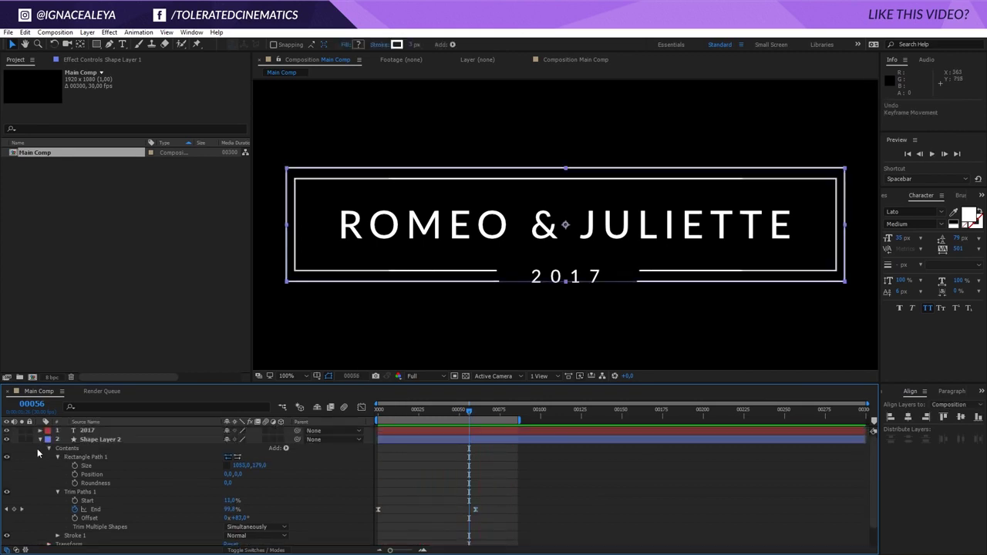
{"action": "left_click", "coordinate": [40, 440]}
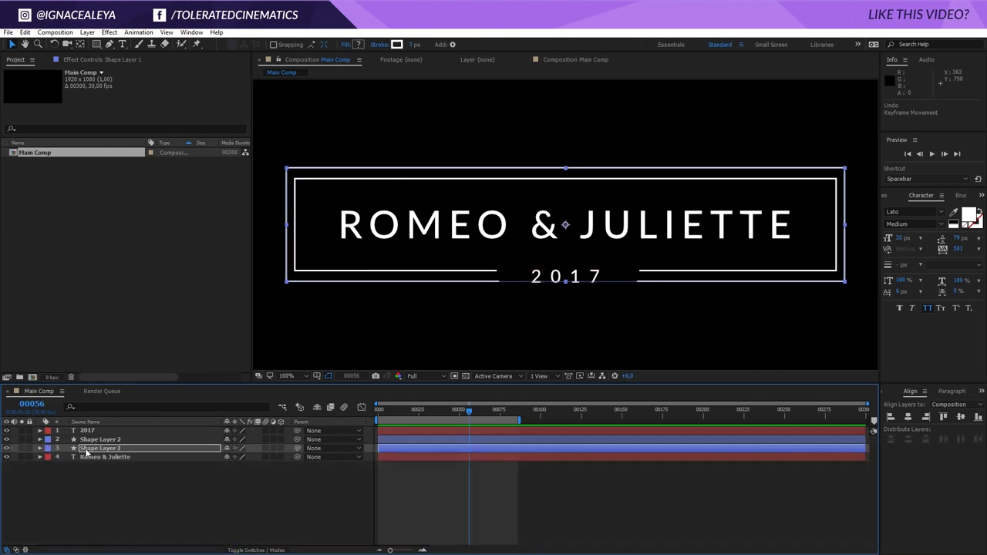
Pre-compose Shape Layer 1 and Shape Layer 2 into a precomp named 'Title shape'
{"action": "left_click", "coordinate": [101, 440]}
{"action": "left_click", "coordinate": [99, 448], "text": "shift"}
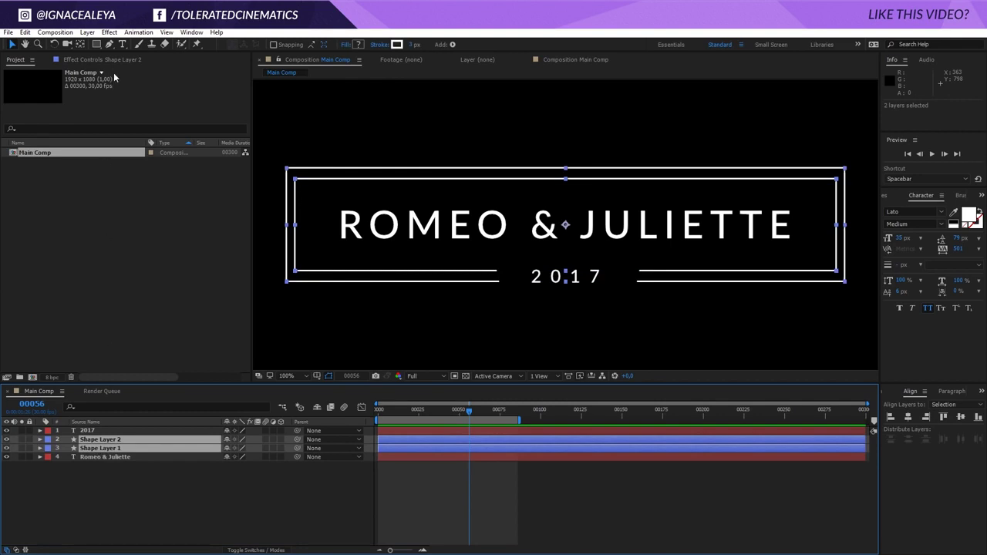
{"action": "left_click", "coordinate": [87, 31]}
{"action": "left_click", "coordinate": [139, 412]}
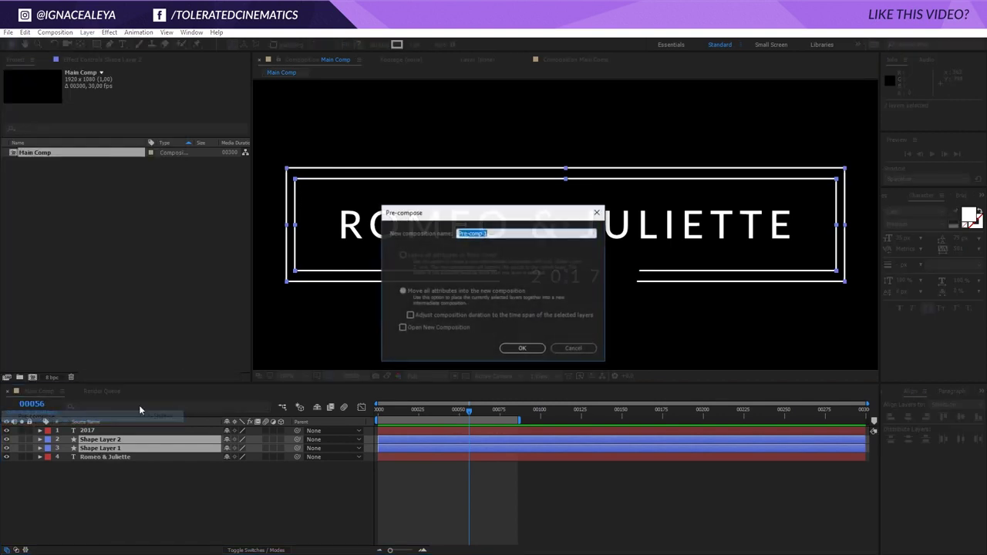
{"action": "type", "text": "Title shape"}
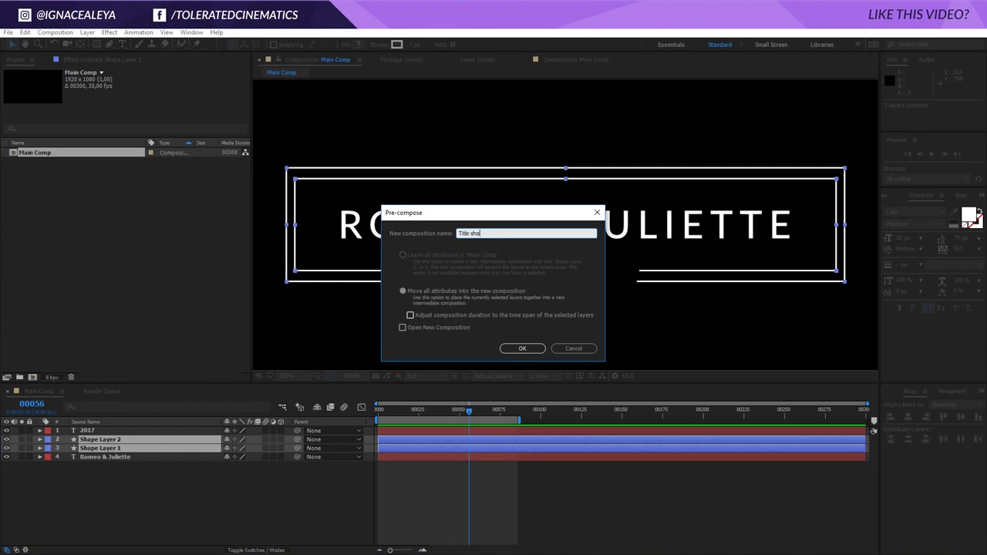
{"action": "left_click", "coordinate": [517, 348]}
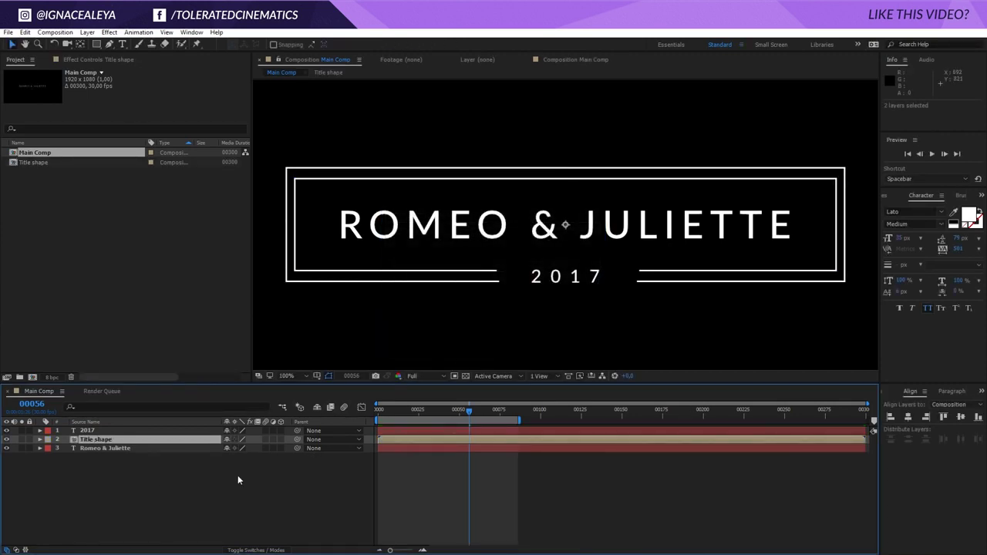
Turn on the 3D Layer switch for the Title shape layer
{"action": "left_click", "coordinate": [279, 439]}
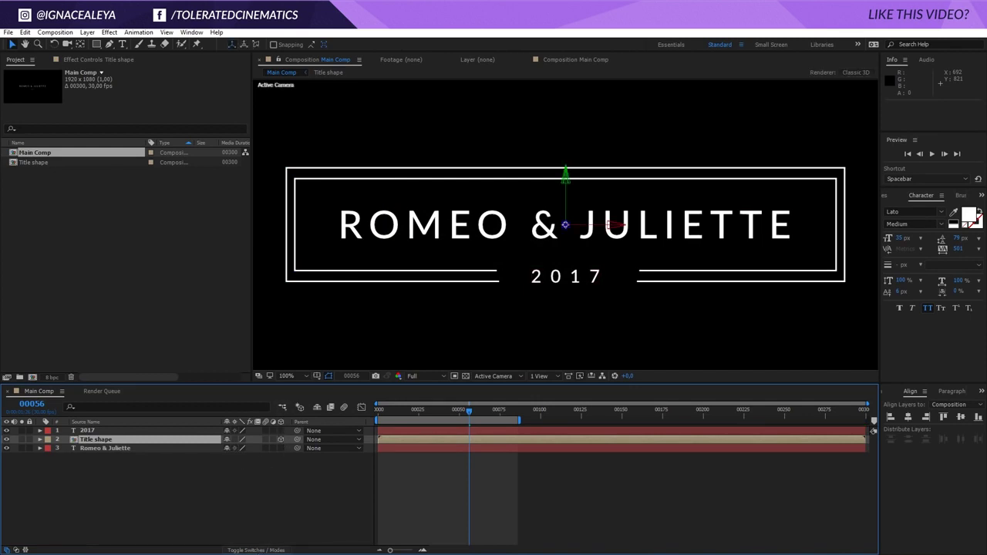
{"action": "left_click", "coordinate": [259, 549]}
{"action": "left_click", "coordinate": [258, 552]}
Add a camera layer with the default camera settings
{"action": "right_click", "coordinate": [186, 517]}
{"action": "mouse_move", "coordinate": [207, 419]}
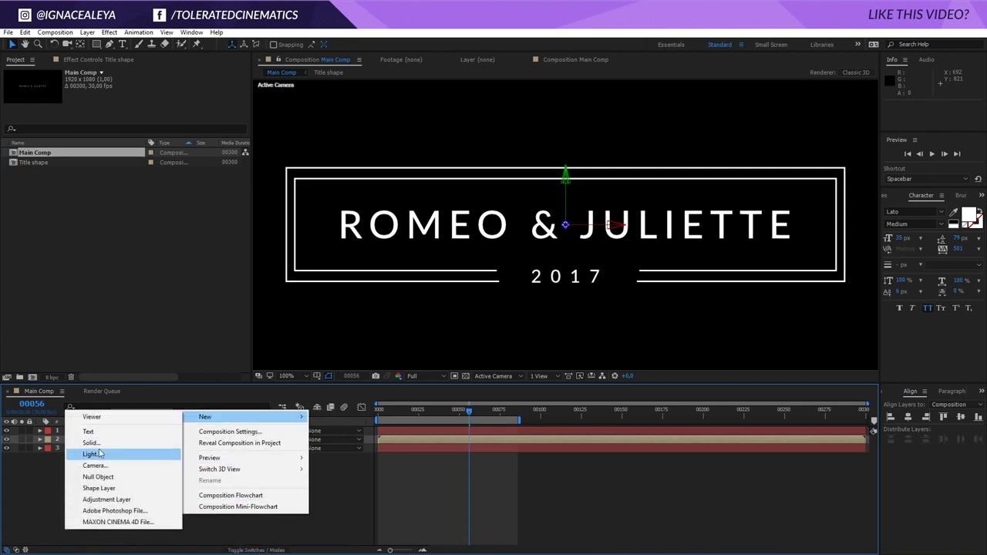
{"action": "left_click", "coordinate": [111, 466]}
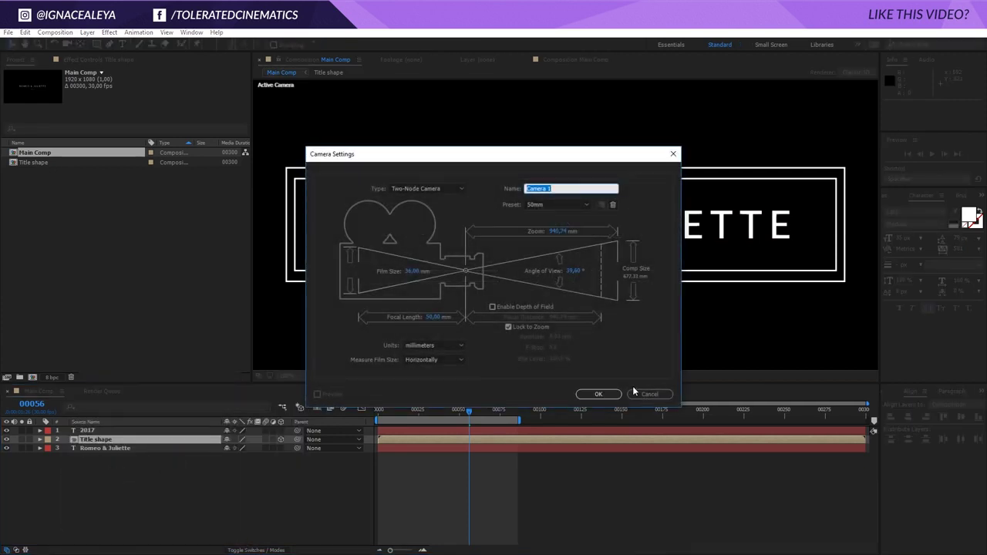
{"action": "left_click", "coordinate": [594, 395]}
Create a new solid layer named Particles
{"action": "right_click", "coordinate": [137, 501]}
{"action": "mouse_move", "coordinate": [162, 400]}
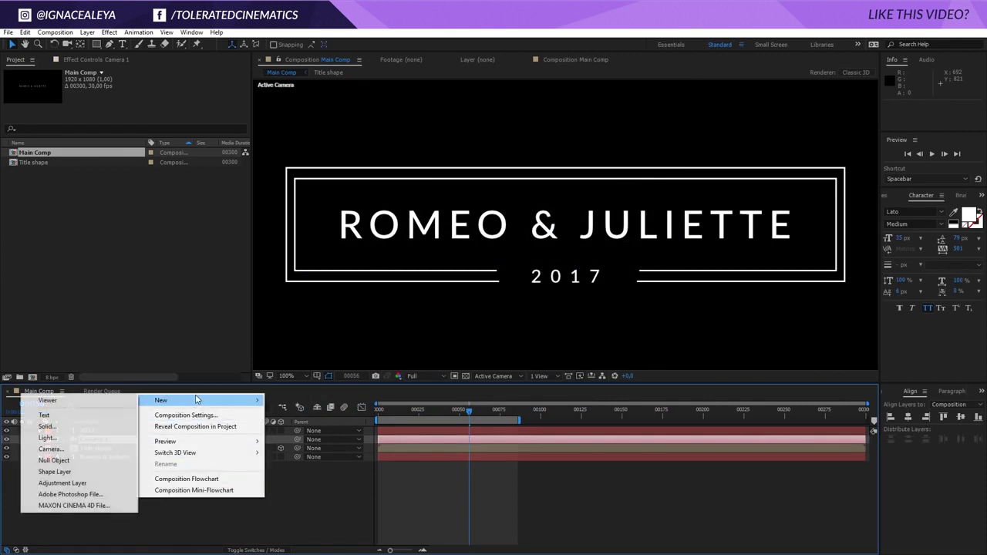
{"action": "left_click", "coordinate": [64, 431]}
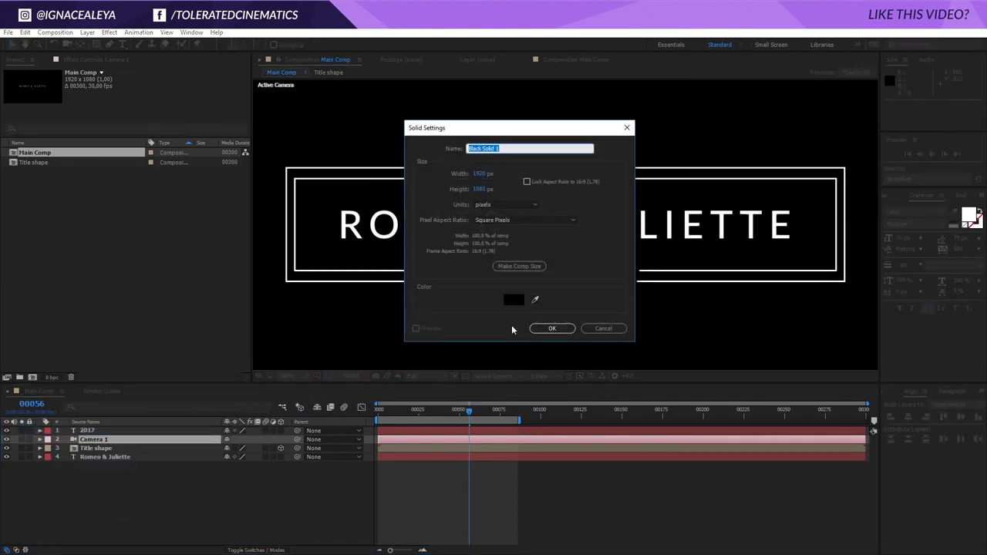
{"action": "type", "text": "Particles"}
{"action": "key", "text": "Return"}
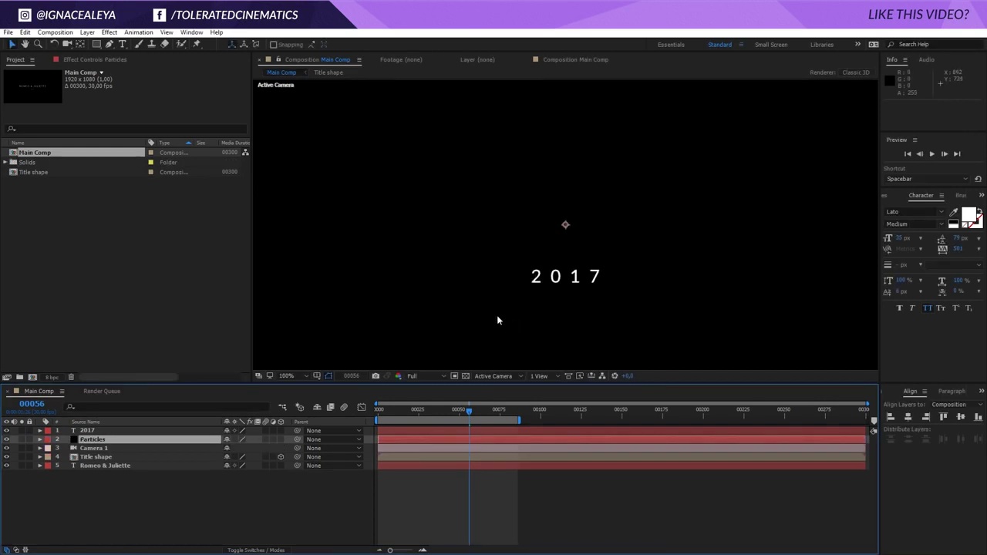
Apply Trapcode Particular to the Particles solid
{"action": "left_click", "coordinate": [109, 33]}
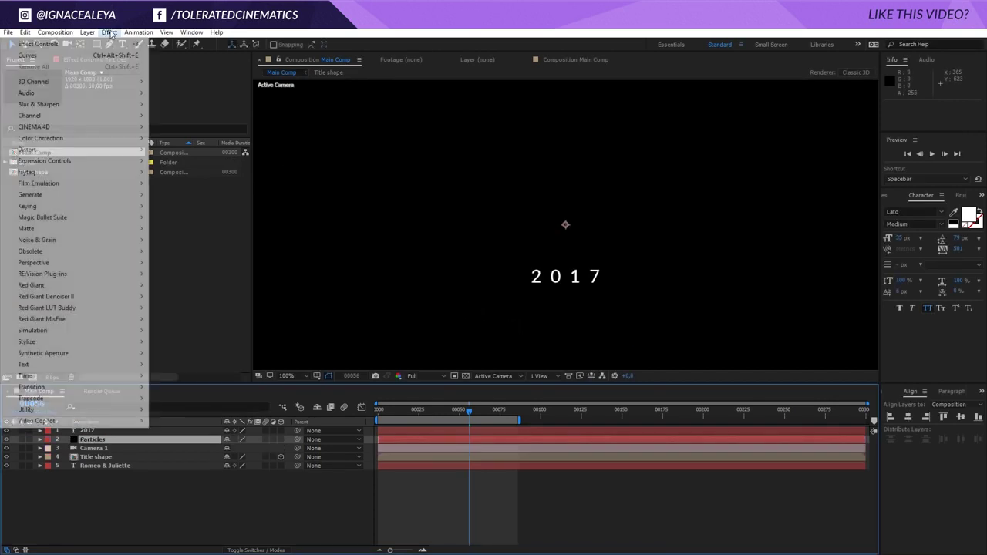
{"action": "mouse_move", "coordinate": [49, 398]}
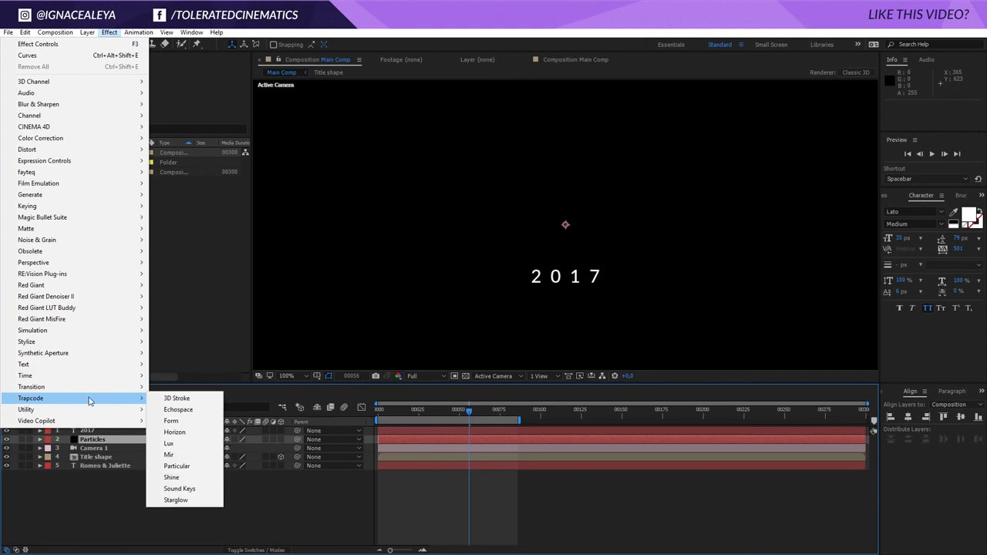
{"action": "left_click", "coordinate": [177, 465]}
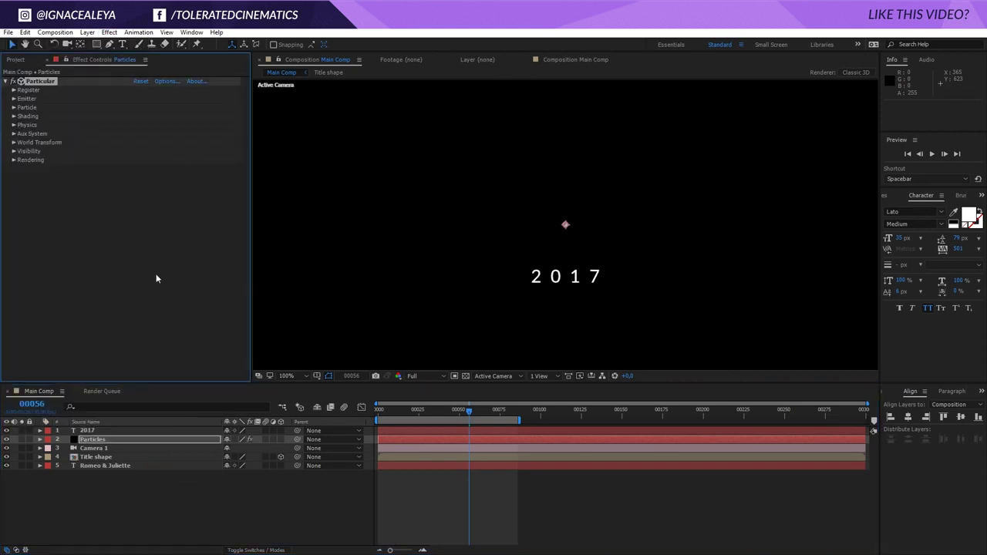
Set Particular's Emitter Type to Layer, using Title shape as the emitter layer
{"action": "left_click", "coordinate": [13, 98]}
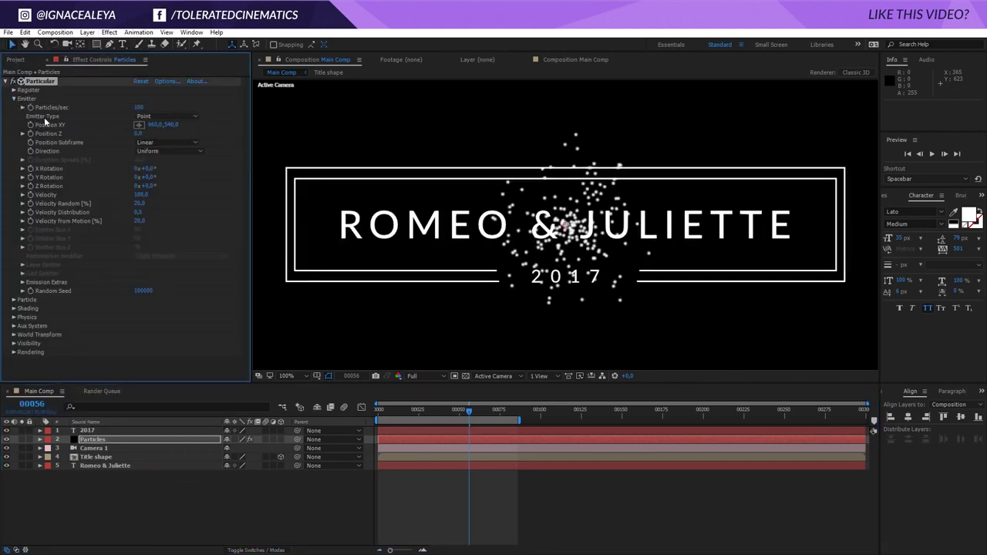
{"action": "left_click", "coordinate": [183, 117]}
{"action": "left_click", "coordinate": [180, 177]}
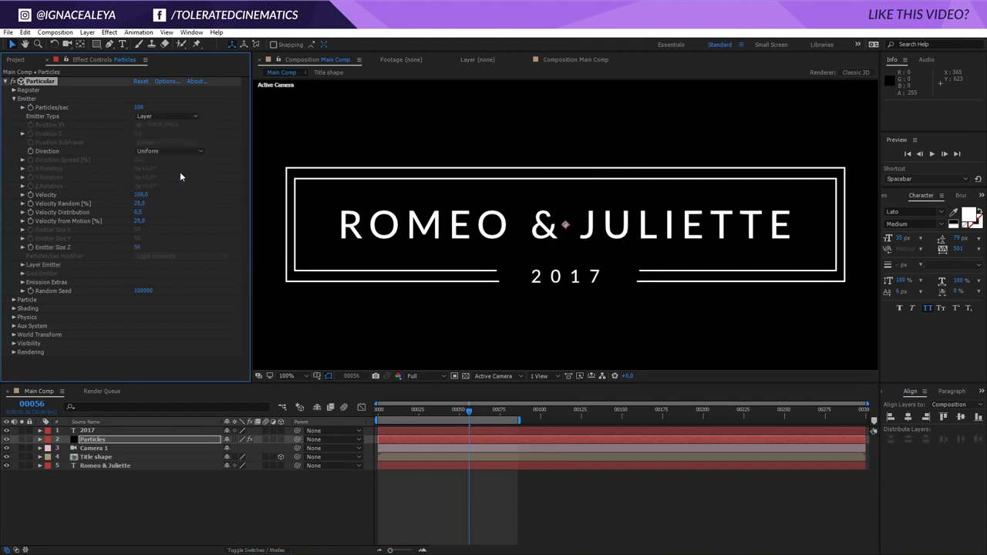
{"action": "left_click", "coordinate": [22, 264]}
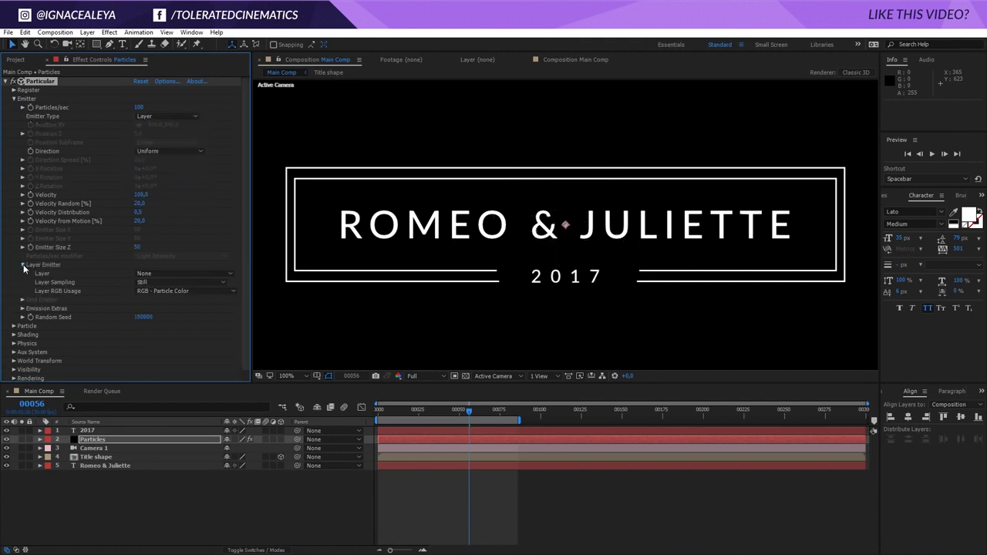
{"action": "left_click", "coordinate": [161, 275]}
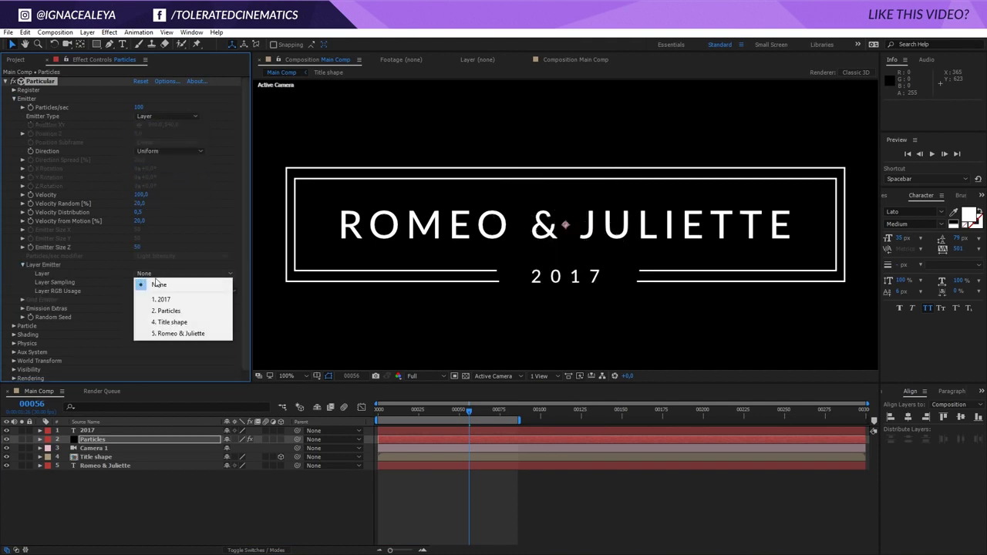
{"action": "left_click", "coordinate": [184, 324]}
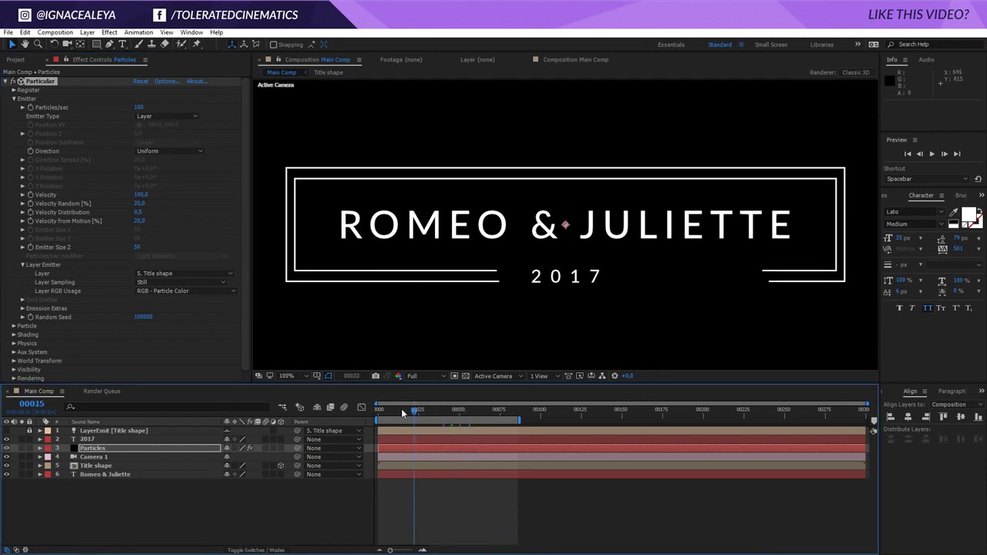
Set the particle Velocity to 10 and slightly nudge Particles/sec
{"action": "key", "text": "space"}
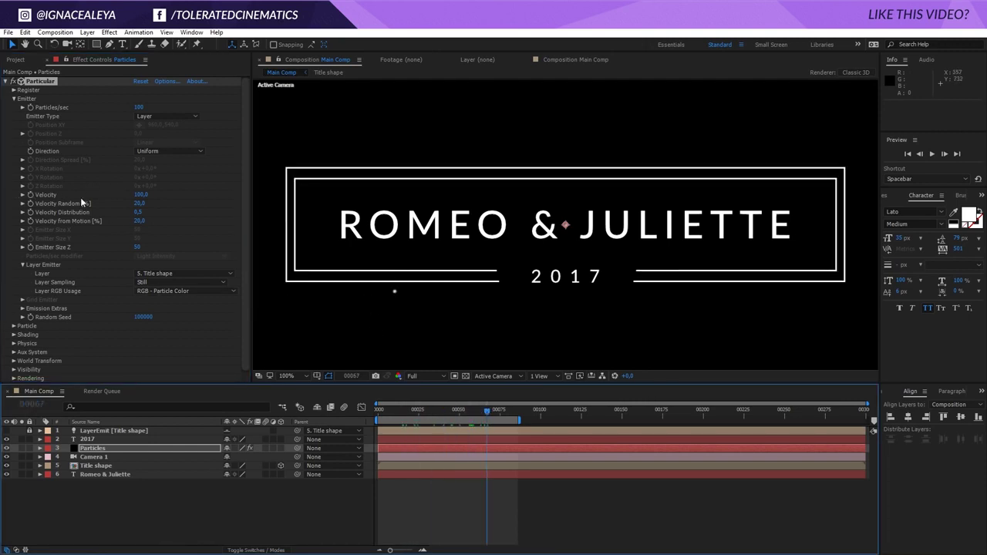
{"action": "left_click", "coordinate": [140, 195]}
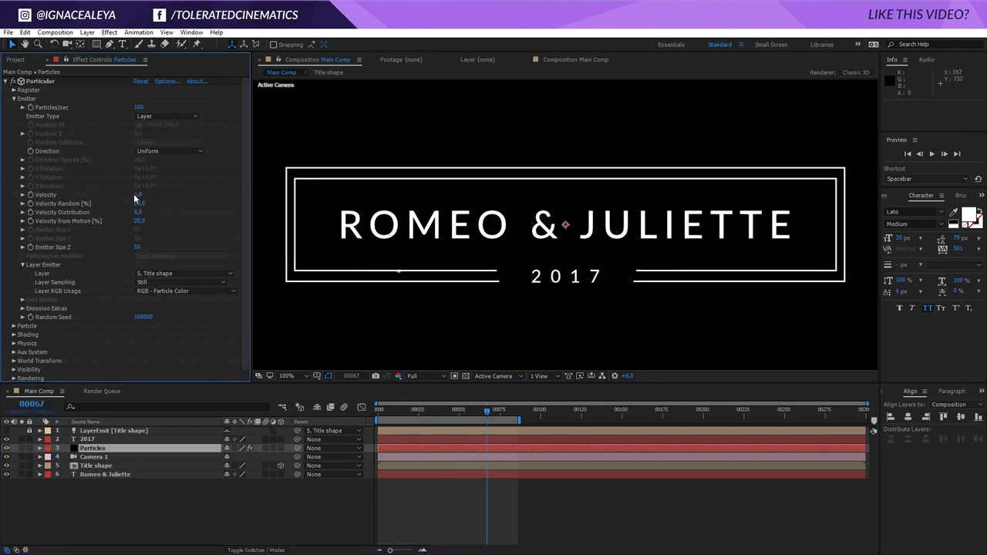
{"action": "type", "text": "10"}
{"action": "key", "text": "Return"}
{"action": "left_click", "coordinate": [155, 112]}
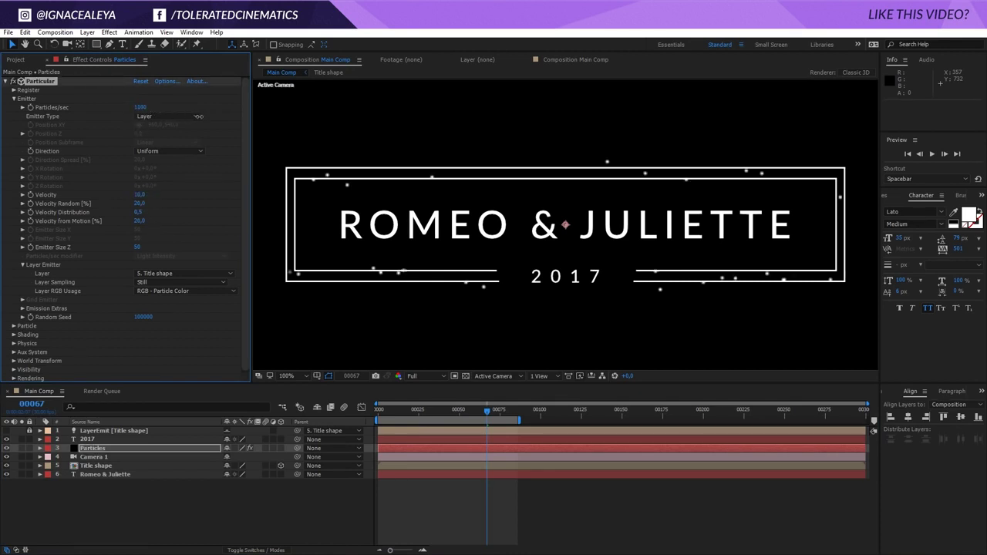
{"action": "left_click_drag", "start_coordinate": [199, 115], "coordinate": [194, 116]}
Raise Particles/sec to 8900 and preview from frame 0 to frame 68
{"action": "left_click", "coordinate": [380, 407]}
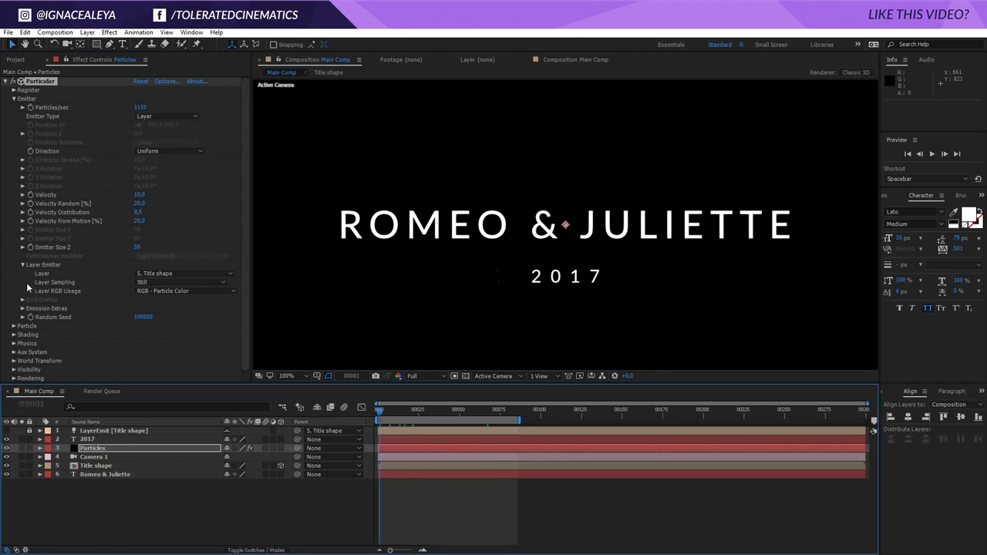
{"action": "left_click", "coordinate": [22, 309]}
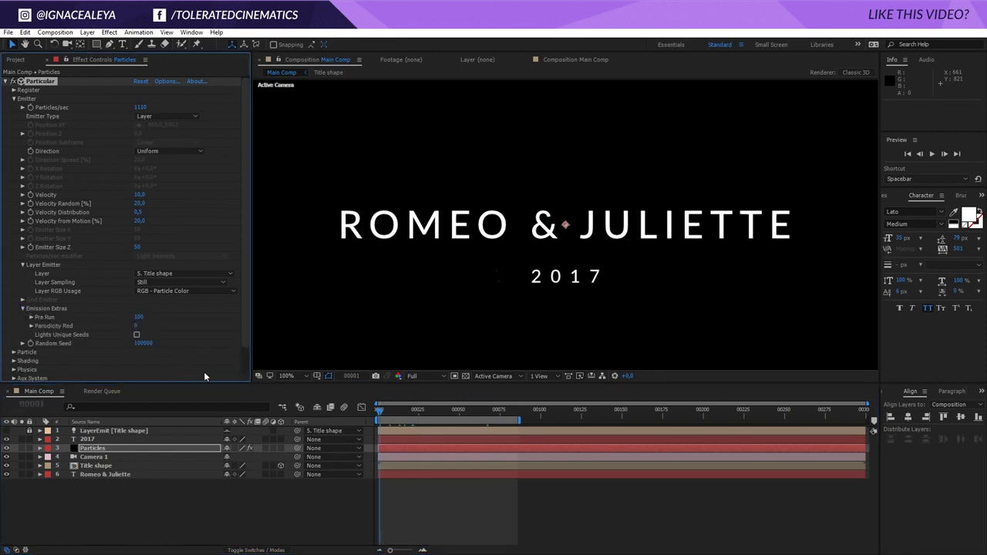
{"action": "left_click", "coordinate": [381, 410]}
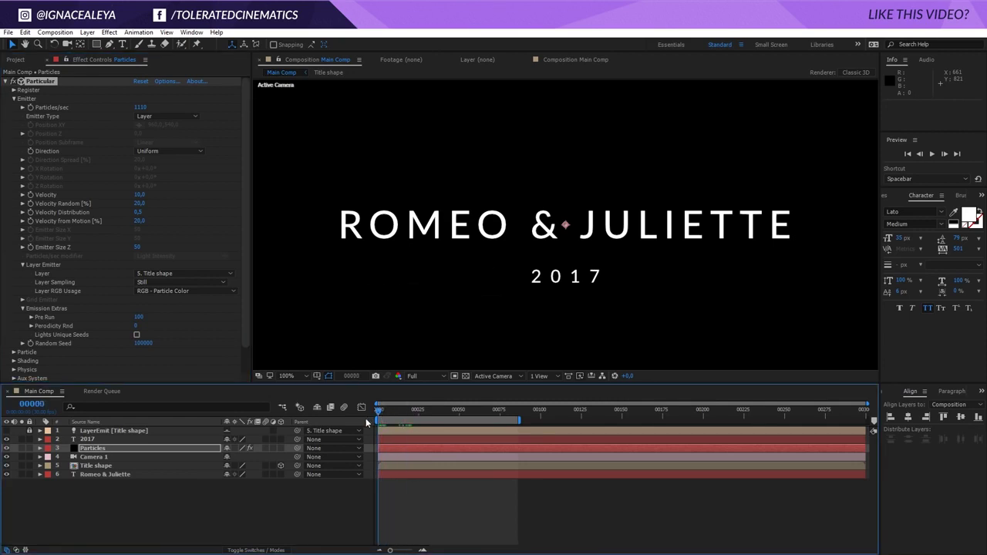
{"action": "key", "text": "space"}
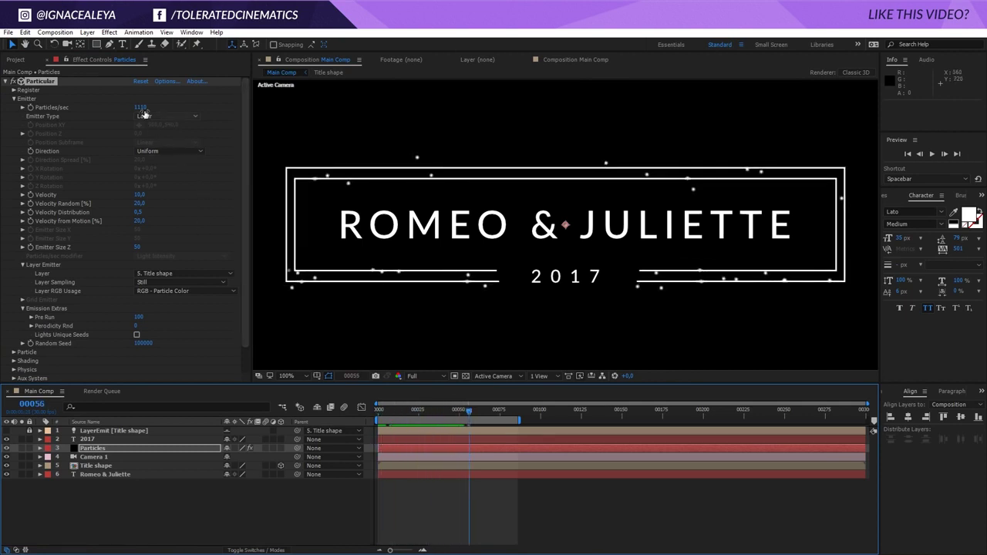
{"action": "left_click_drag", "start_coordinate": [140, 107], "coordinate": [481, 155]}
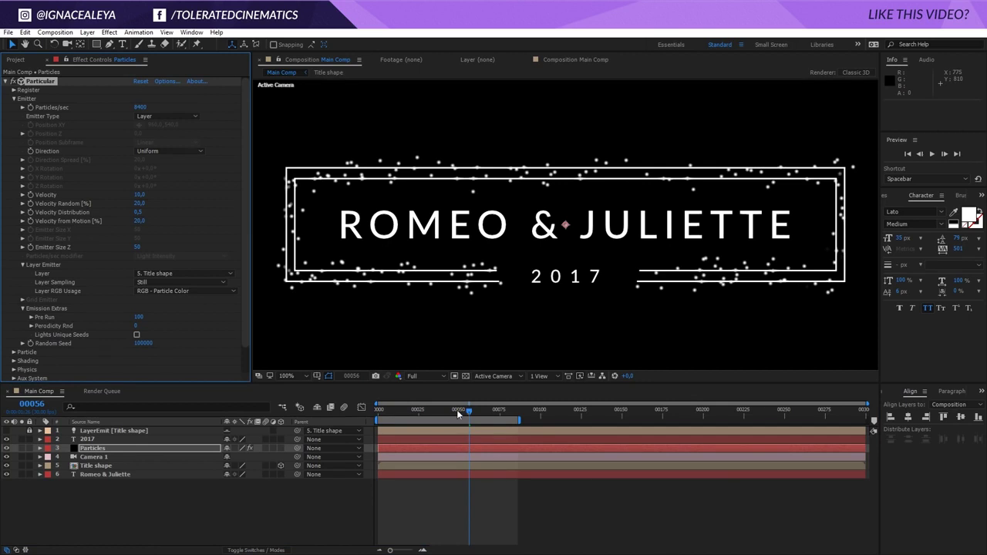
{"action": "left_click_drag", "start_coordinate": [456, 409], "coordinate": [489, 428]}
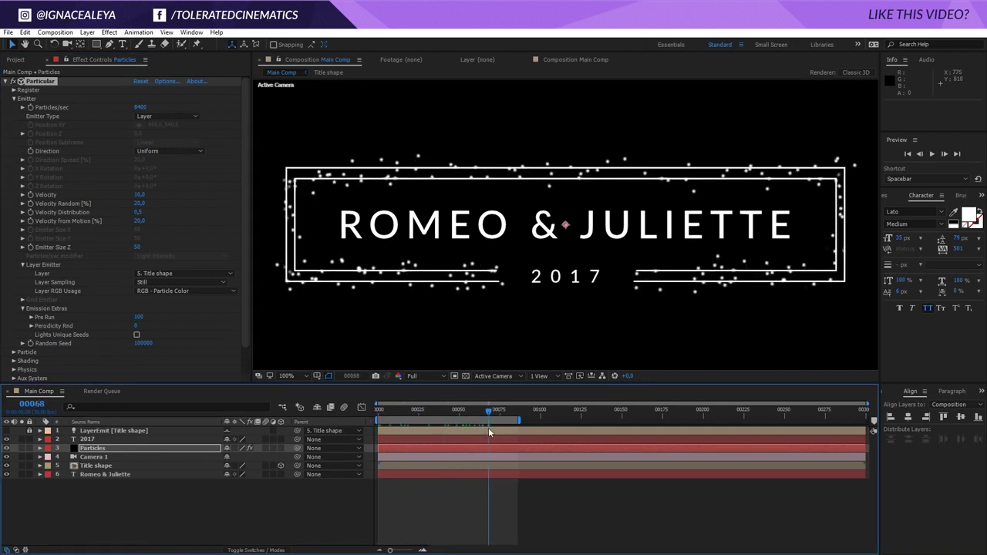
{"action": "scroll", "coordinate": [12, 303], "scroll_direction": "down", "scroll_amount": 1}
Set the particle Size to 1 in Particular's Particle settings
{"action": "left_click", "coordinate": [13, 324]}
{"action": "scroll", "coordinate": [15, 329], "scroll_direction": "down", "scroll_amount": 4}
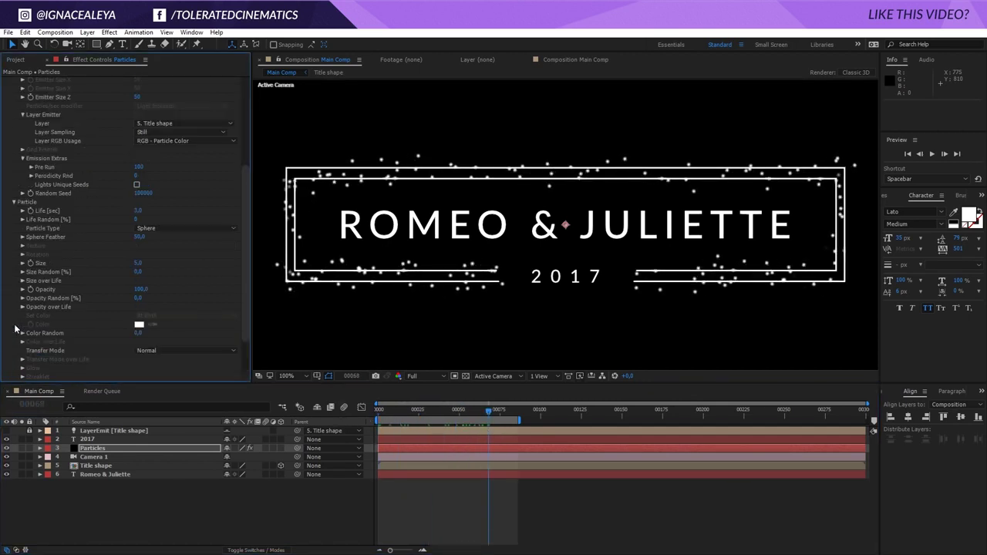
{"action": "left_click", "coordinate": [137, 263]}
{"action": "type", "text": "1"}
{"action": "key", "text": "Return"}
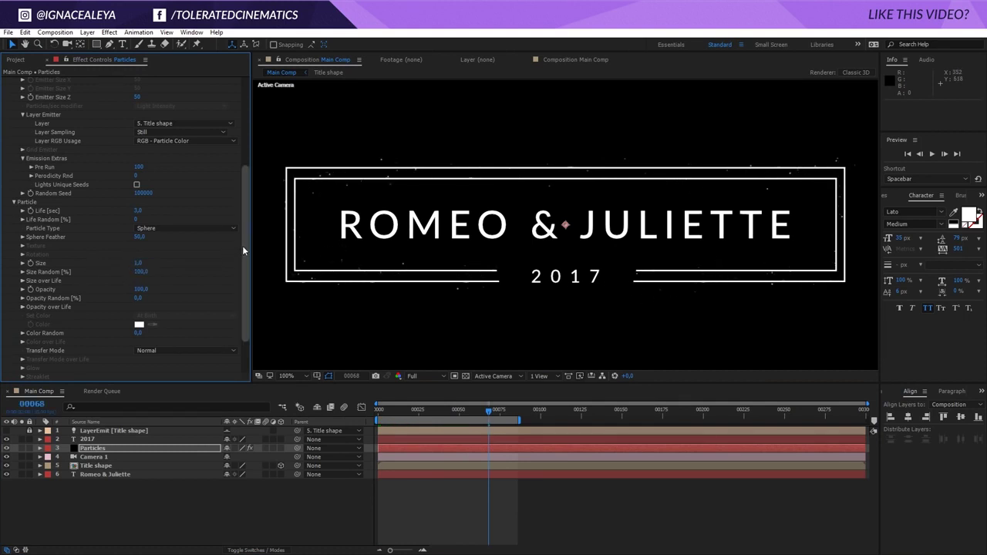
Enter 5000 for Particles/sec, preview the particles, and start editing Life Random
{"action": "left_click_drag", "start_coordinate": [243, 245], "coordinate": [236, 120]}
{"action": "left_click", "coordinate": [143, 108]}
{"action": "type", "text": "50000"}
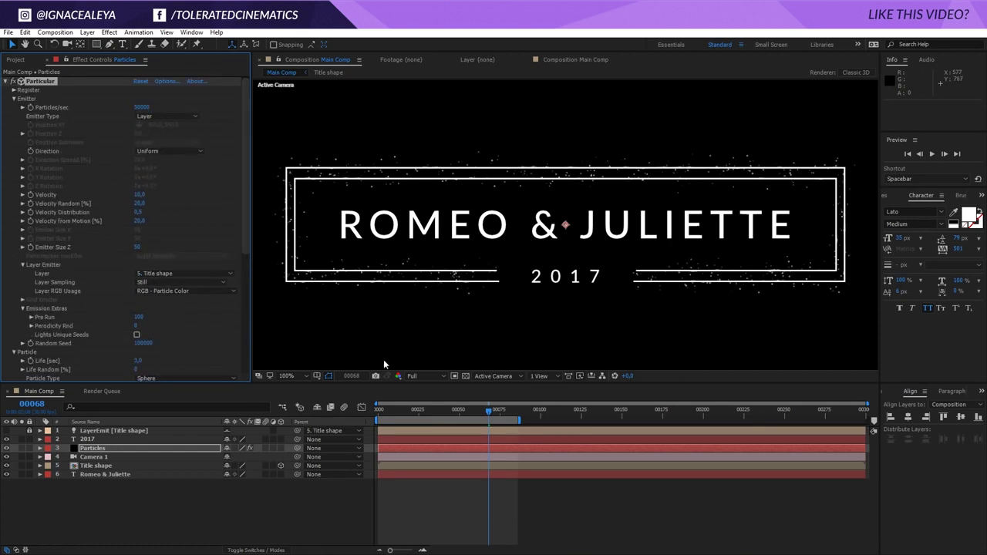
{"action": "left_click", "coordinate": [484, 519]}
{"action": "key", "text": "space"}
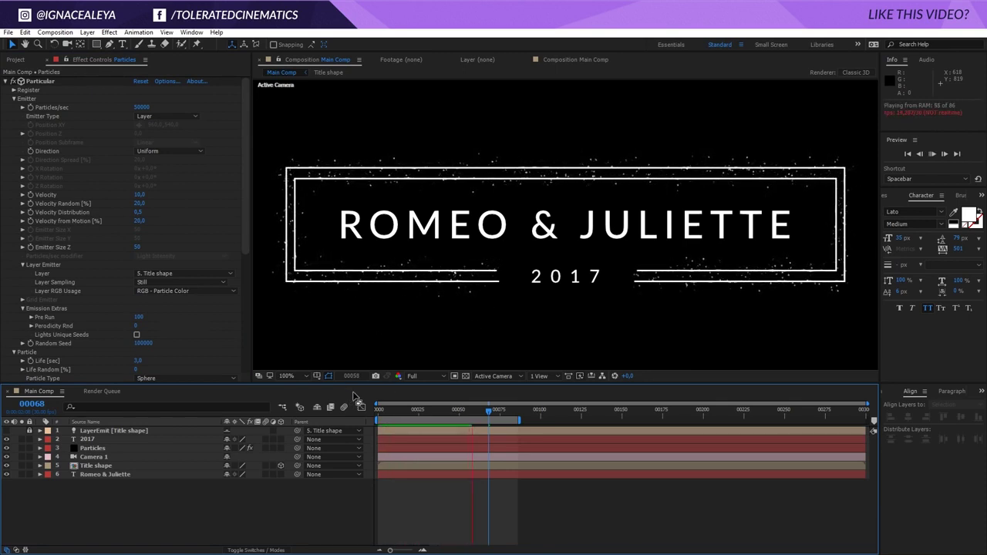
{"action": "left_click_drag", "start_coordinate": [468, 409], "coordinate": [447, 421]}
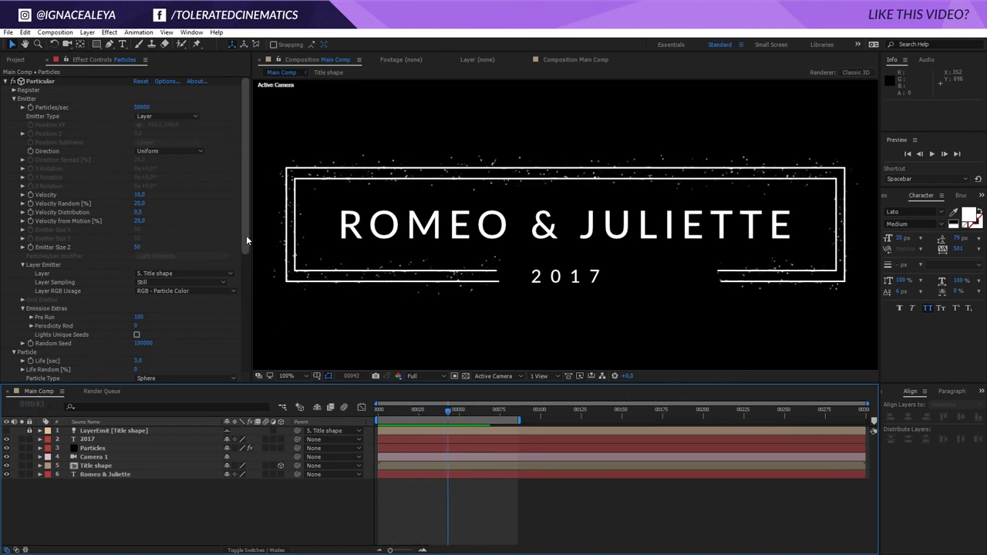
{"action": "scroll", "coordinate": [123, 293], "scroll_direction": "down", "scroll_amount": 3}
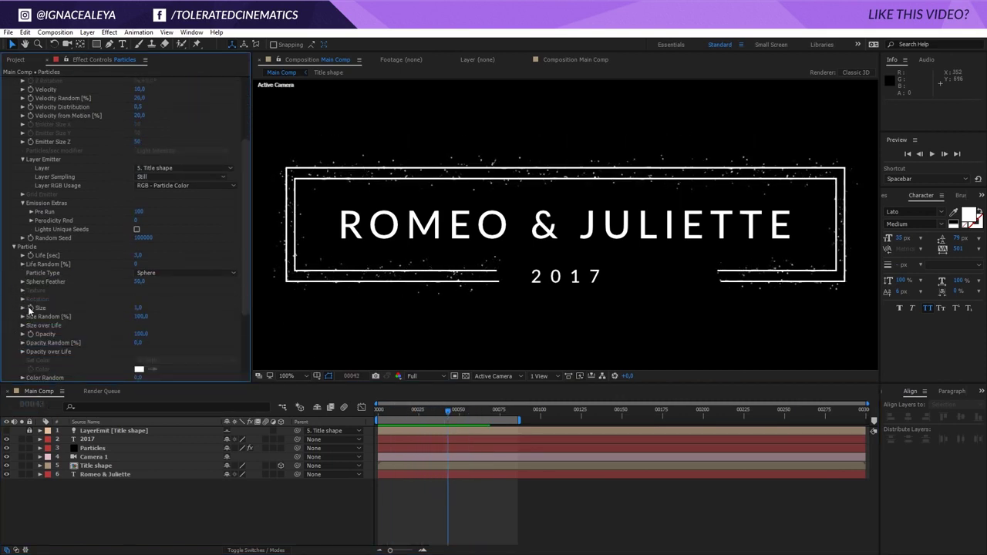
{"action": "left_click", "coordinate": [135, 263]}
Set the particle Life Random to 100%
{"action": "type", "text": "100"}
{"action": "key", "text": "Return"}
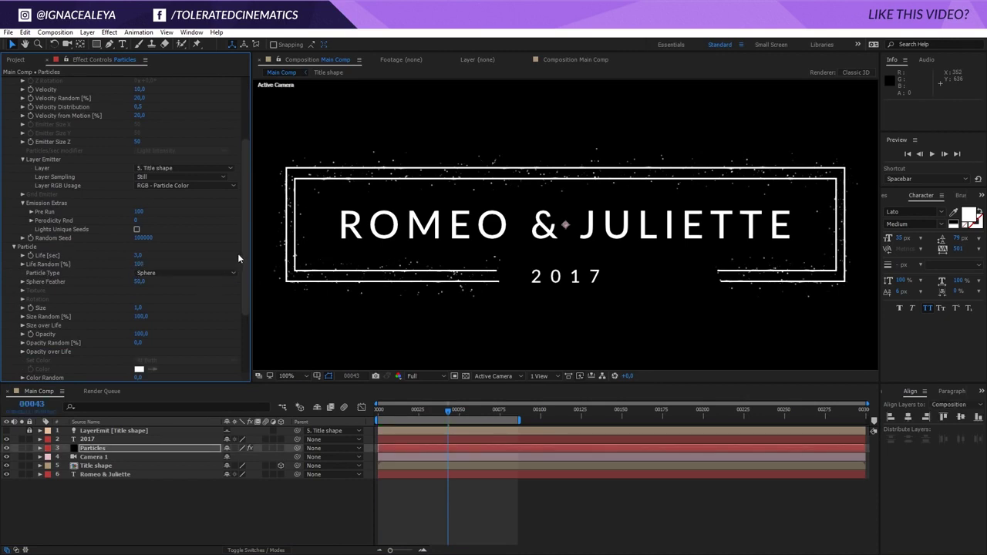
{"action": "scroll", "coordinate": [37, 308], "scroll_direction": "down", "scroll_amount": 1}
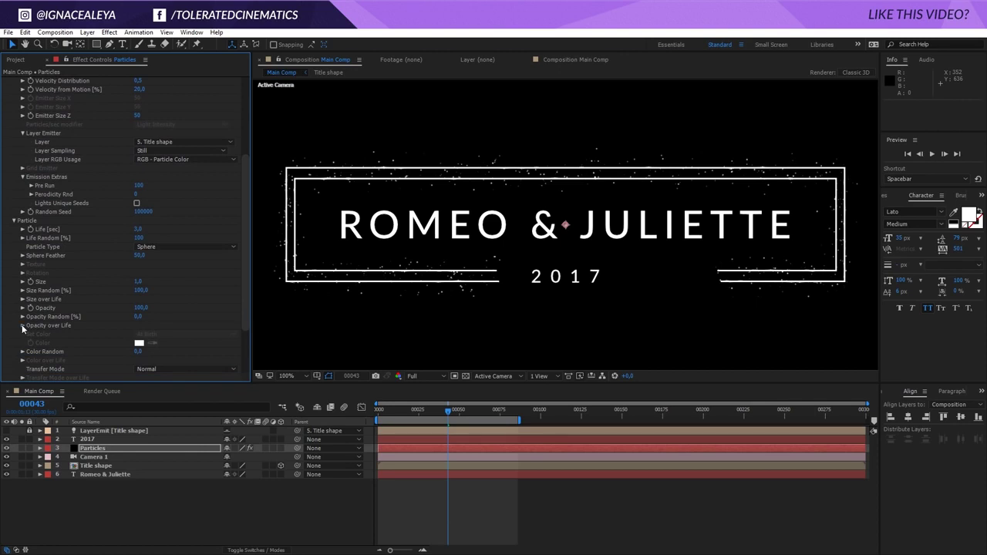
Give Size over Life a ramp-up, hold, ramp-down curve and preview the result
{"action": "left_click", "coordinate": [23, 326]}
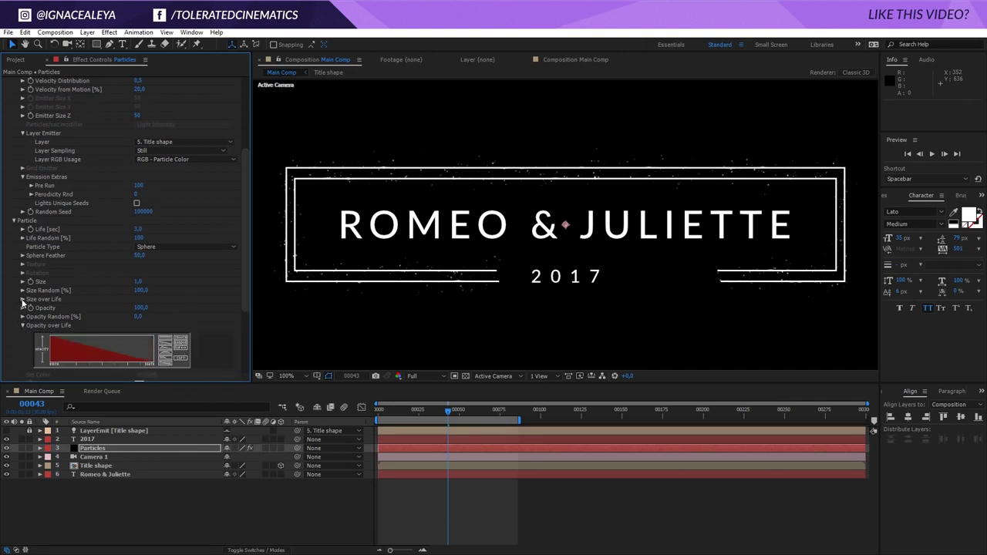
{"action": "left_click", "coordinate": [23, 300]}
{"action": "left_click", "coordinate": [166, 320]}
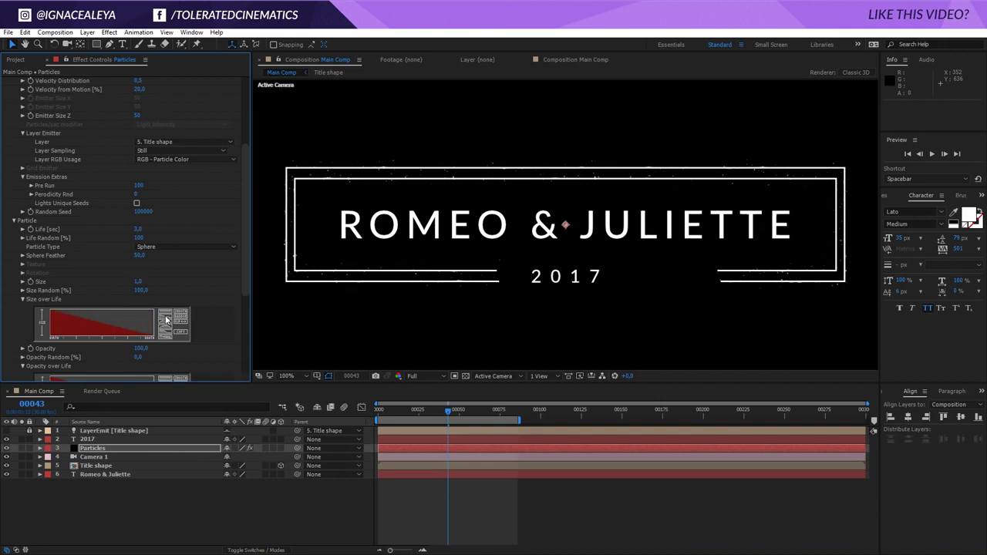
{"action": "left_click", "coordinate": [164, 329]}
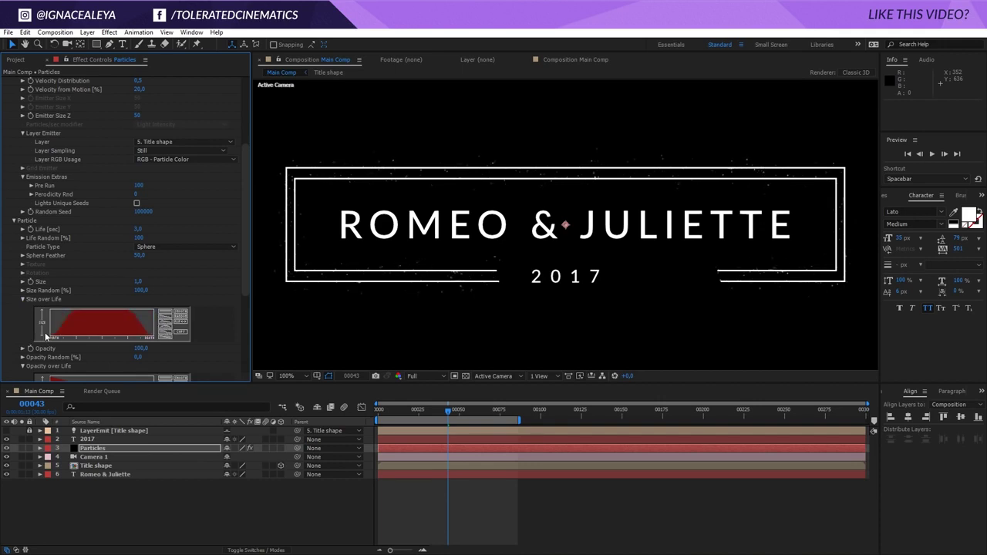
{"action": "left_click", "coordinate": [472, 509]}
{"action": "key", "text": "space"}
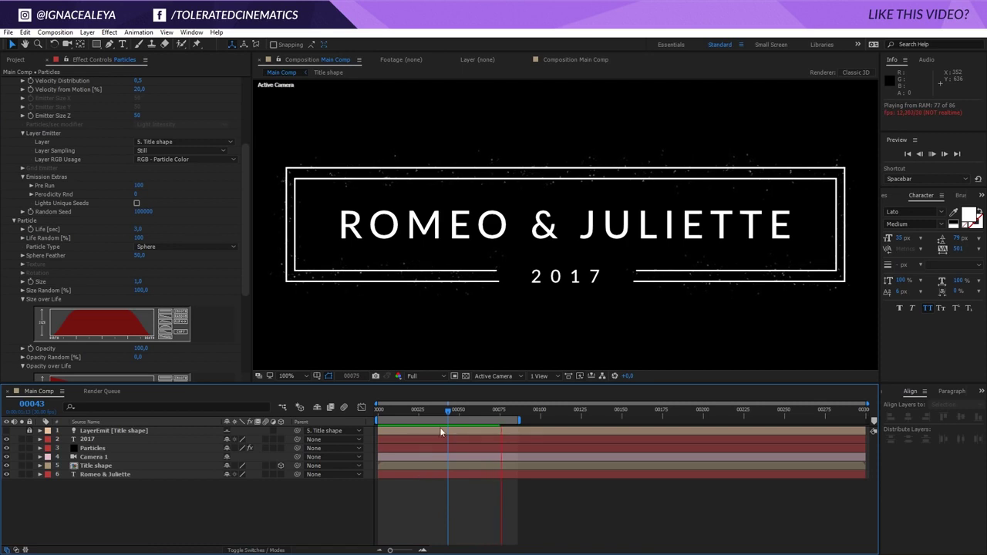
{"action": "key", "text": "space"}
{"action": "scroll", "coordinate": [244, 236], "scroll_direction": "up", "scroll_amount": 5}
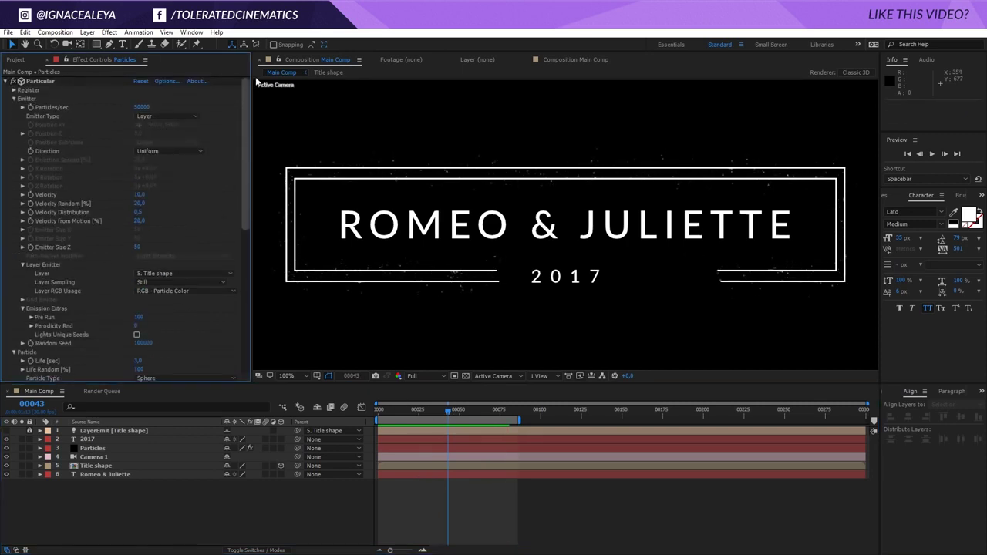
Set Particles/sec to 100000 and particle Life to 4 seconds
{"action": "left_click", "coordinate": [143, 107]}
{"action": "type", "text": "100000"}
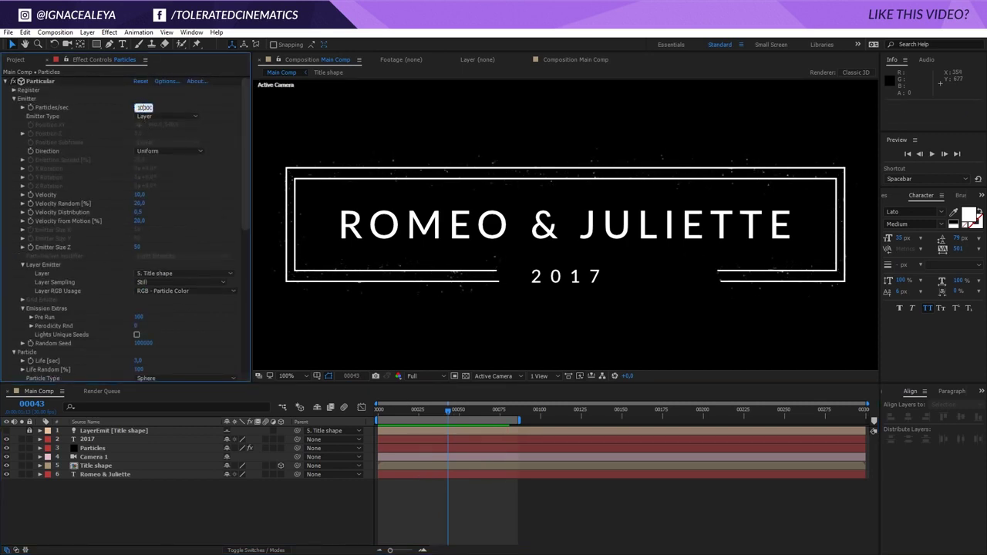
{"action": "left_click", "coordinate": [262, 185]}
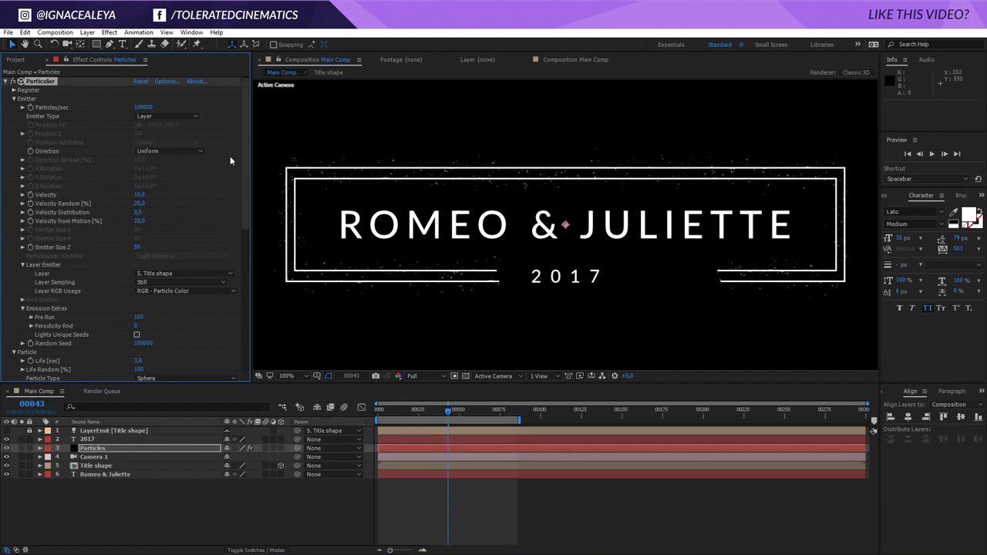
{"action": "scroll", "coordinate": [244, 185], "scroll_direction": "down", "scroll_amount": 2}
{"action": "scroll", "coordinate": [244, 188], "scroll_direction": "down", "scroll_amount": 5}
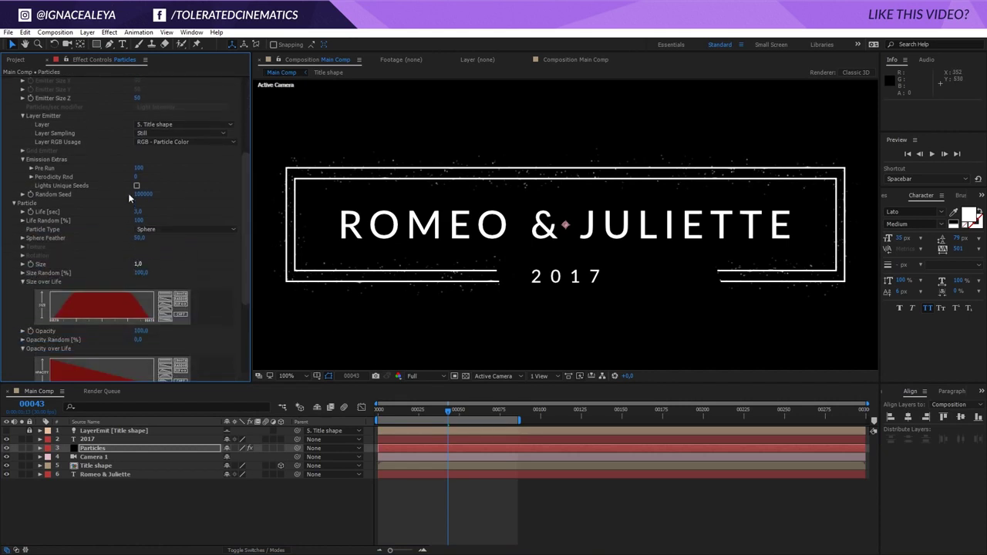
{"action": "left_click", "coordinate": [135, 211]}
{"action": "type", "text": "4"}
{"action": "key", "text": "Return"}
Set the Turbulence Field's Affect Position to 100 and Fade-in Time to 0
{"action": "scroll", "coordinate": [246, 236], "scroll_direction": "down", "scroll_amount": 6}
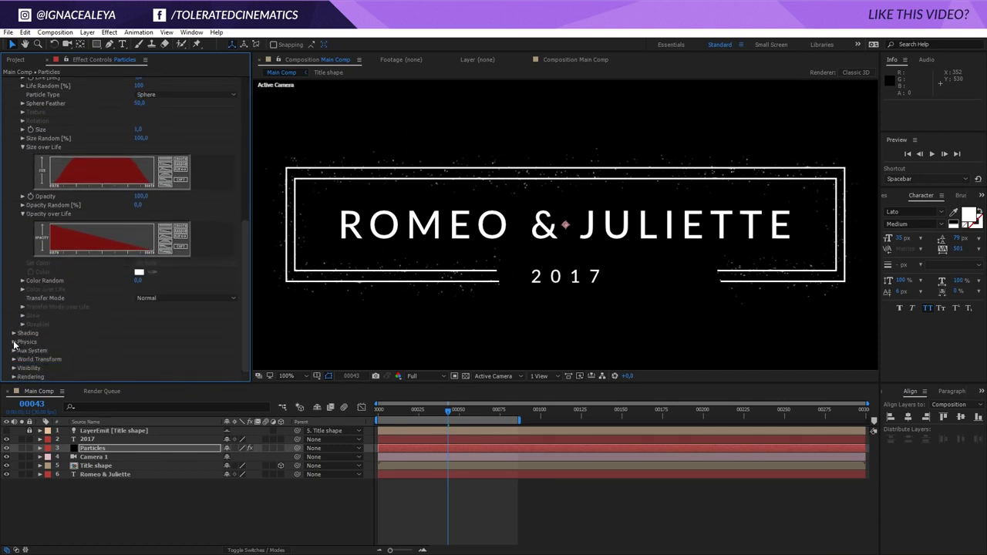
{"action": "left_click", "coordinate": [14, 341]}
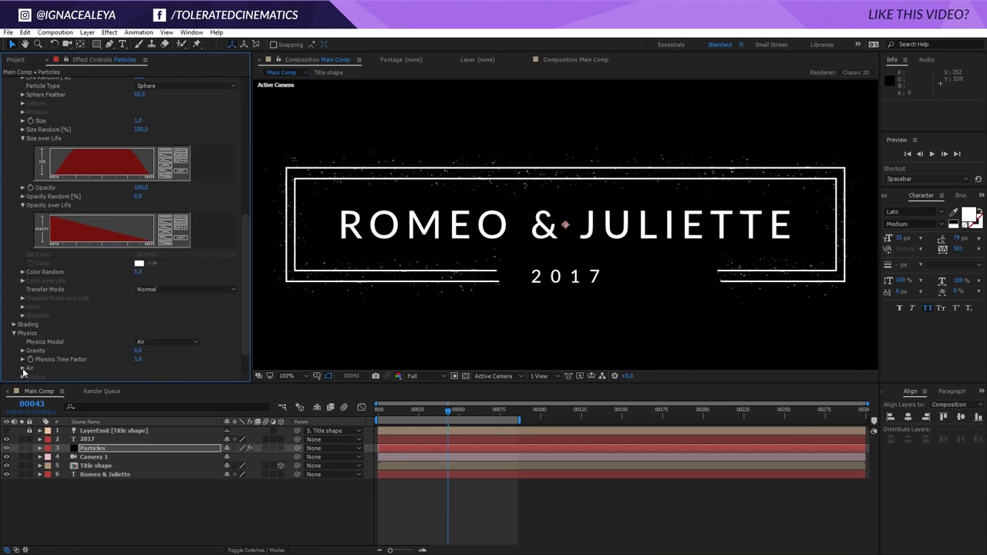
{"action": "left_click", "coordinate": [22, 368]}
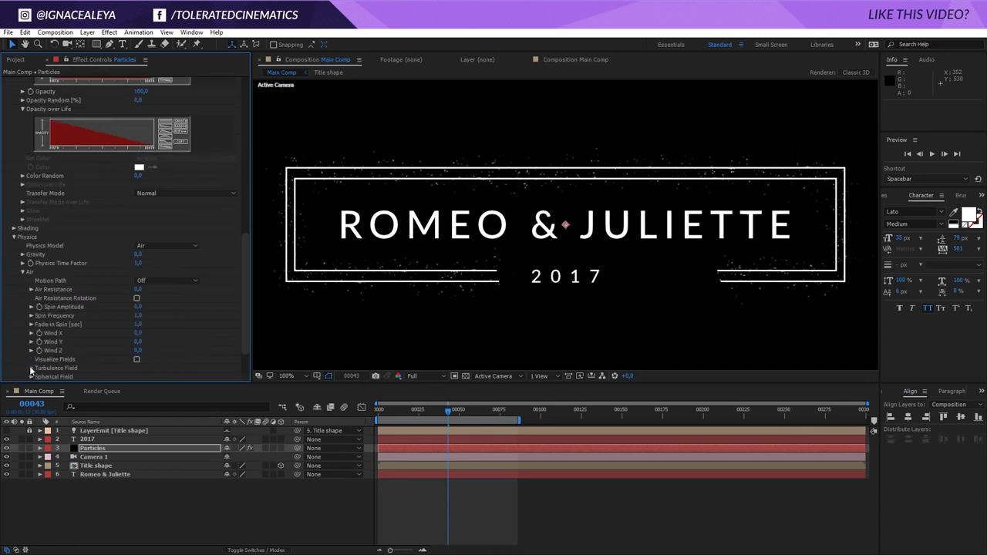
{"action": "left_click", "coordinate": [30, 369]}
{"action": "left_click", "coordinate": [138, 271]}
{"action": "type", "text": "1"}
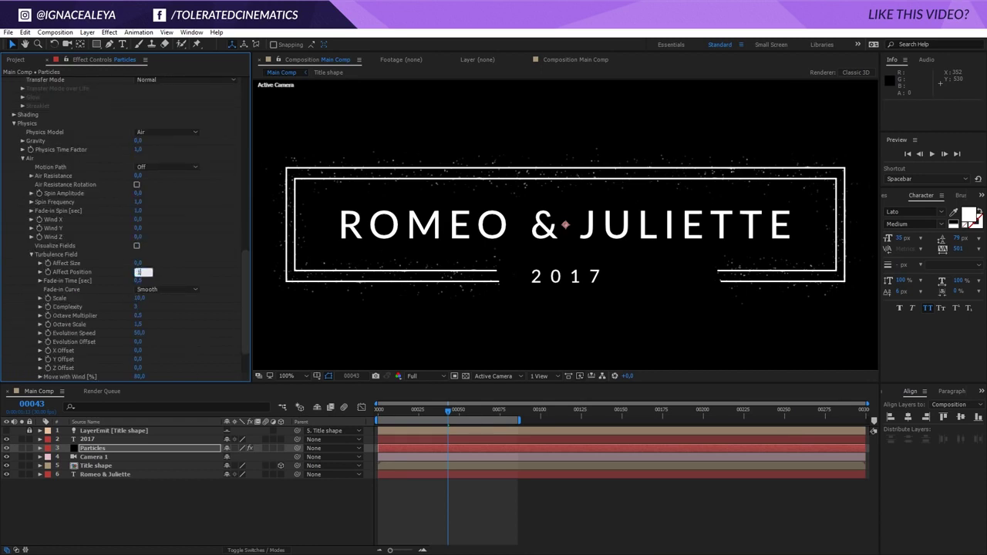
{"action": "type", "text": "00"}
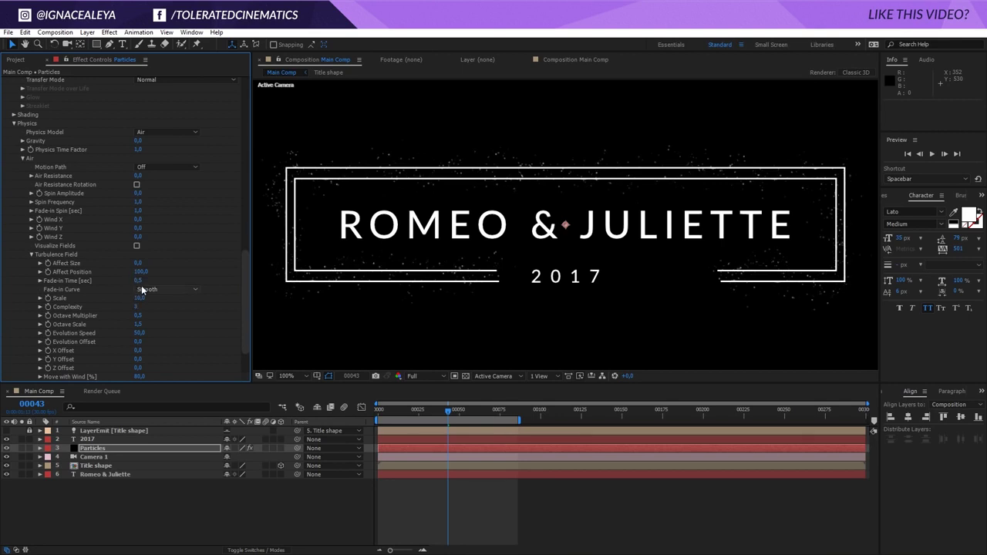
{"action": "left_click", "coordinate": [144, 281]}
{"action": "type", "text": "0"}
{"action": "key", "text": "Return"}
Preview the animation and scrub through frames to inspect the turbulent particles
{"action": "left_click", "coordinate": [225, 507]}
{"action": "key", "text": "space"}
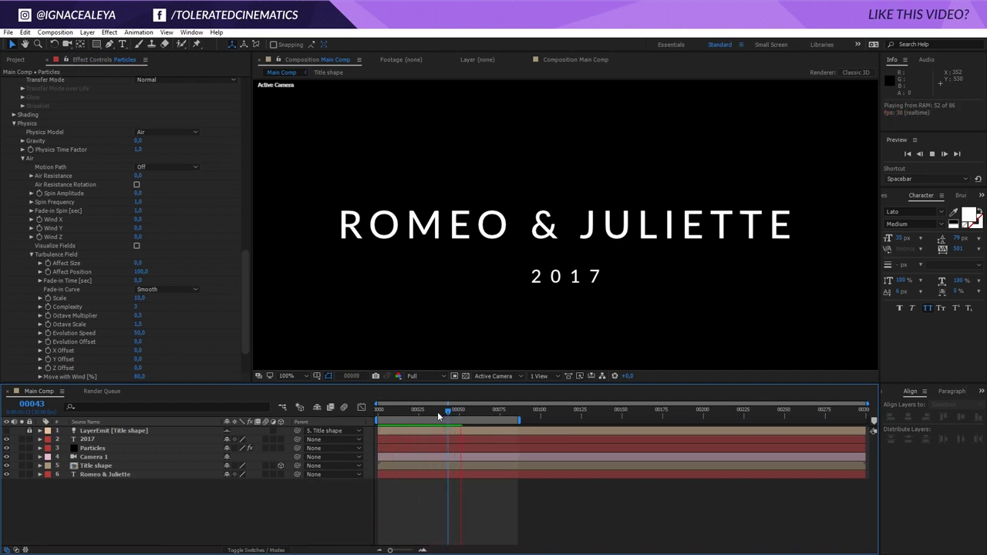
{"action": "key", "text": "space"}
{"action": "left_click_drag", "start_coordinate": [427, 425], "coordinate": [476, 434]}
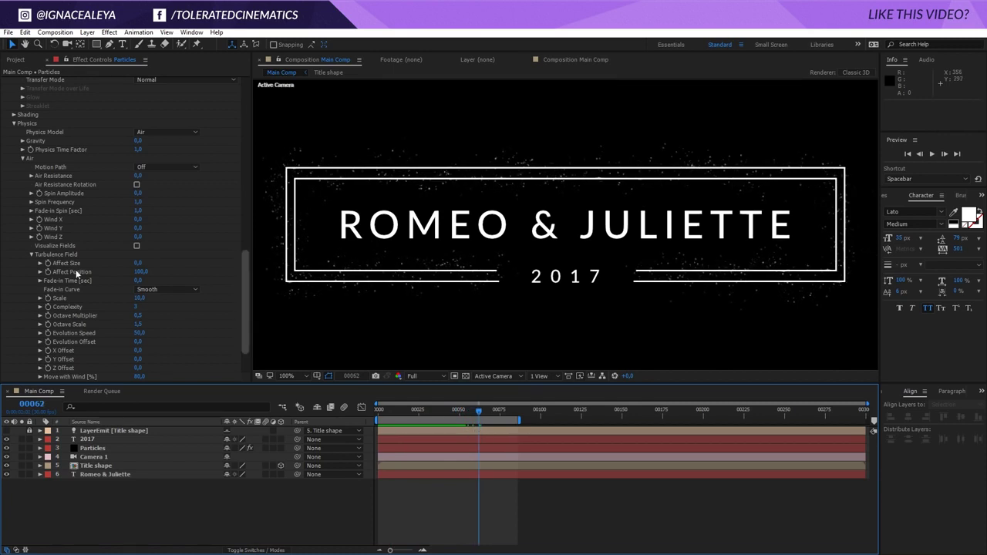
{"action": "left_click", "coordinate": [145, 273]}
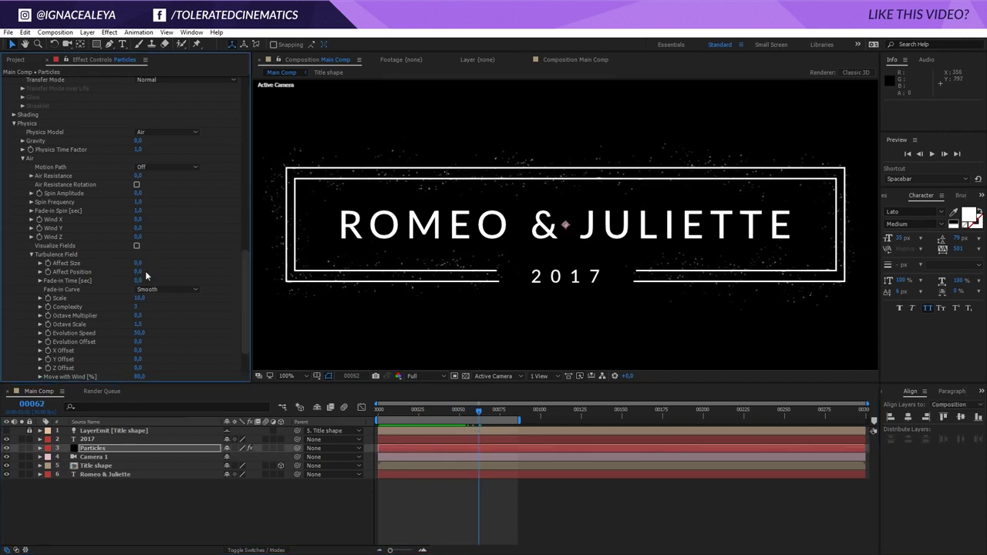
Add a new adjustment layer named Glow
{"action": "right_click", "coordinate": [117, 503]}
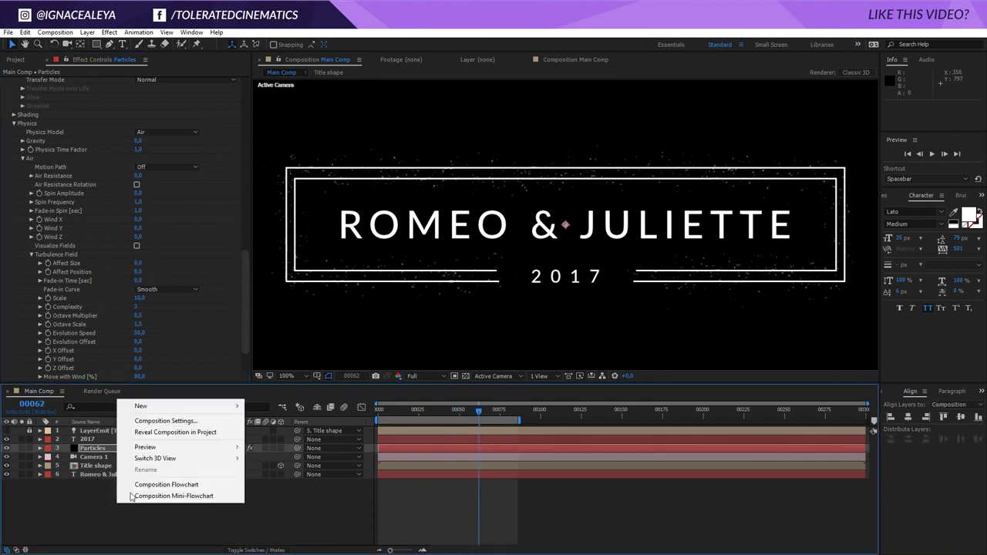
{"action": "mouse_move", "coordinate": [135, 408]}
{"action": "left_click", "coordinate": [36, 489]}
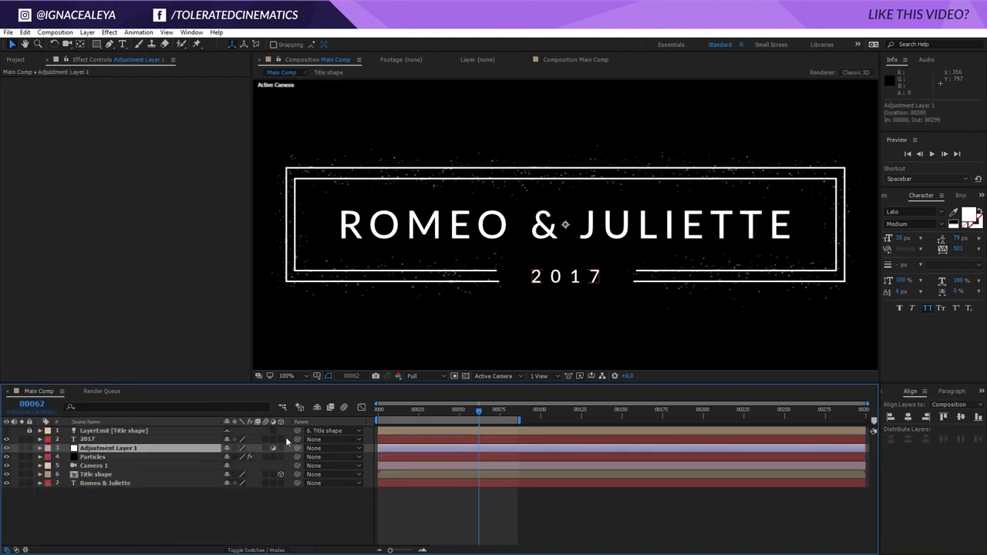
{"action": "key", "text": "Return"}
{"action": "type", "text": "Glow"}
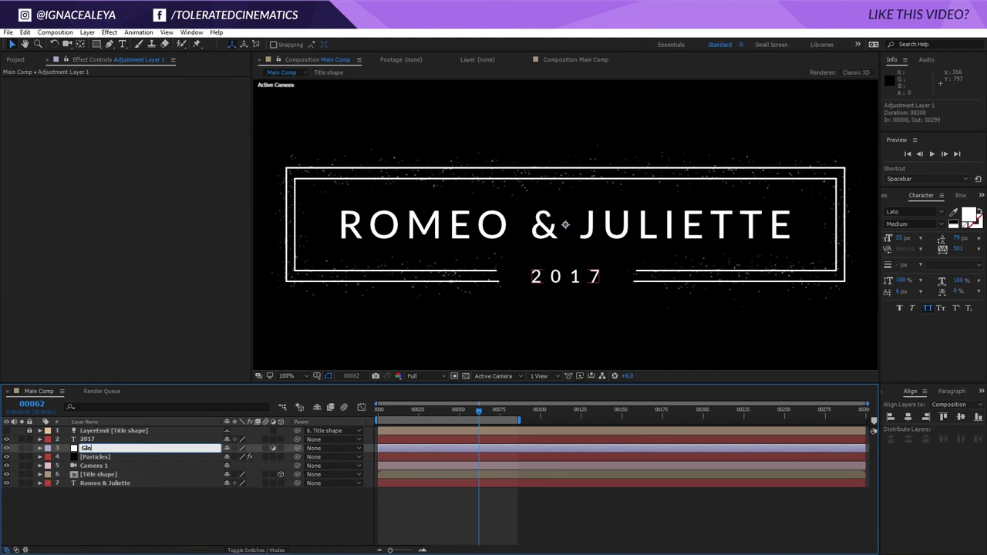
{"action": "key", "text": "Return"}
Search Effects & Presets for 'perfect' and apply Perfect Glow to the Glow layer
{"action": "left_click", "coordinate": [893, 196]}
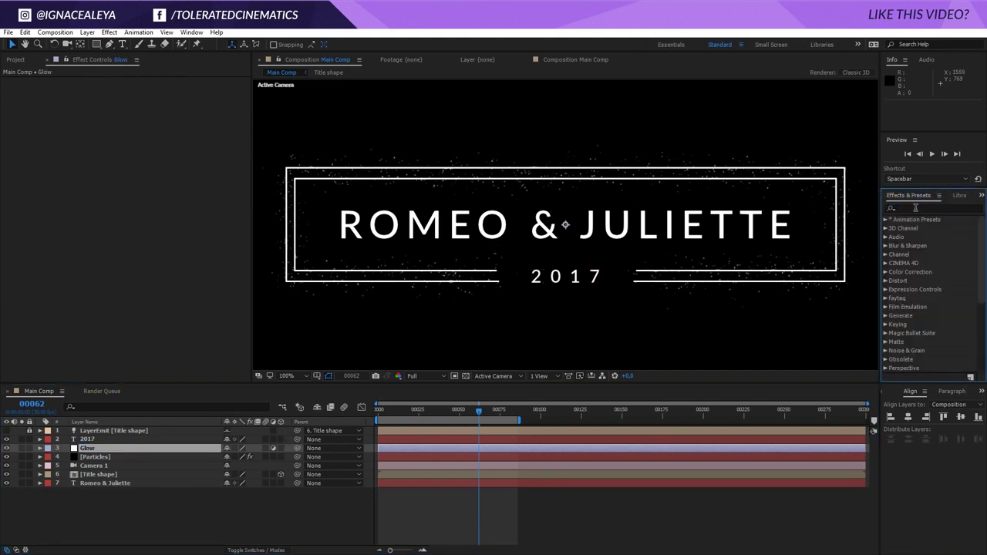
{"action": "left_click", "coordinate": [918, 209]}
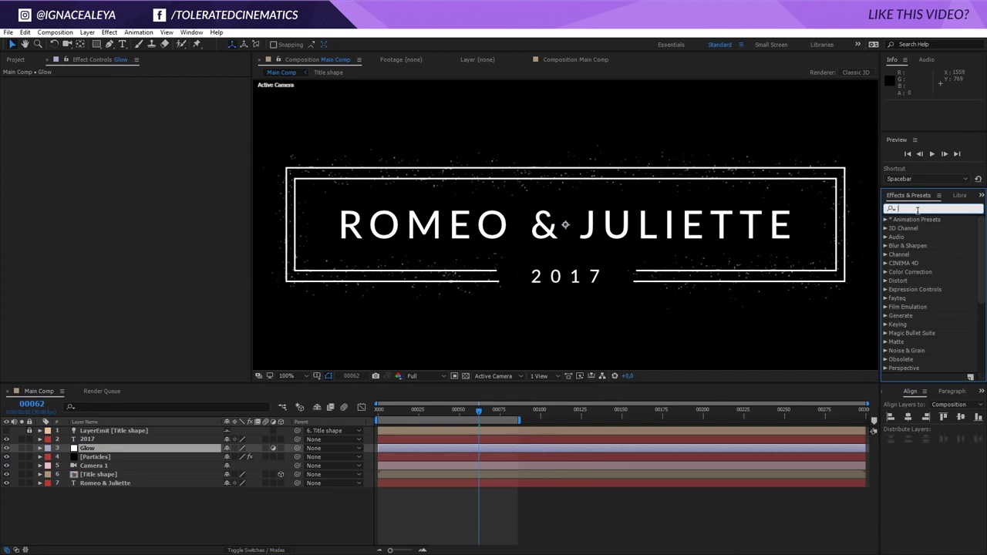
{"action": "type", "text": "perfect"}
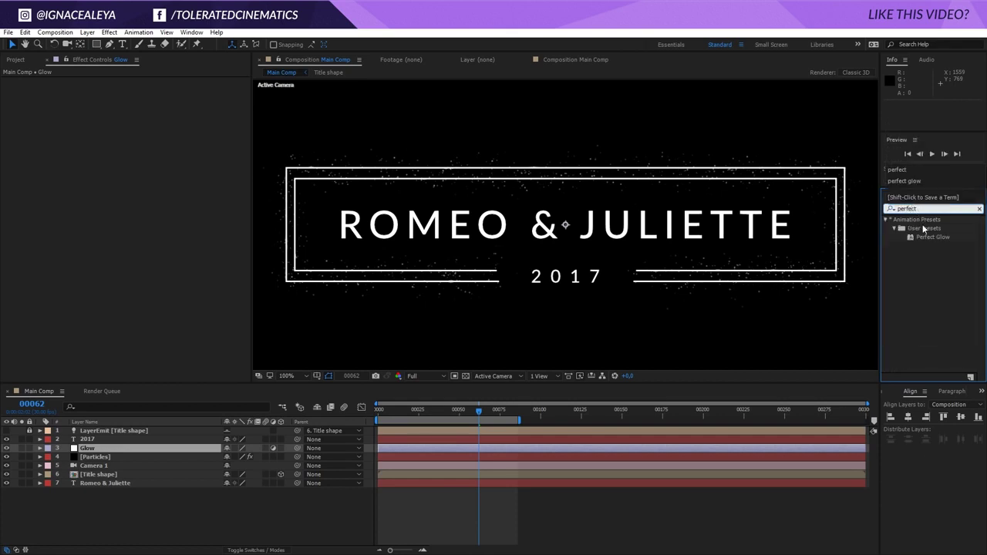
{"action": "left_click_drag", "start_coordinate": [930, 237], "coordinate": [88, 438]}
Raise the project colour depth to 32 bpc
{"action": "left_click", "coordinate": [15, 59]}
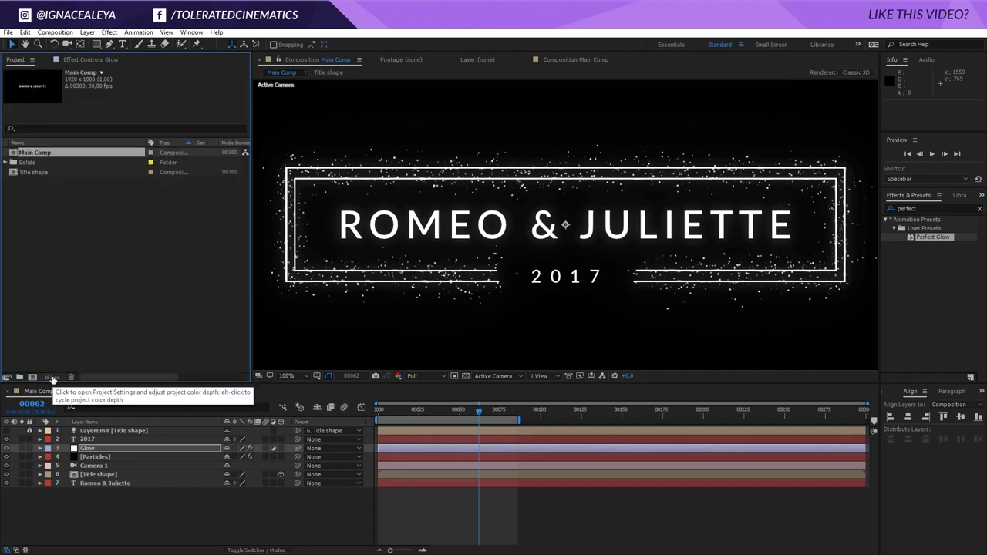
{"action": "left_click", "coordinate": [52, 378], "text": "alt"}
{"action": "left_click", "coordinate": [52, 378], "text": "alt"}
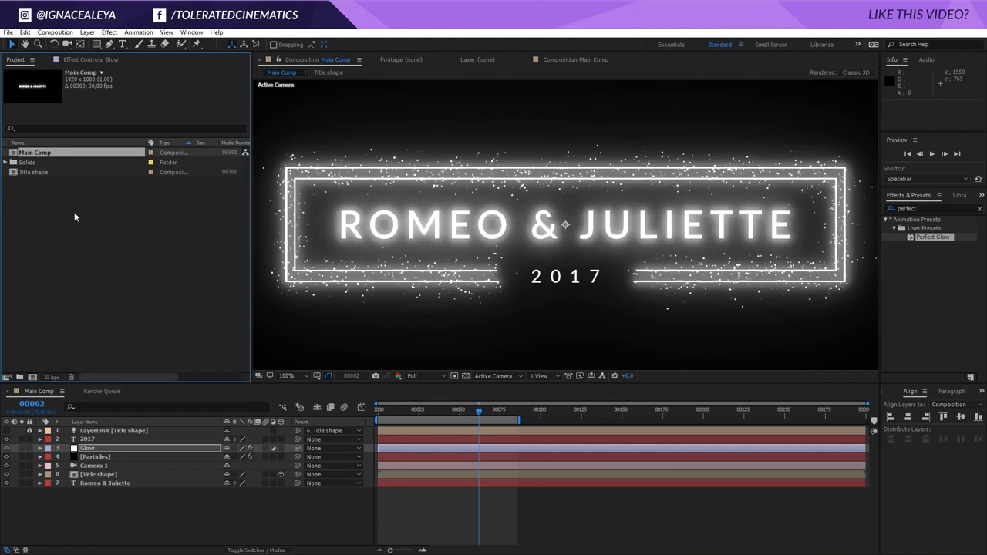
Lower the first Glow's Threshold and set its Glow Radius to 10
{"action": "left_click", "coordinate": [85, 60]}
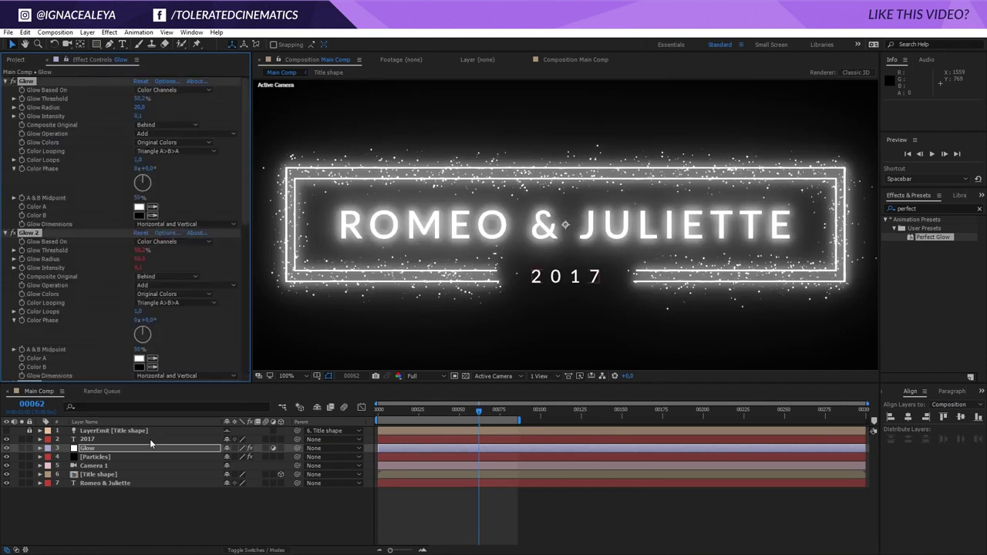
{"action": "left_click_drag", "start_coordinate": [136, 100], "coordinate": [116, 123]}
{"action": "left_click", "coordinate": [139, 108]}
{"action": "type", "text": "1"}
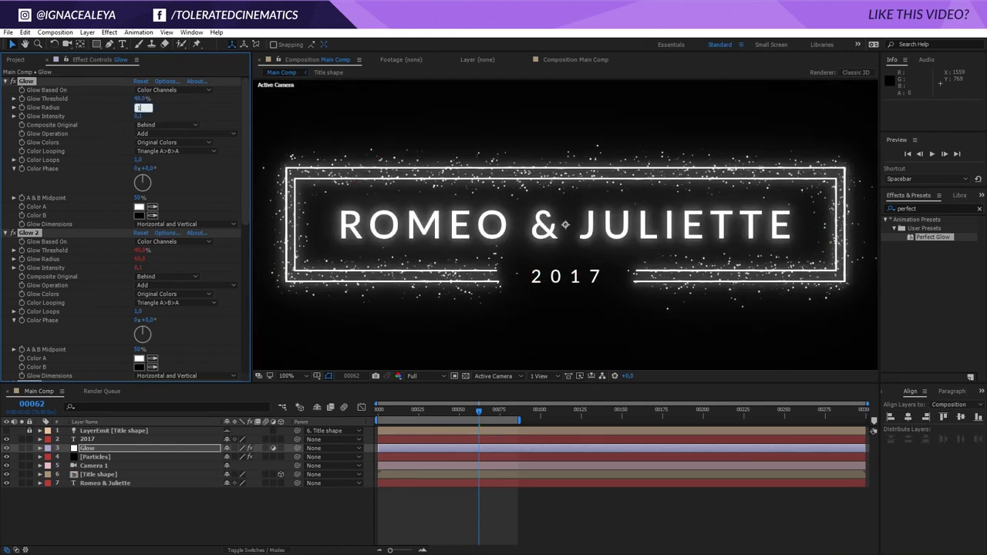
{"action": "type", "text": "0"}
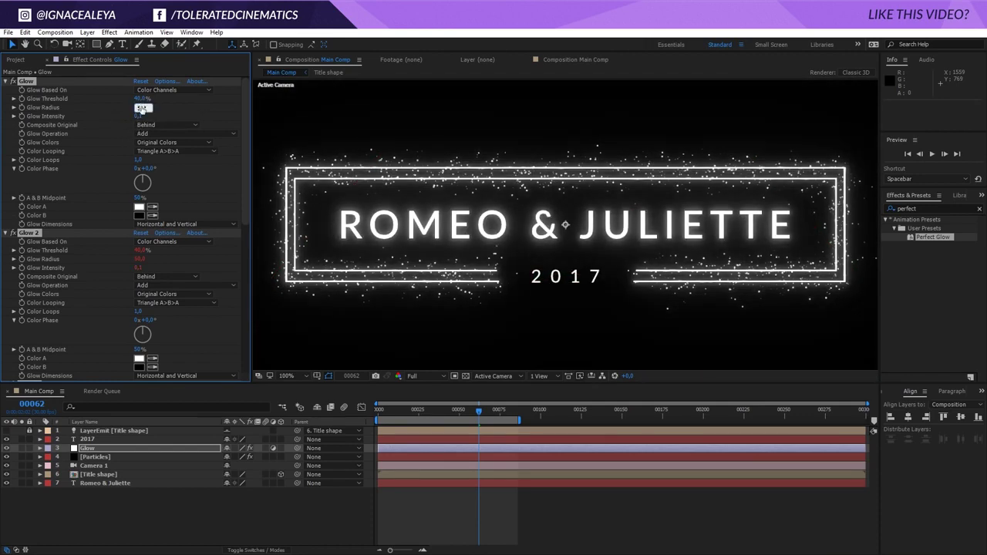
{"action": "key", "text": "Return"}
{"action": "left_click", "coordinate": [139, 107]}
{"action": "type", "text": "10"}
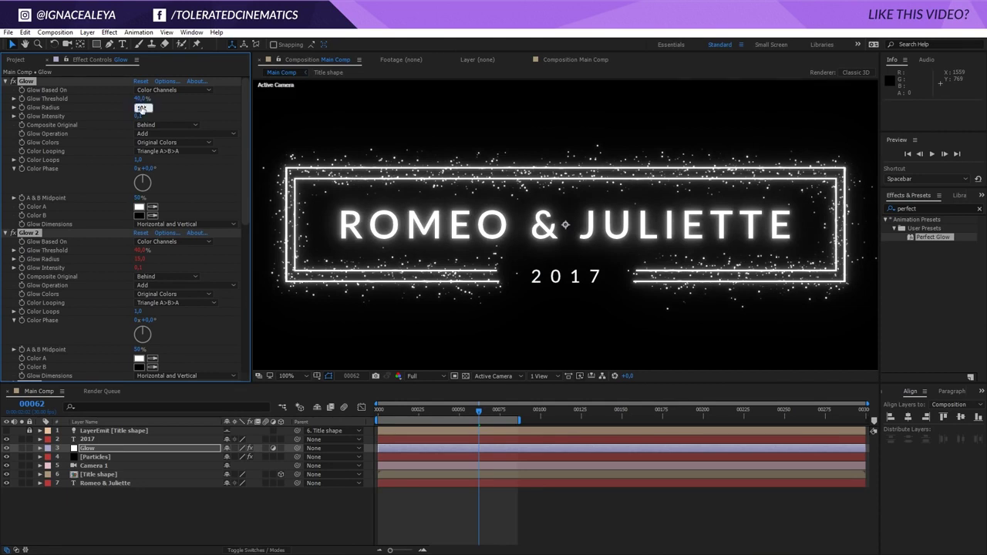
{"action": "key", "text": "Return"}
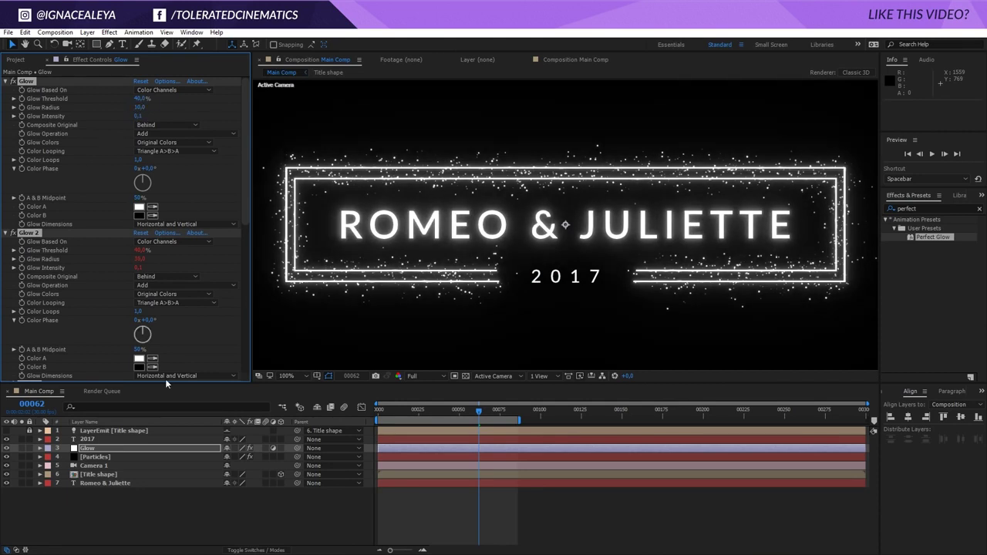
Drop the first Glow's Intensity from 0,055 down to 0
{"action": "left_click", "coordinate": [139, 115]}
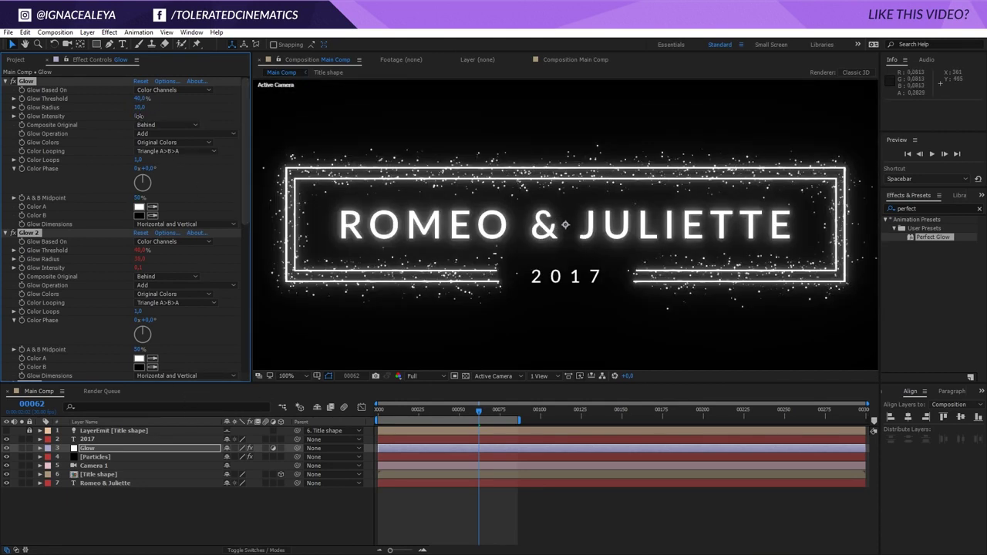
{"action": "type", "text": "0,055"}
{"action": "key", "text": "Return"}
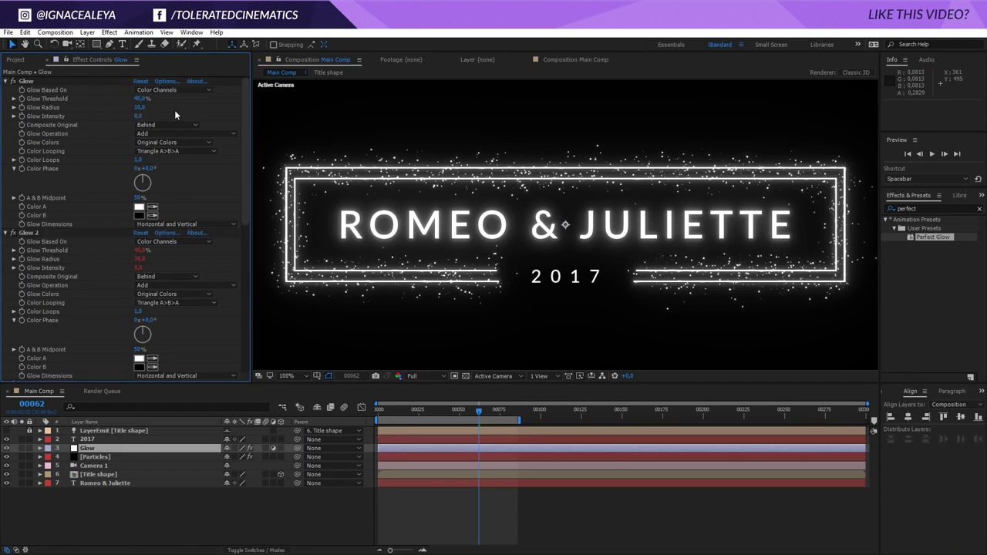
{"action": "left_click", "coordinate": [140, 116]}
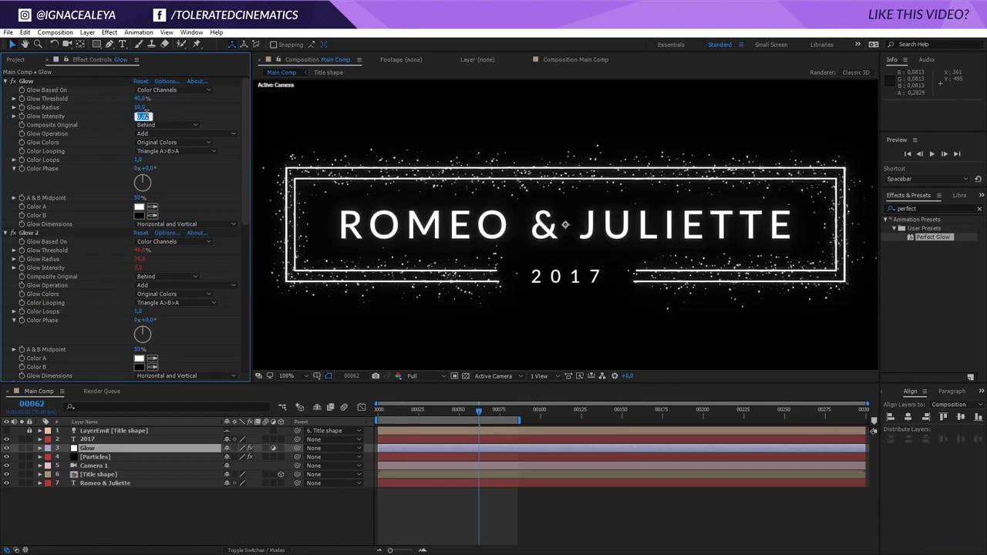
{"action": "key", "text": "Return"}
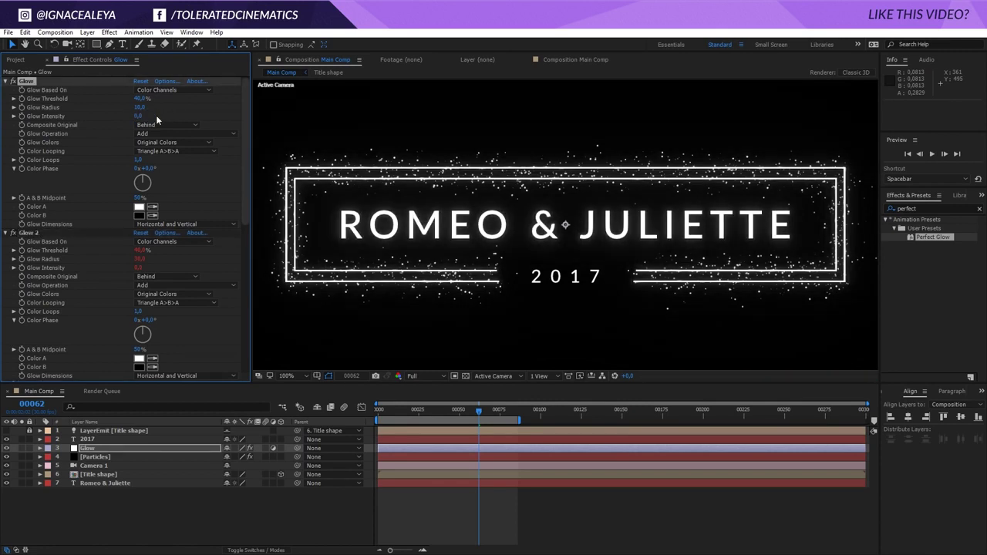
{"action": "scroll", "coordinate": [502, 269], "scroll_direction": "down", "scroll_amount": 2}
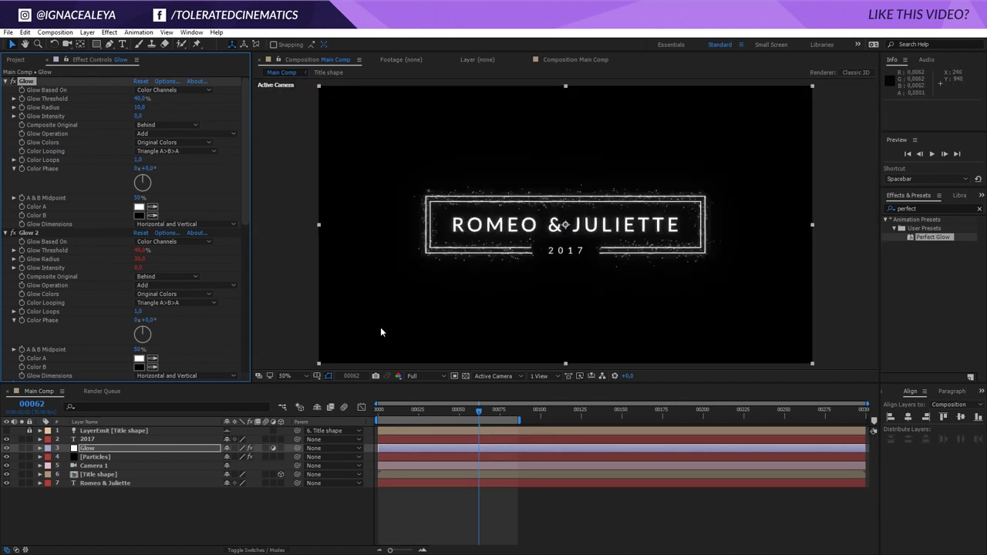
Add 100% Opacity keyframes to the ROMEO & JULIETTE and 2017 text layers, ending at frame 60
{"action": "key", "text": "Home"}
{"action": "left_click", "coordinate": [179, 518]}
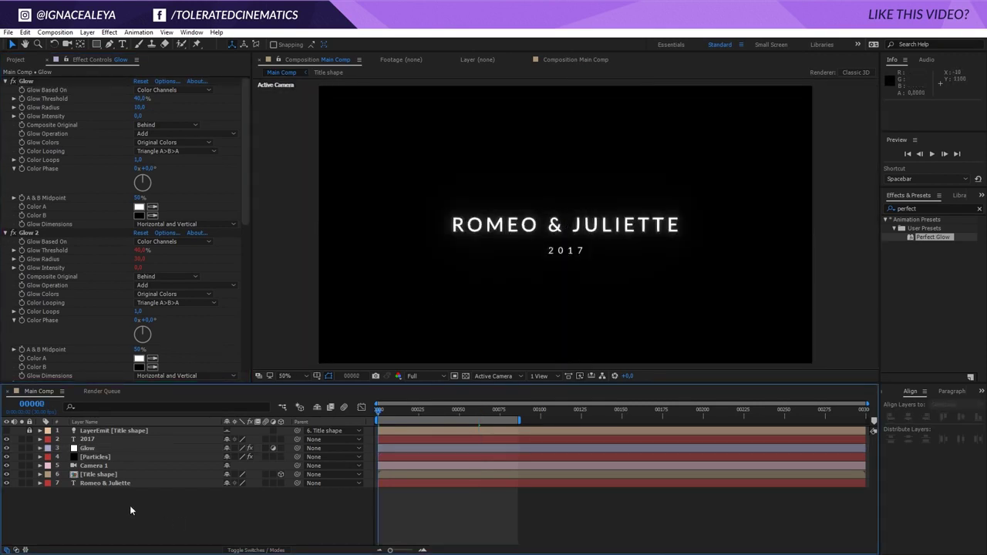
{"action": "left_click", "coordinate": [104, 483]}
{"action": "left_click", "coordinate": [95, 438], "text": "ctrl"}
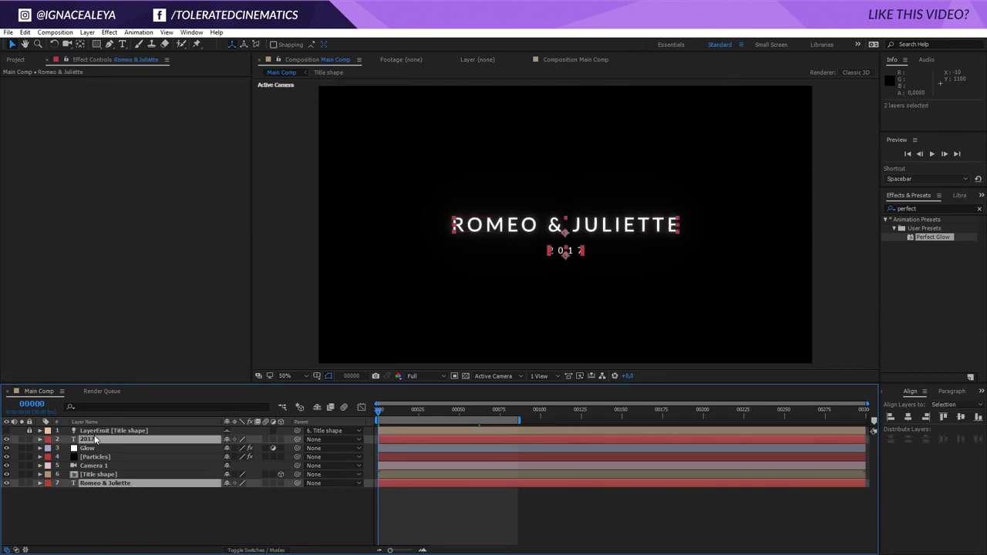
{"action": "key", "text": "t"}
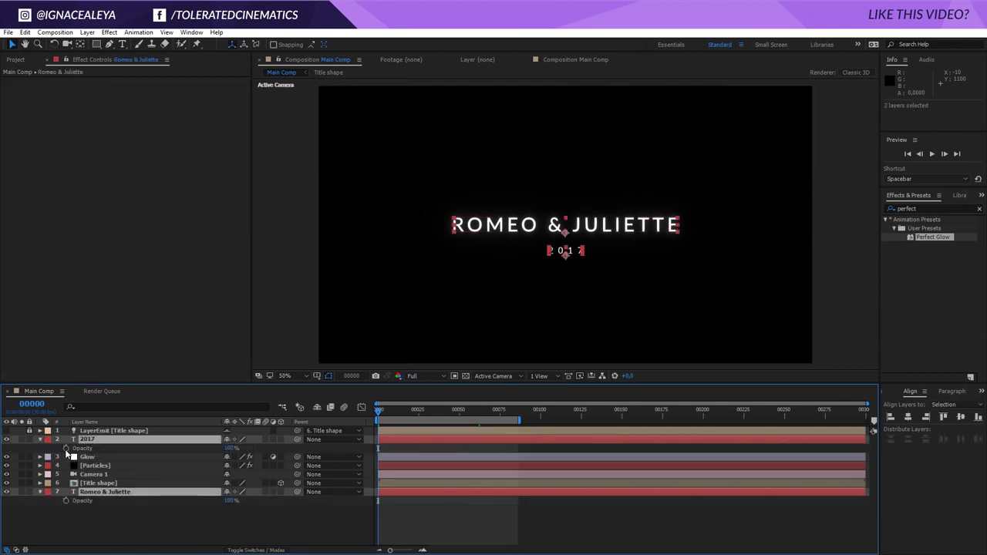
{"action": "left_click", "coordinate": [65, 448]}
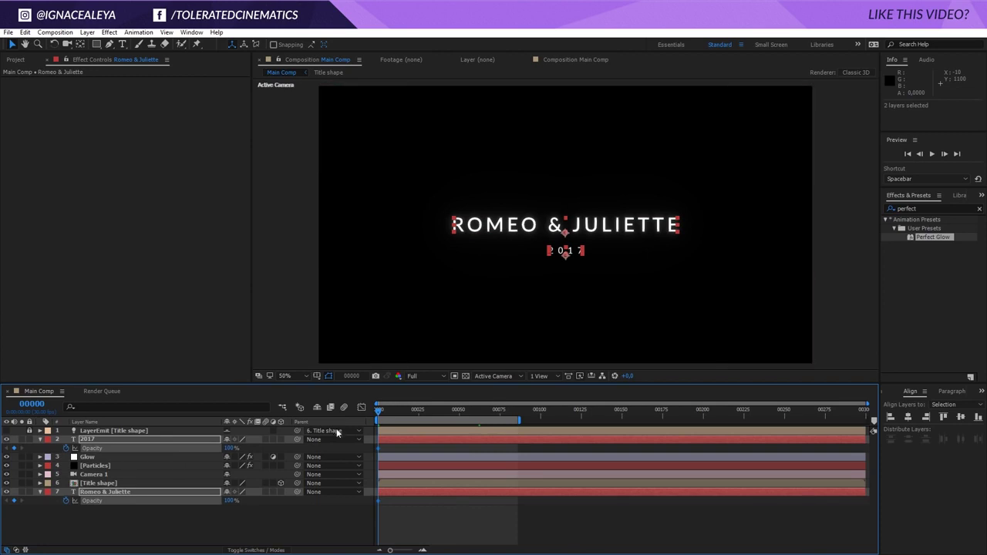
{"action": "left_click", "coordinate": [397, 410]}
{"action": "left_click_drag", "start_coordinate": [410, 414], "coordinate": [475, 428]}
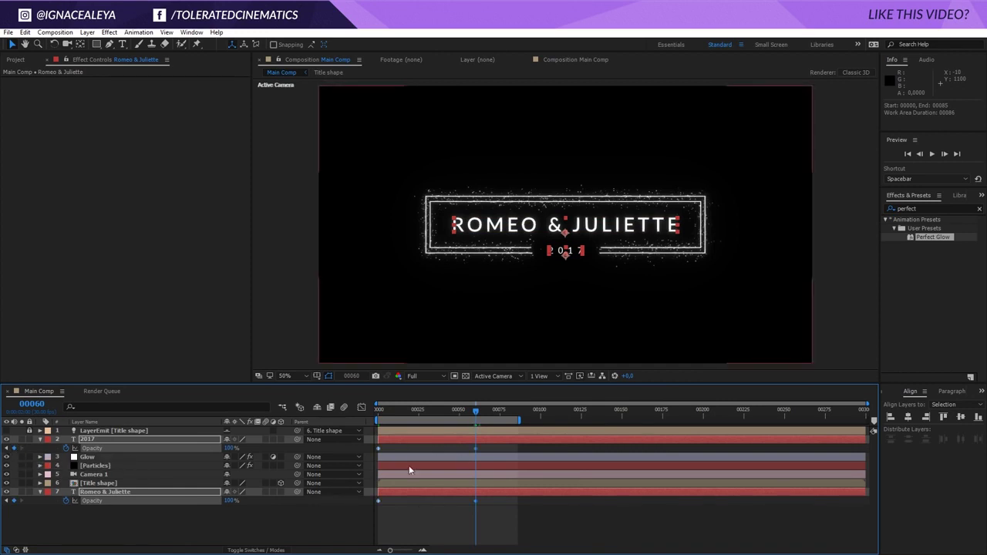
Set both text layers' Opacity to 0% at frame 0, then check the fade at frame 48
{"action": "key", "text": "Home"}
{"action": "left_click", "coordinate": [228, 448]}
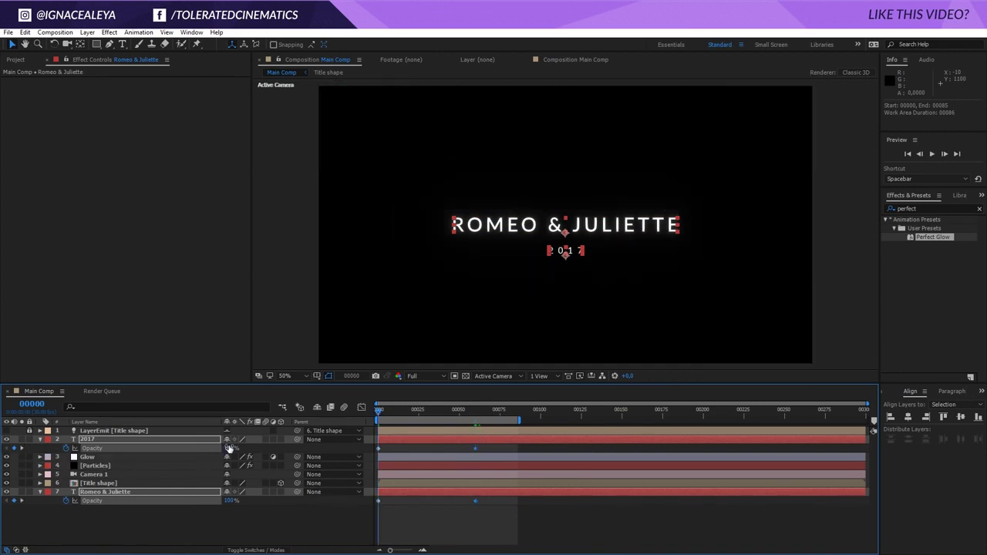
{"action": "type", "text": "0"}
{"action": "key", "text": "Return"}
{"action": "left_click_drag", "start_coordinate": [378, 410], "coordinate": [441, 420]}
Add a new adjustment layer named 'Blur'
{"action": "right_click", "coordinate": [239, 508]}
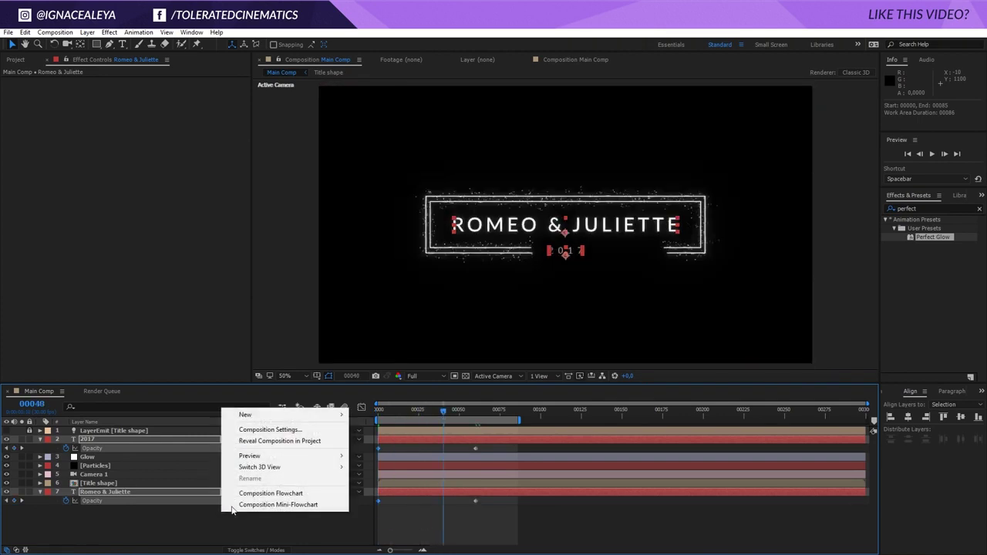
{"action": "mouse_move", "coordinate": [245, 415]}
{"action": "left_click", "coordinate": [129, 497]}
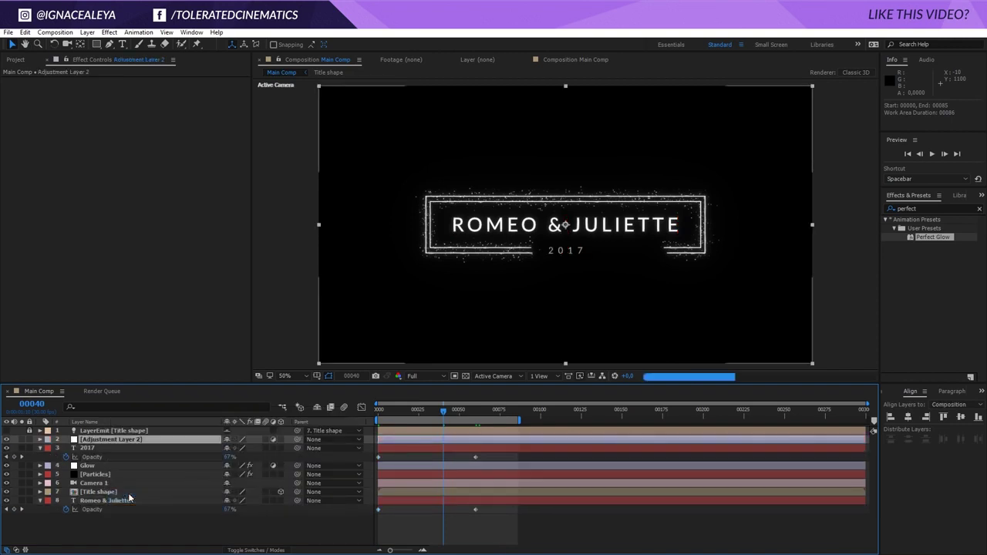
{"action": "key", "text": "Return"}
{"action": "type", "text": "Blur"}
{"action": "key", "text": "Return"}
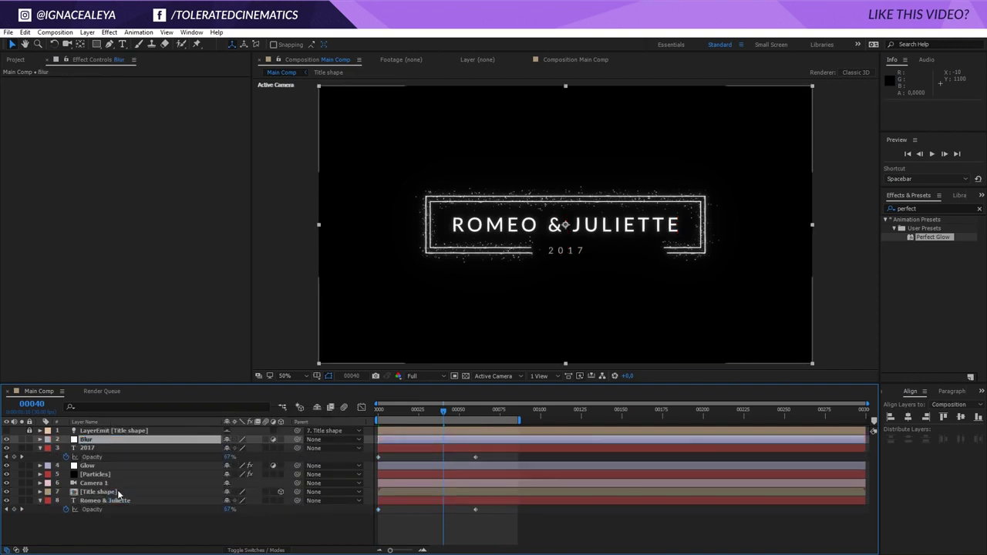
Apply Camera Lens Blur to the Blur layer with Blur Radius 25
{"action": "left_click", "coordinate": [109, 33]}
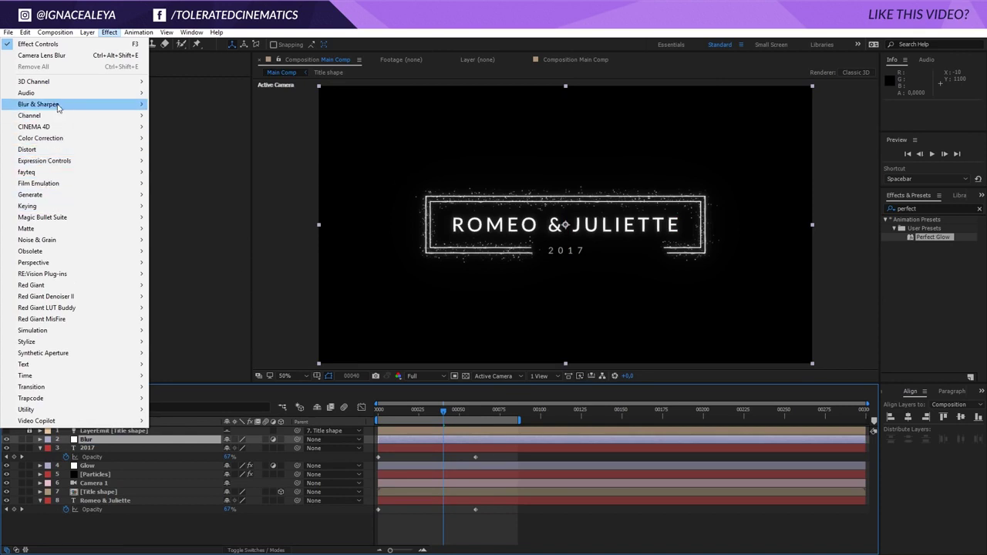
{"action": "mouse_move", "coordinate": [58, 106]}
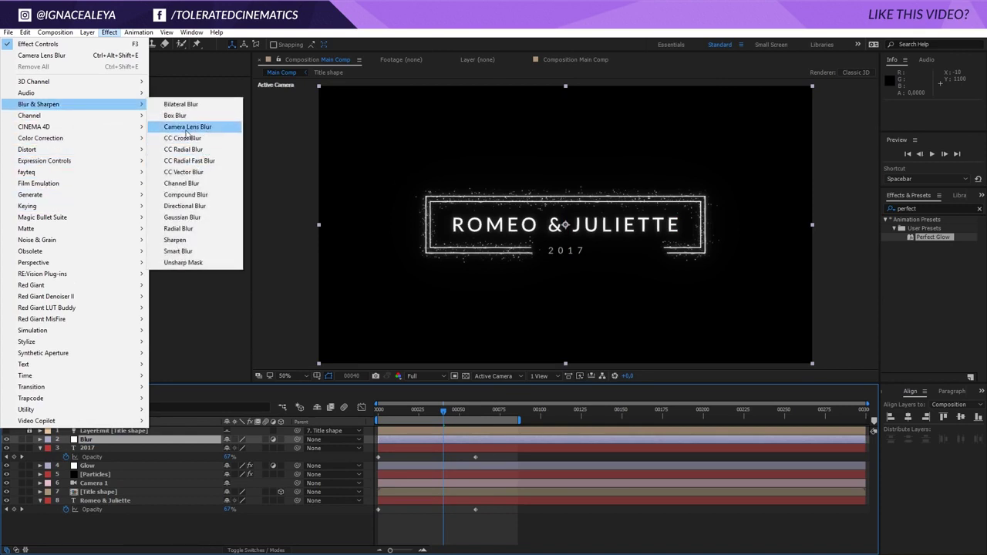
{"action": "left_click", "coordinate": [188, 127]}
{"action": "left_click", "coordinate": [136, 90]}
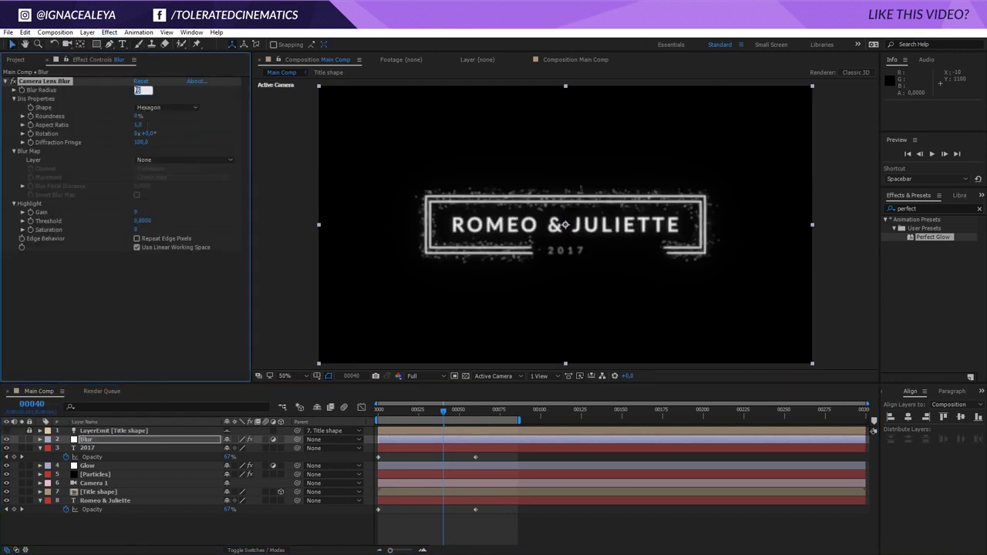
{"action": "type", "text": "25"}
{"action": "key", "text": "Return"}
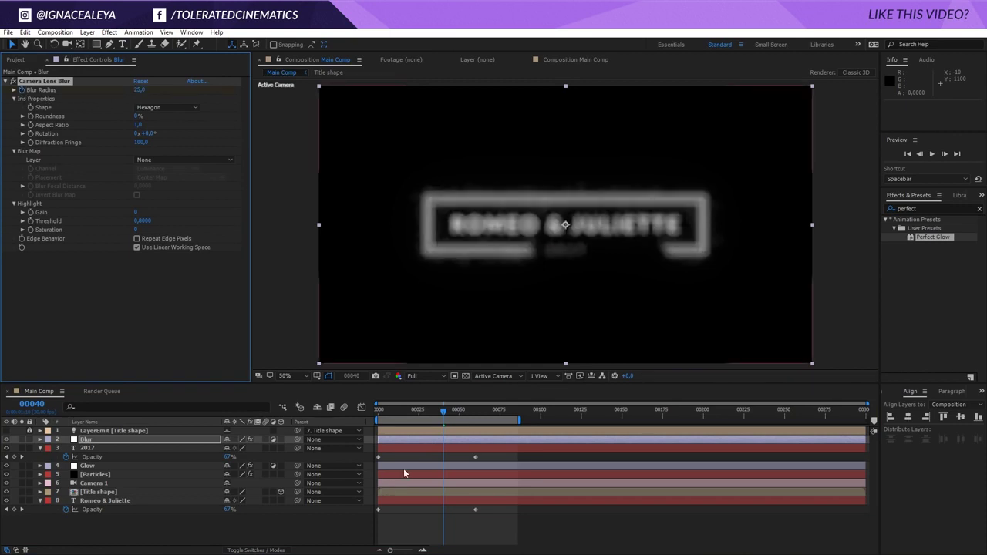
Keyframe Blur Radius from 25 at frame 0 to 0 at frame 40
{"action": "key", "text": "u"}
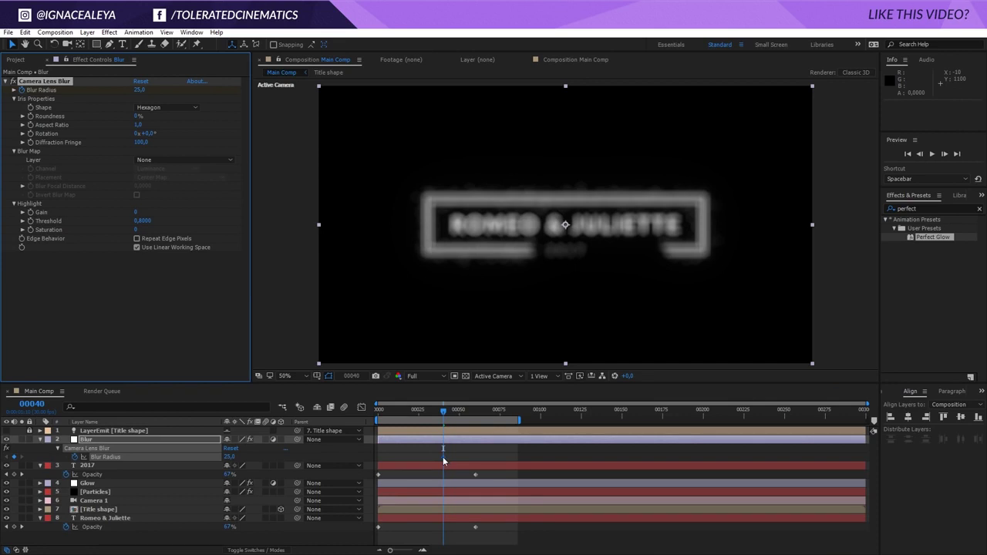
{"action": "left_click_drag", "start_coordinate": [443, 457], "coordinate": [377, 466]}
{"action": "left_click", "coordinate": [226, 457]}
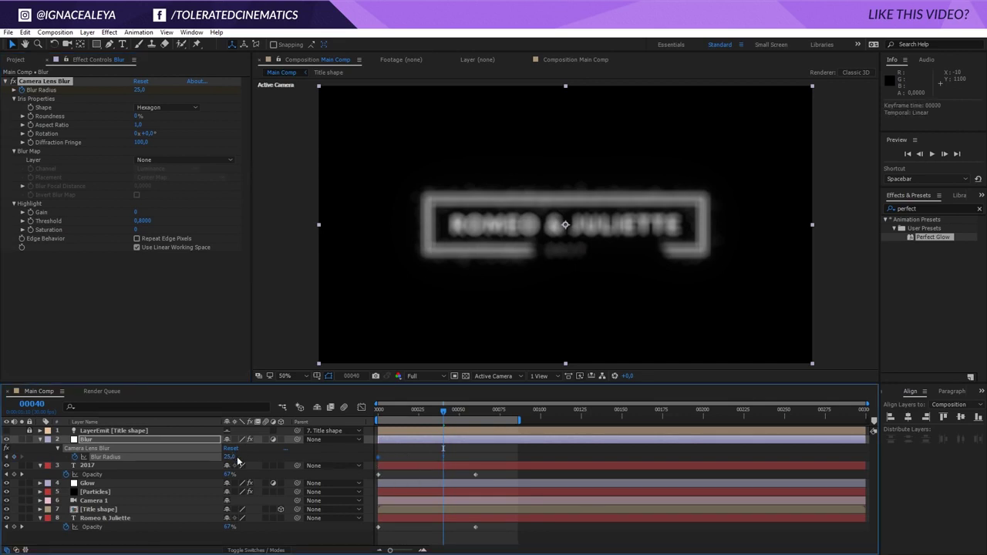
{"action": "type", "text": "0"}
{"action": "key", "text": "Return"}
Apply Easy Ease to all the blur and opacity keyframes
{"action": "left_click_drag", "start_coordinate": [444, 458], "coordinate": [325, 542]}
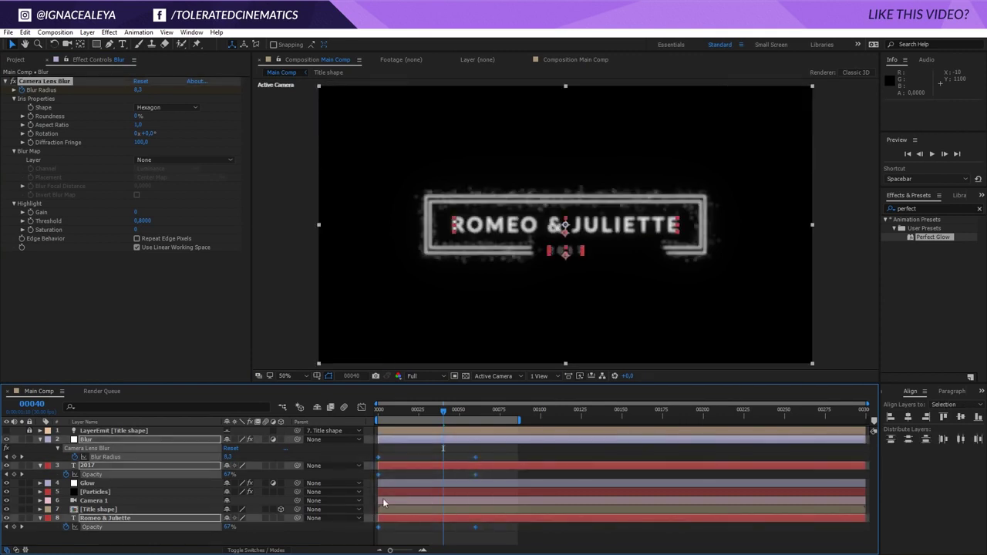
{"action": "right_click", "coordinate": [379, 462]}
{"action": "mouse_move", "coordinate": [401, 453]}
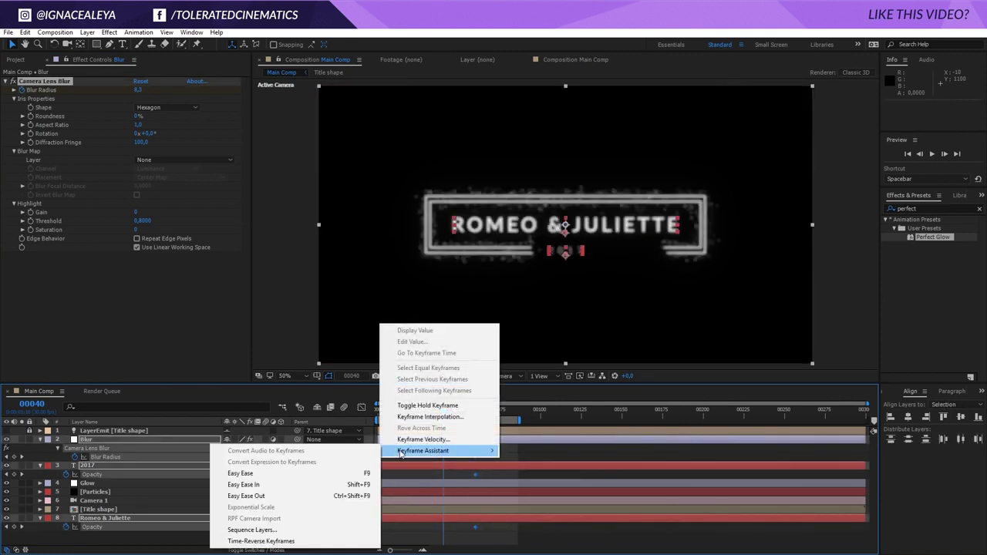
{"action": "left_click", "coordinate": [281, 474]}
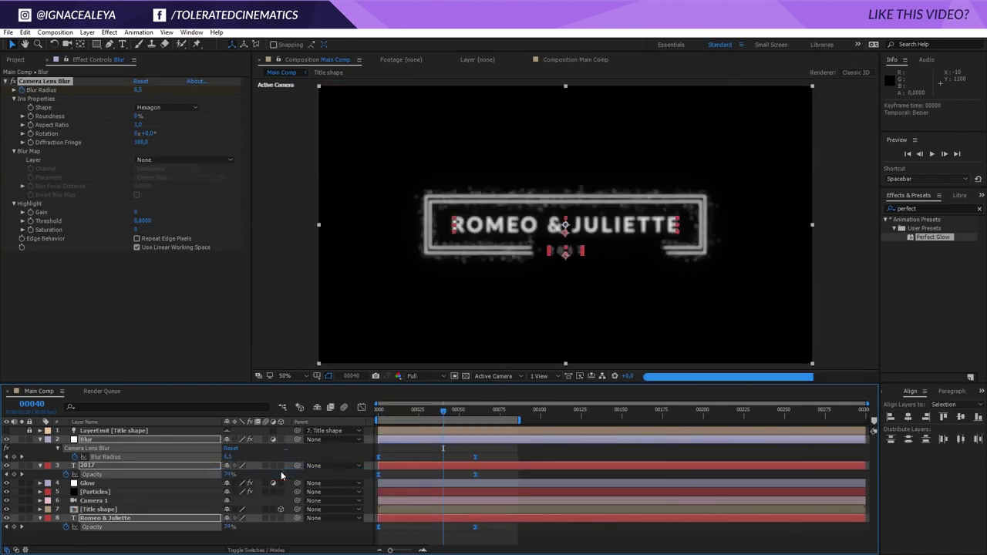
{"action": "left_click", "coordinate": [400, 413]}
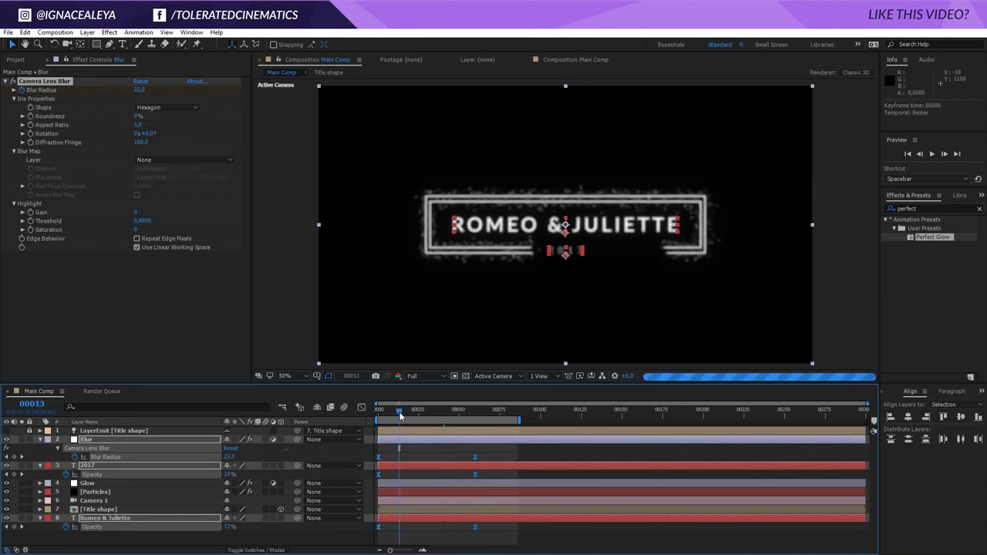
{"action": "key", "text": "space"}
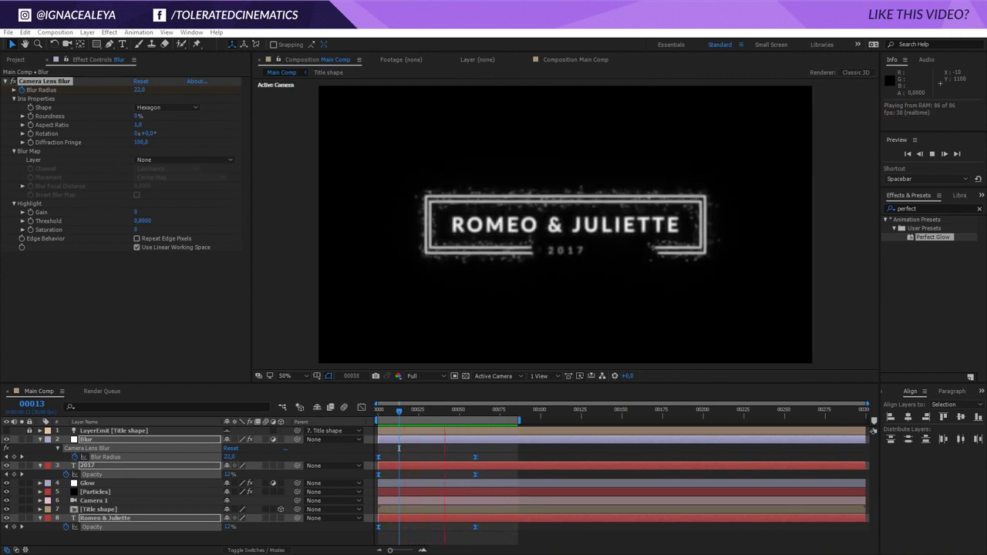
{"action": "left_click", "coordinate": [465, 416]}
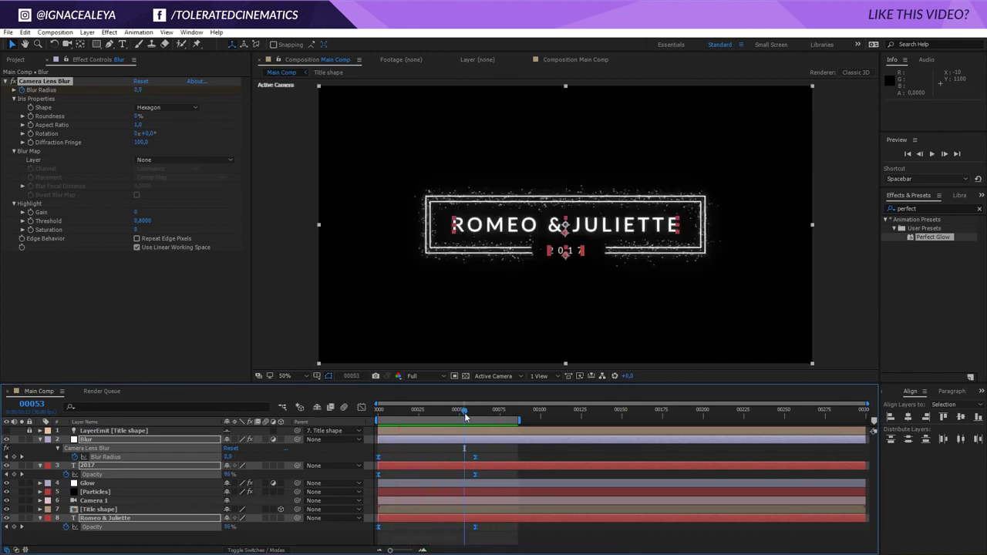